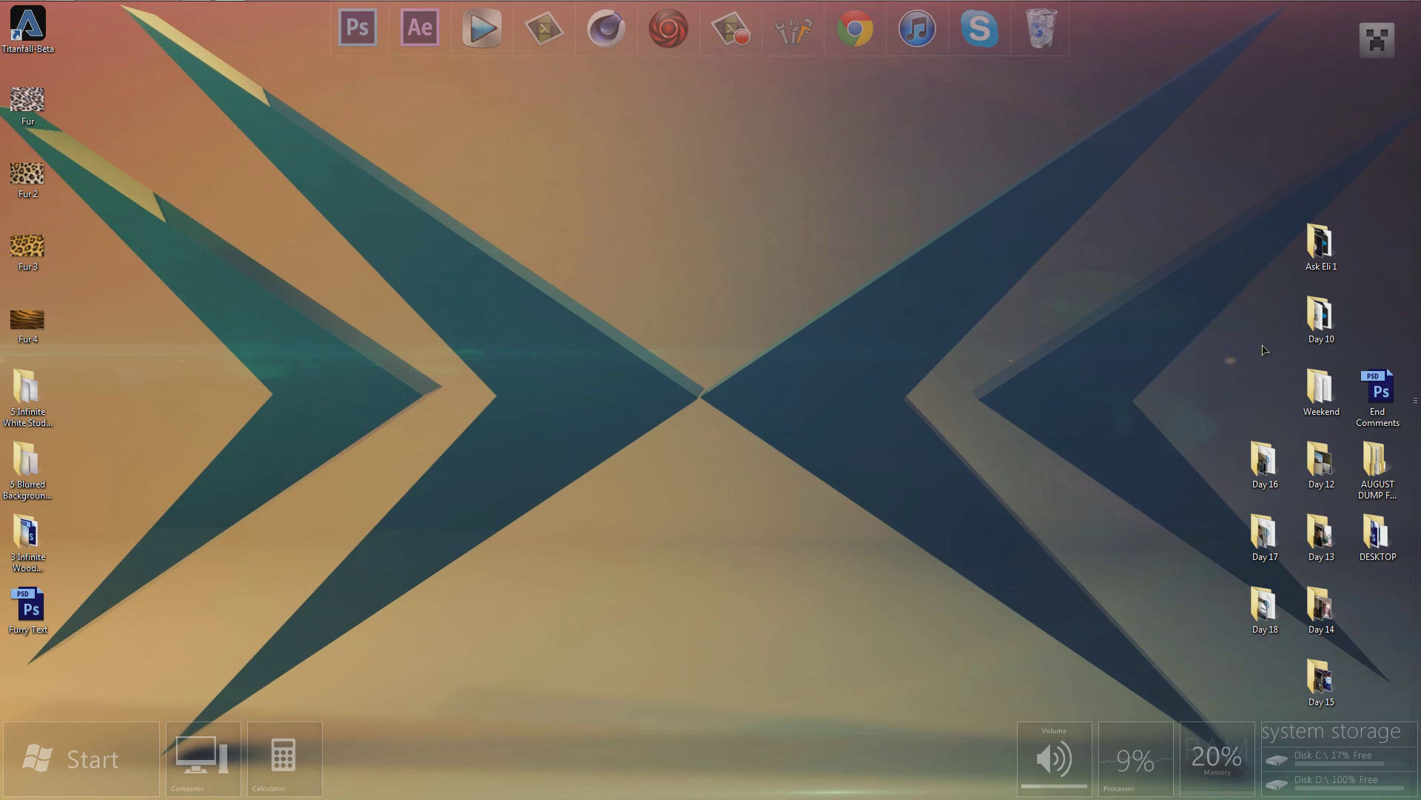
# Examine the finished artwork in Furry Text.psd, the Fur 4 texture image and the three background folders on the desktop.
pyautogui.click(213, 14)
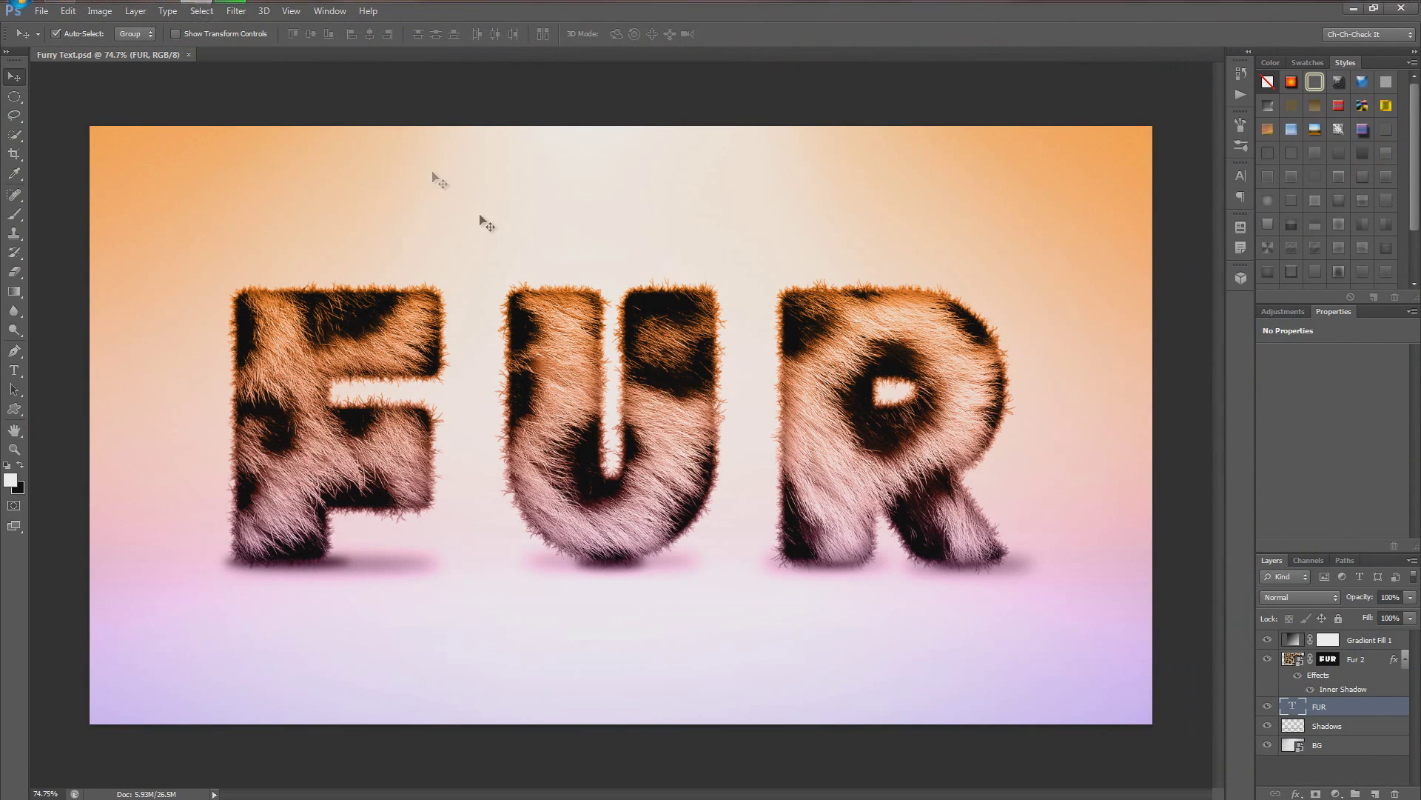
pyautogui.scroll(1, 459, 415)
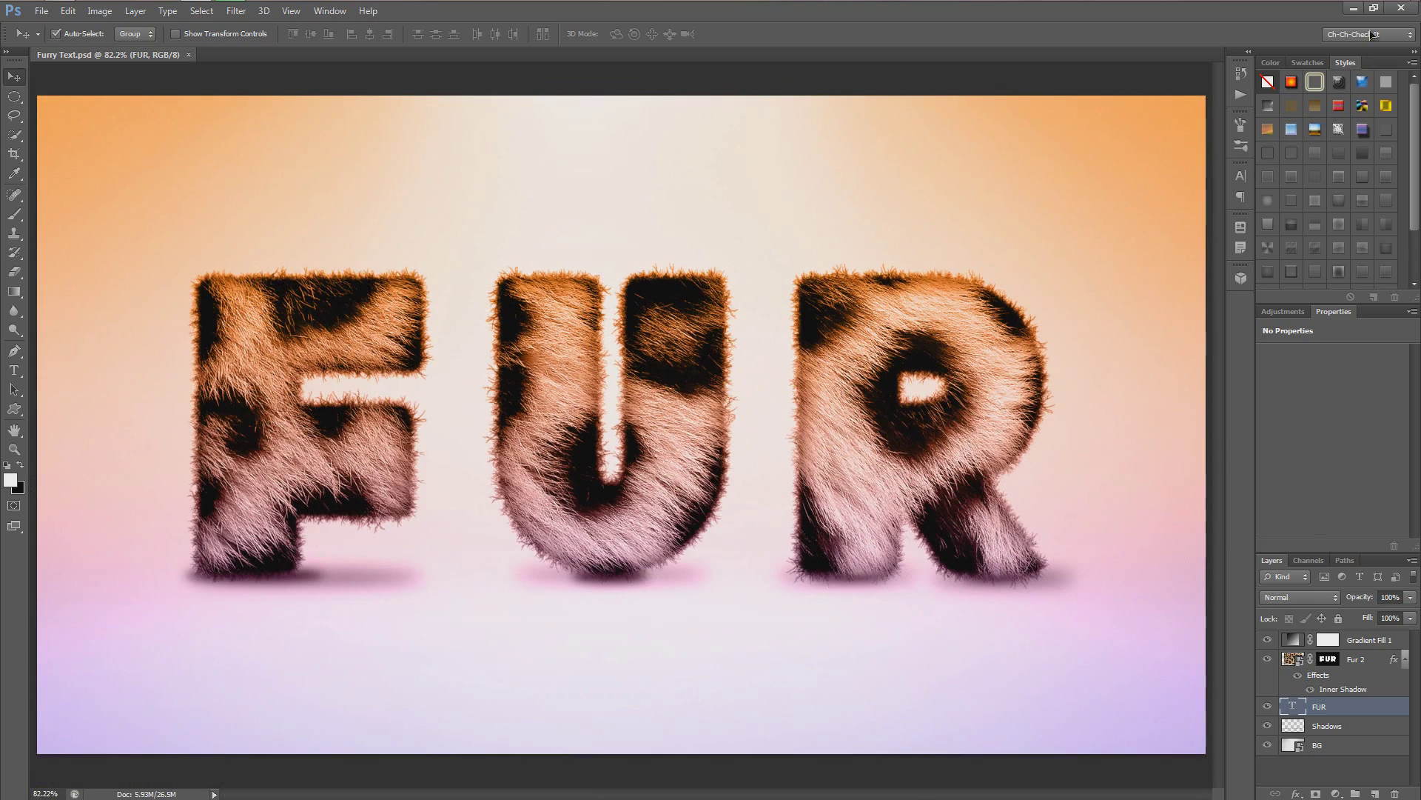
pyautogui.click(1353, 9)
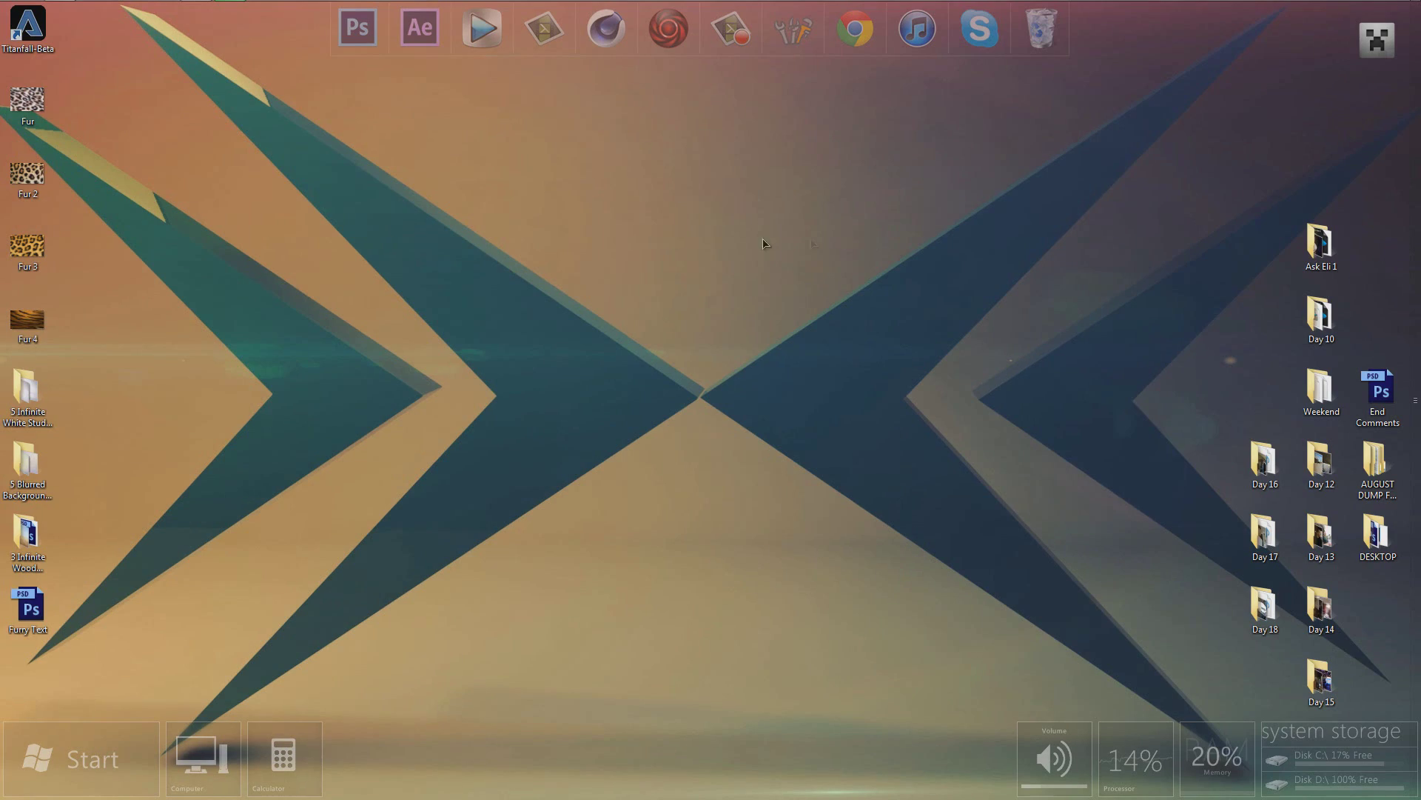
pyautogui.doubleClick(27, 320)
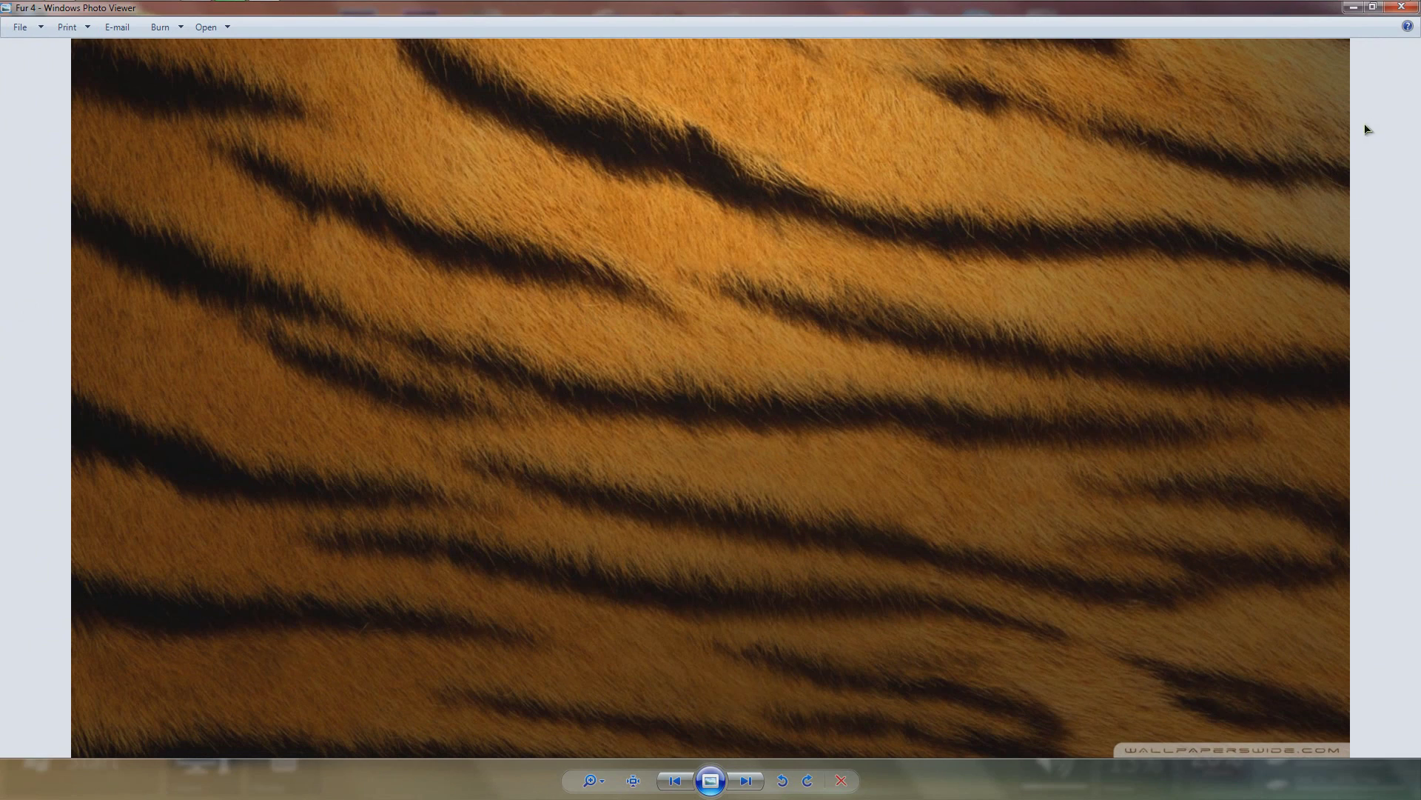
pyautogui.click(1402, 8)
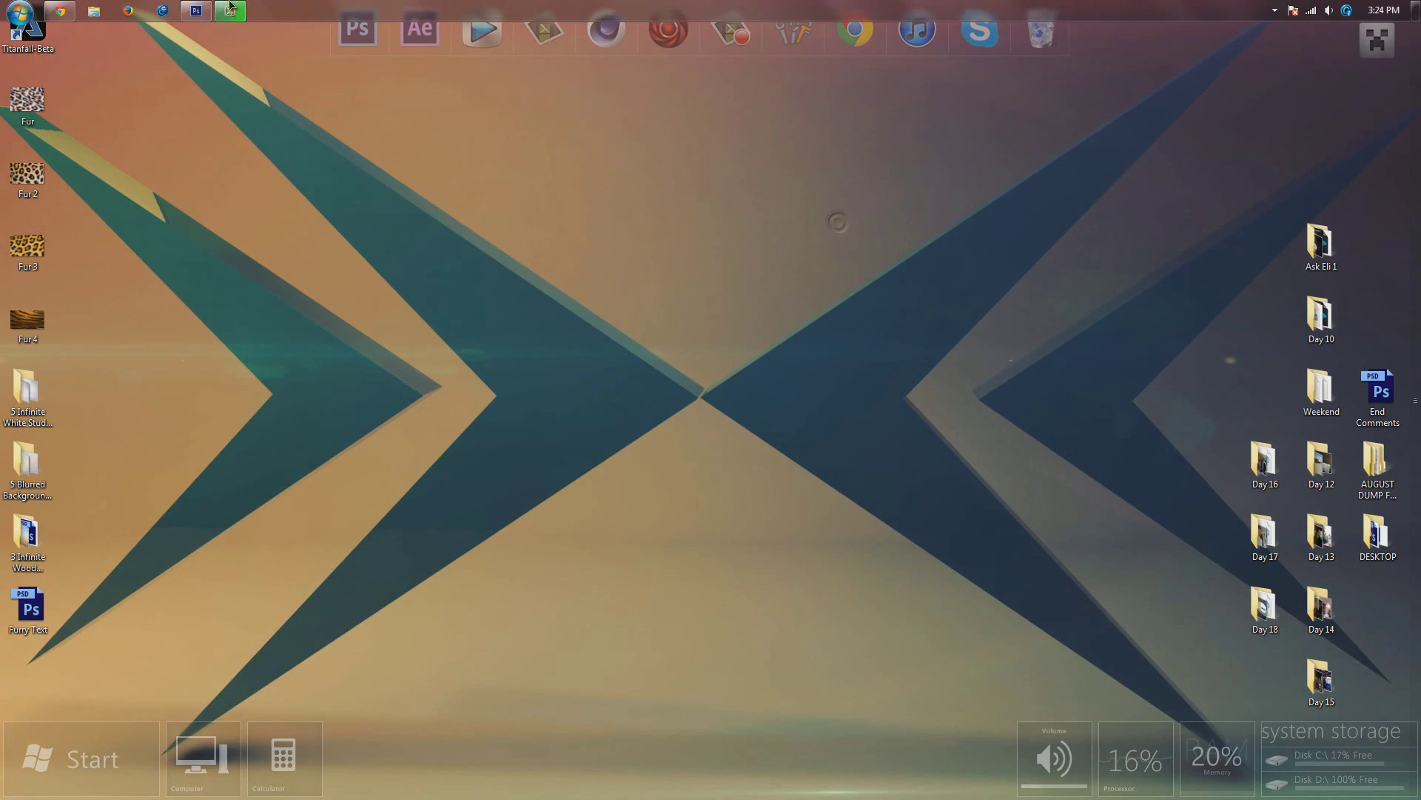
pyautogui.click(196, 11)
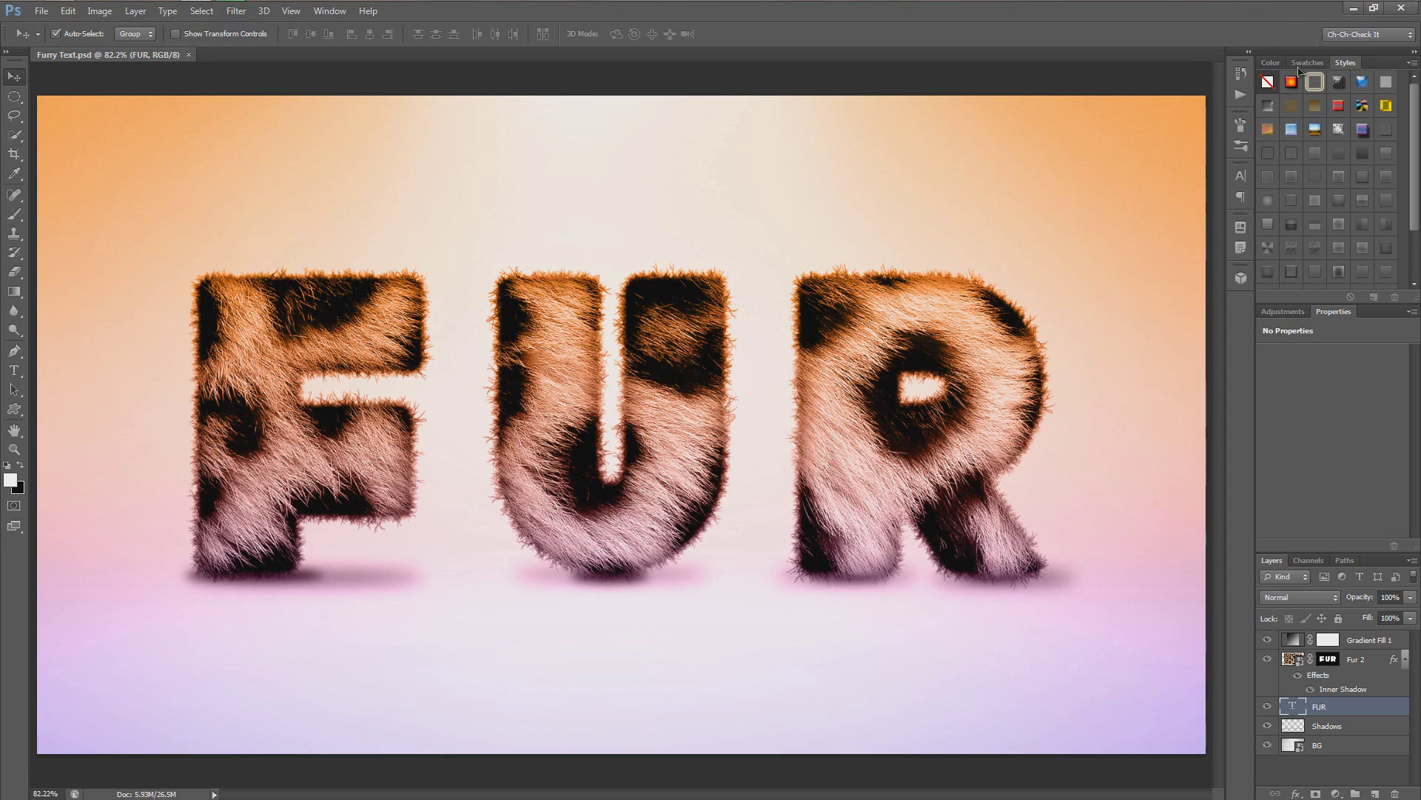
pyautogui.click(1353, 9)
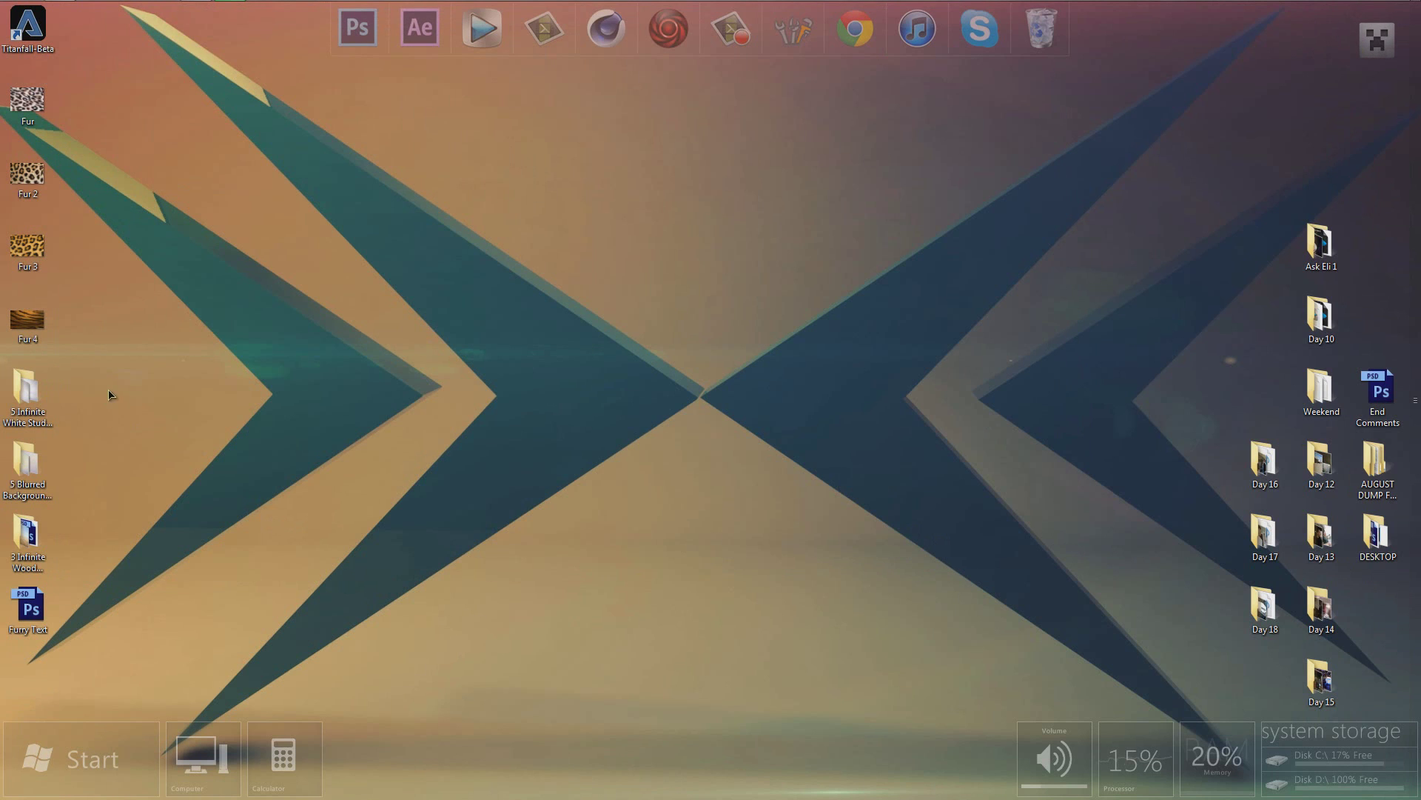
pyautogui.moveTo(95, 570); pyautogui.dragTo(44, 399)
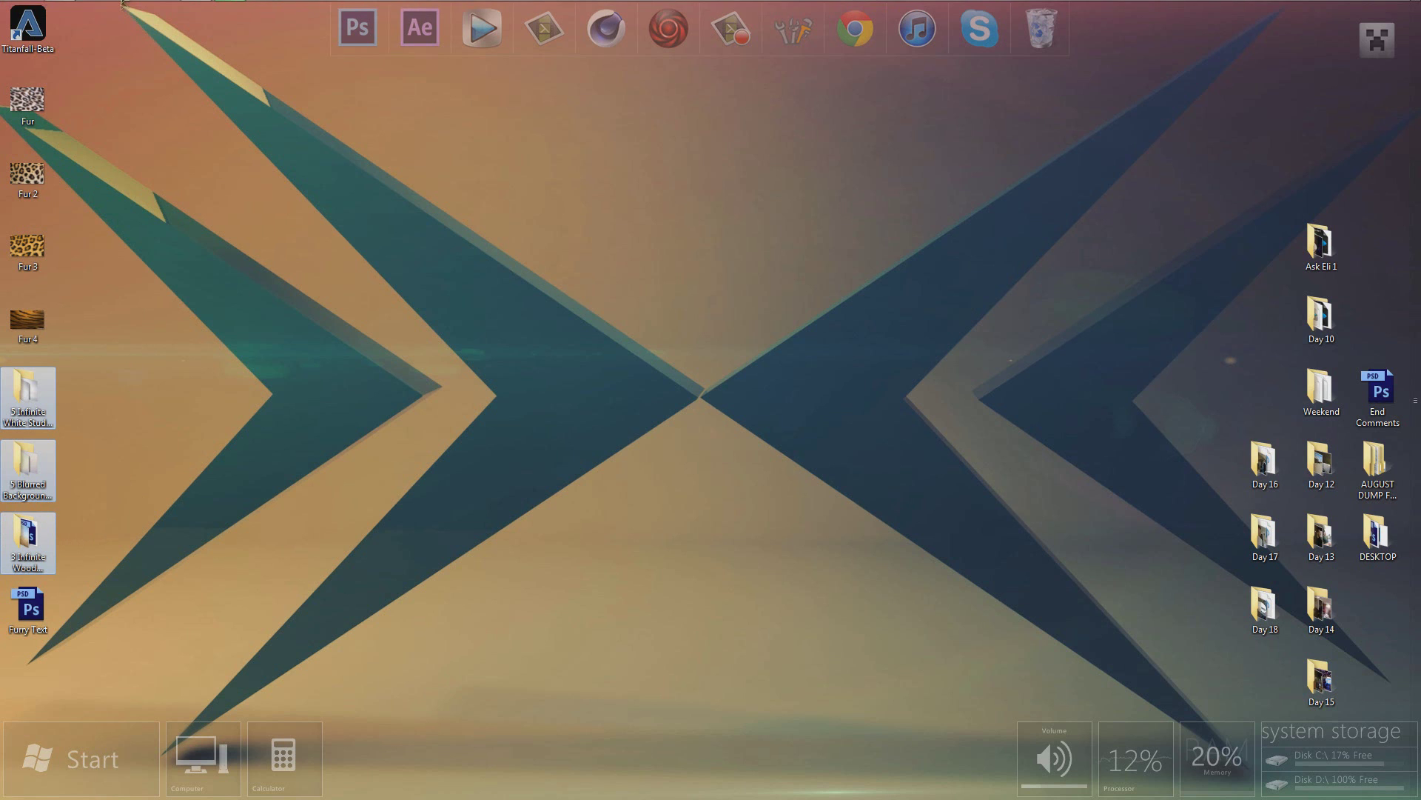
# Switch to Chrome and look through the free background packs on graphicburger.com/backgrounds, including Infinite White Studio Backdrops and Infinite Wooden Floors.
pyautogui.moveTo(163, 6)
pyautogui.click(362, 207)
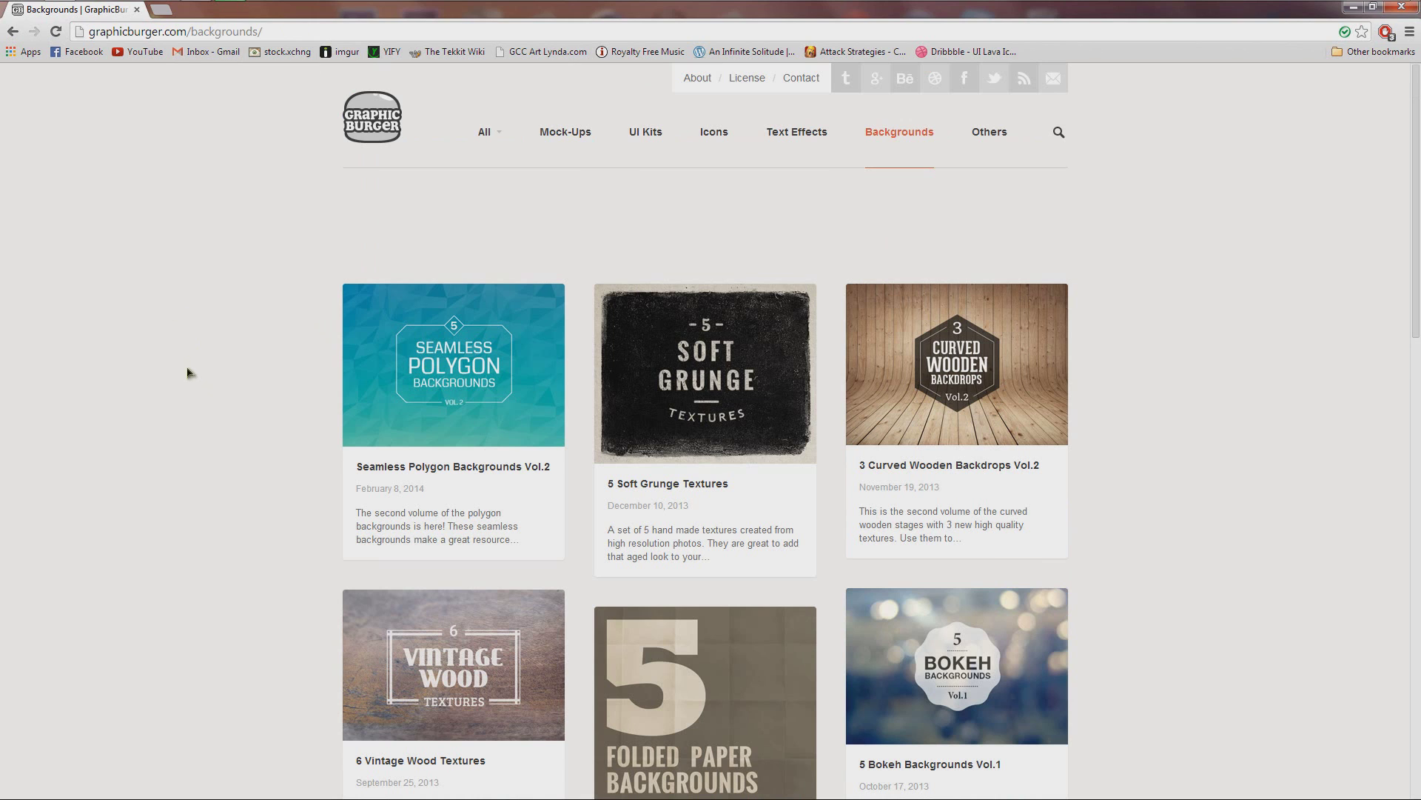
pyautogui.scroll(-7, 191, 376)
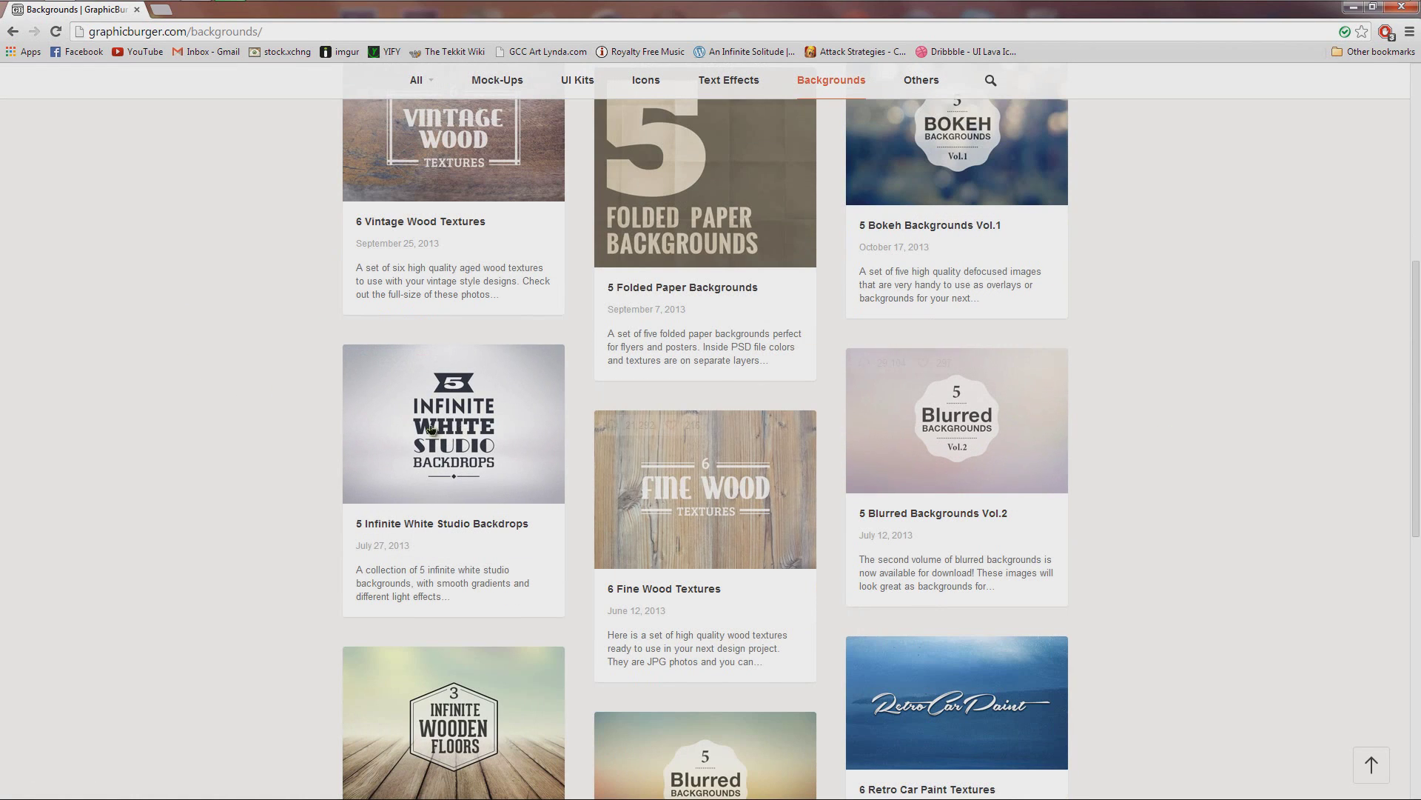
pyautogui.scroll(-3, 1151, 464)
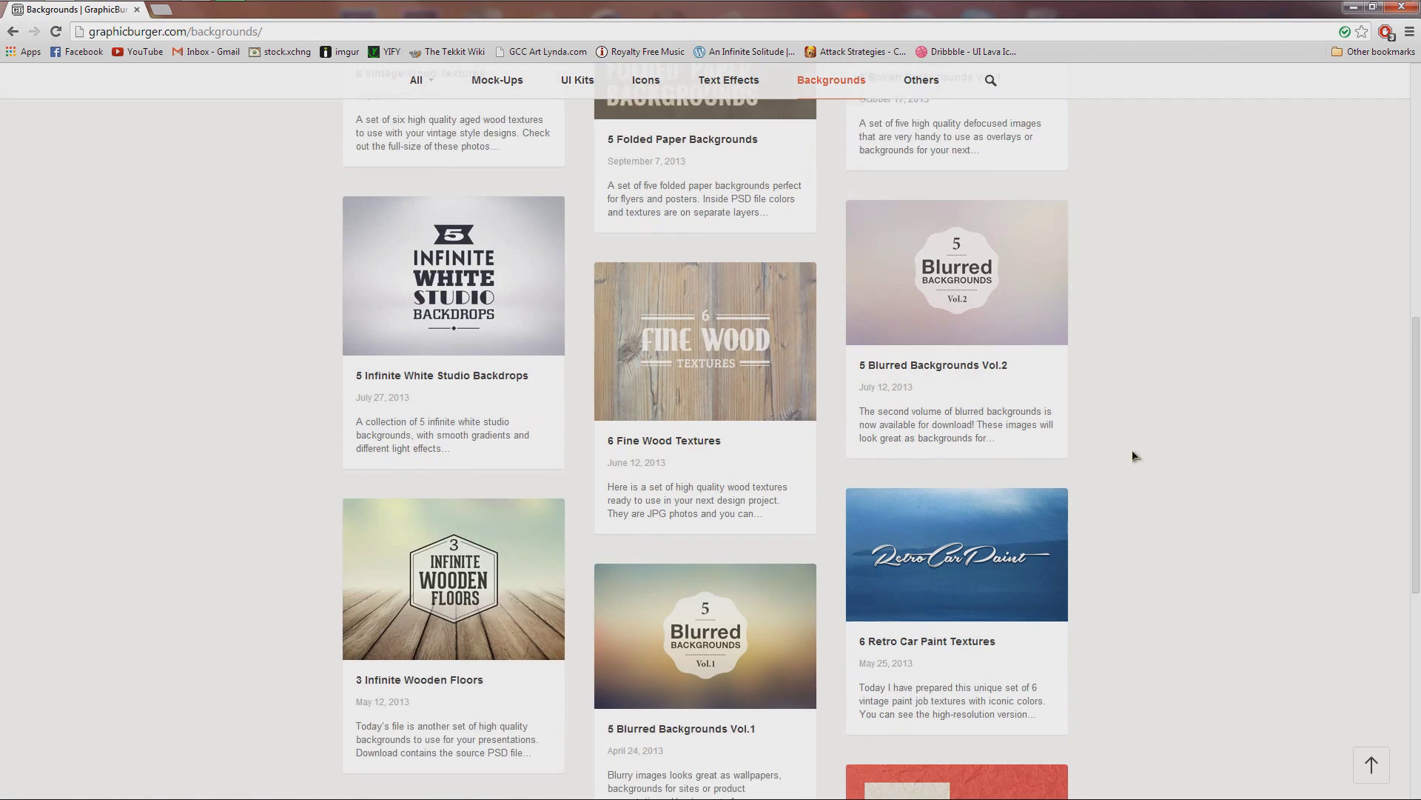
pyautogui.scroll(8, 1236, 377)
pyautogui.scroll(3, 1234, 378)
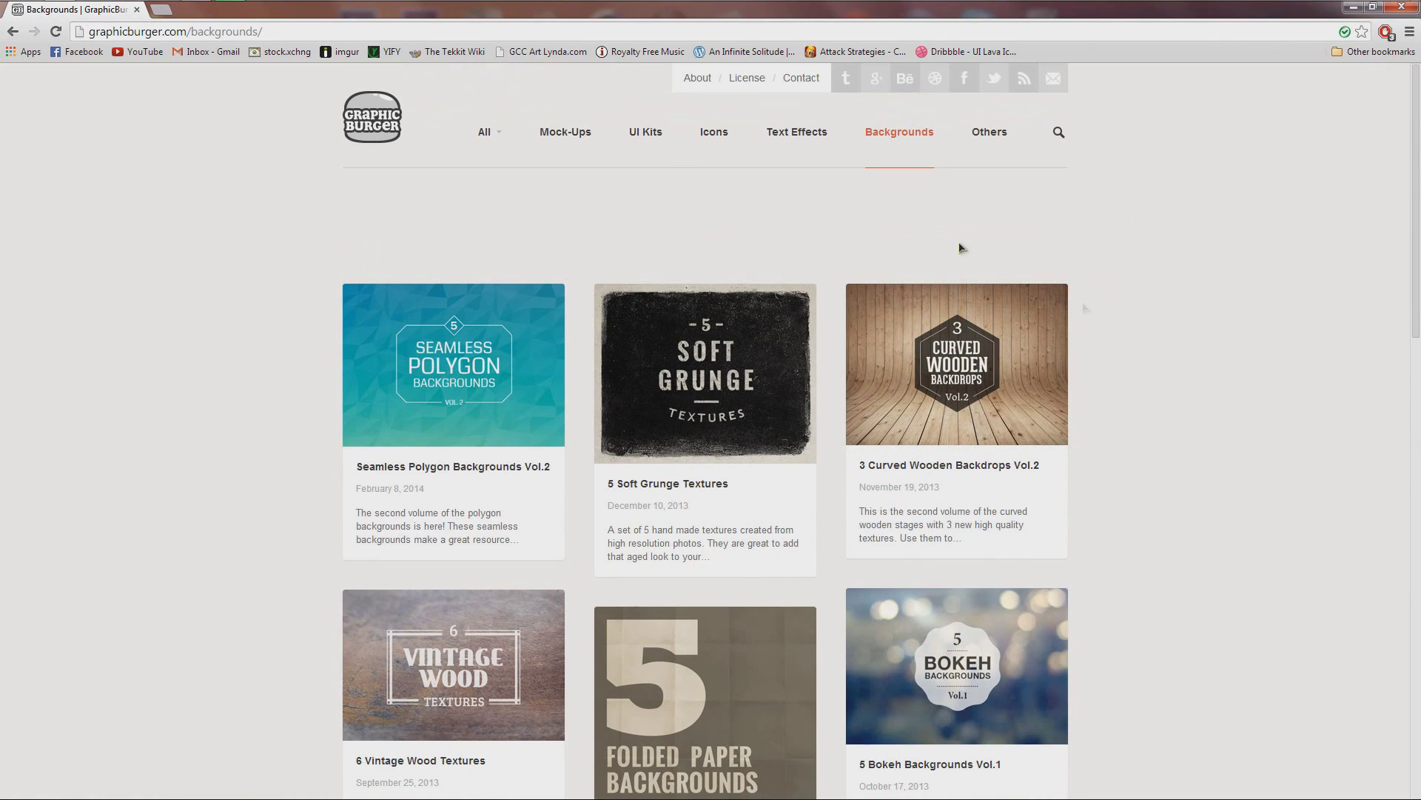
pyautogui.scroll(-1, 1214, 435)
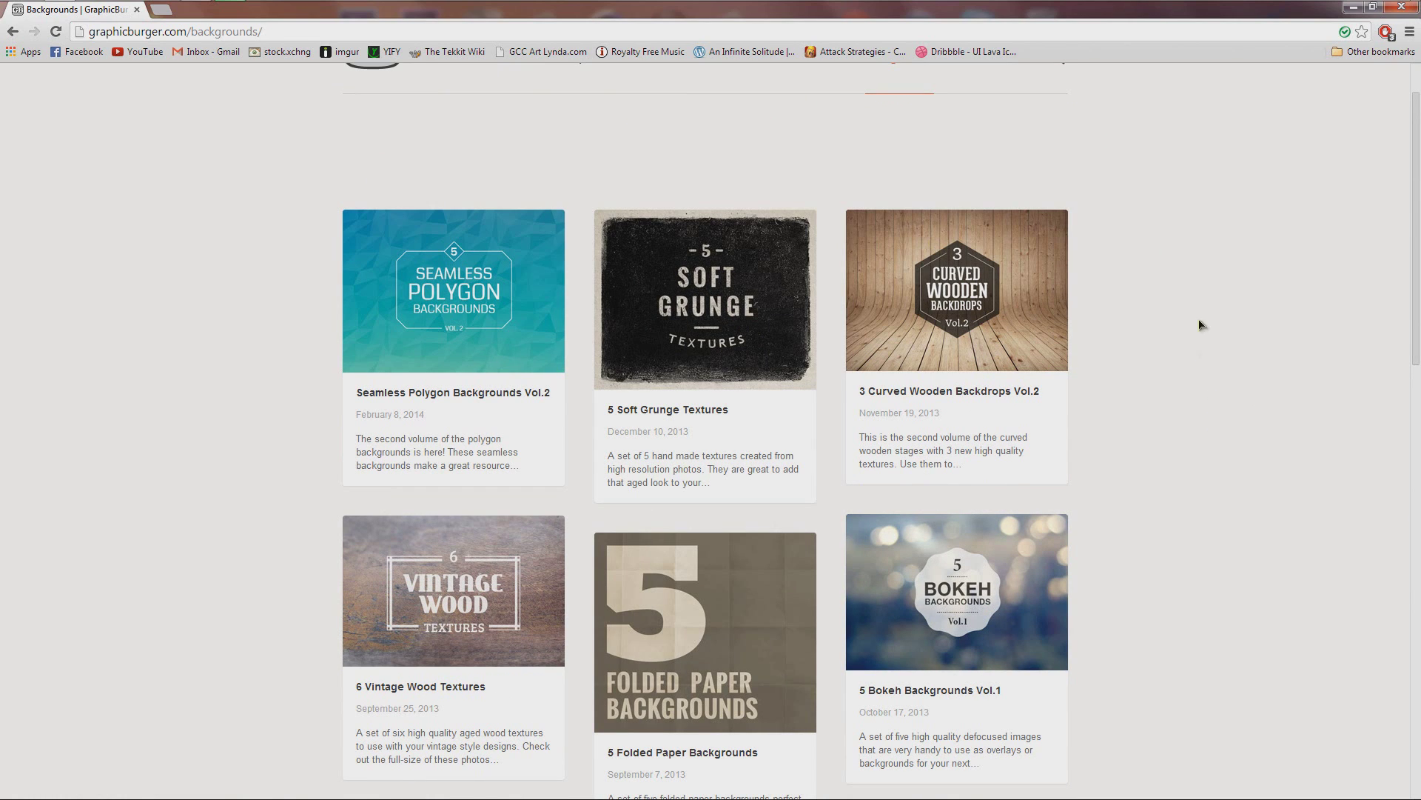
pyautogui.click(1352, 7)
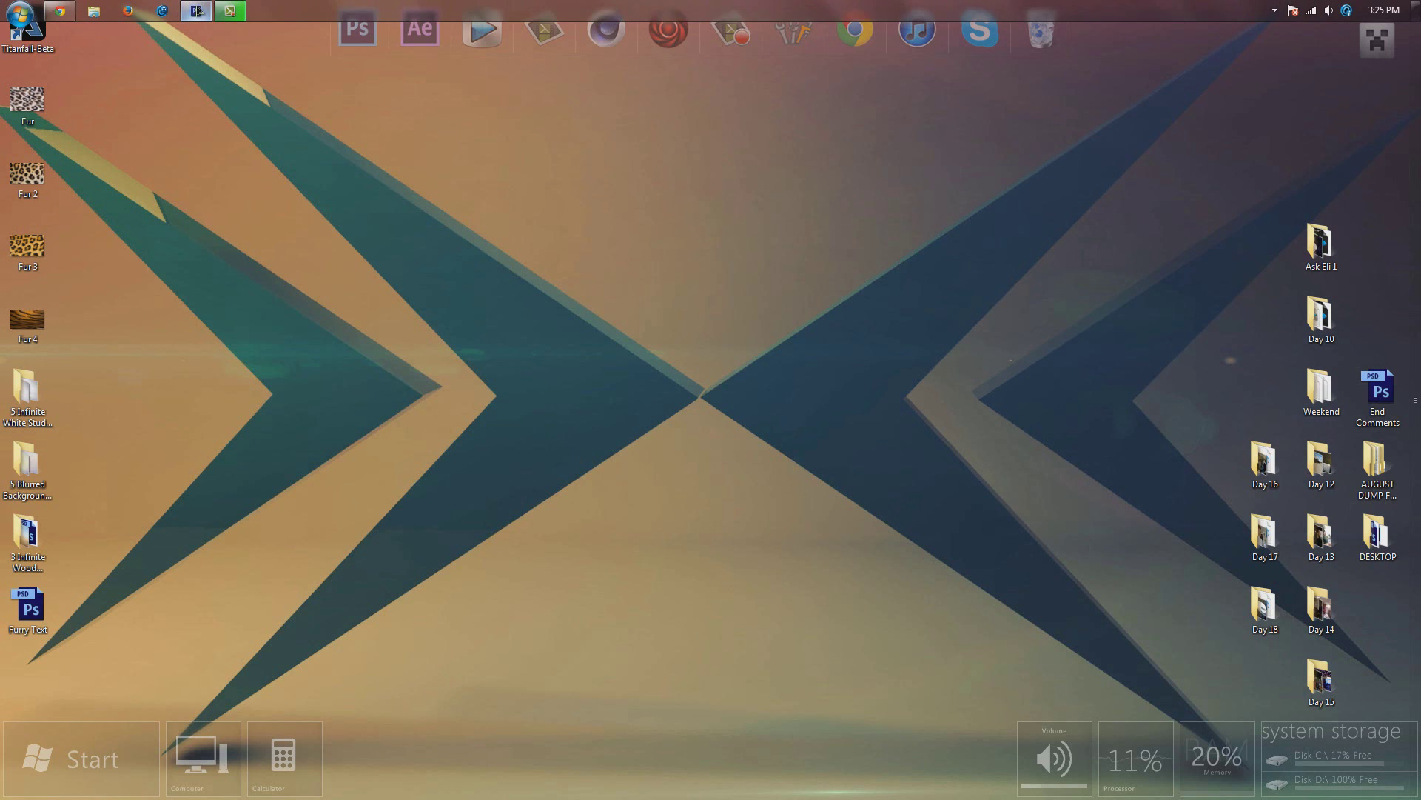
# Switch back to Photoshop and save the Furry Text document.
pyautogui.click(200, 12)
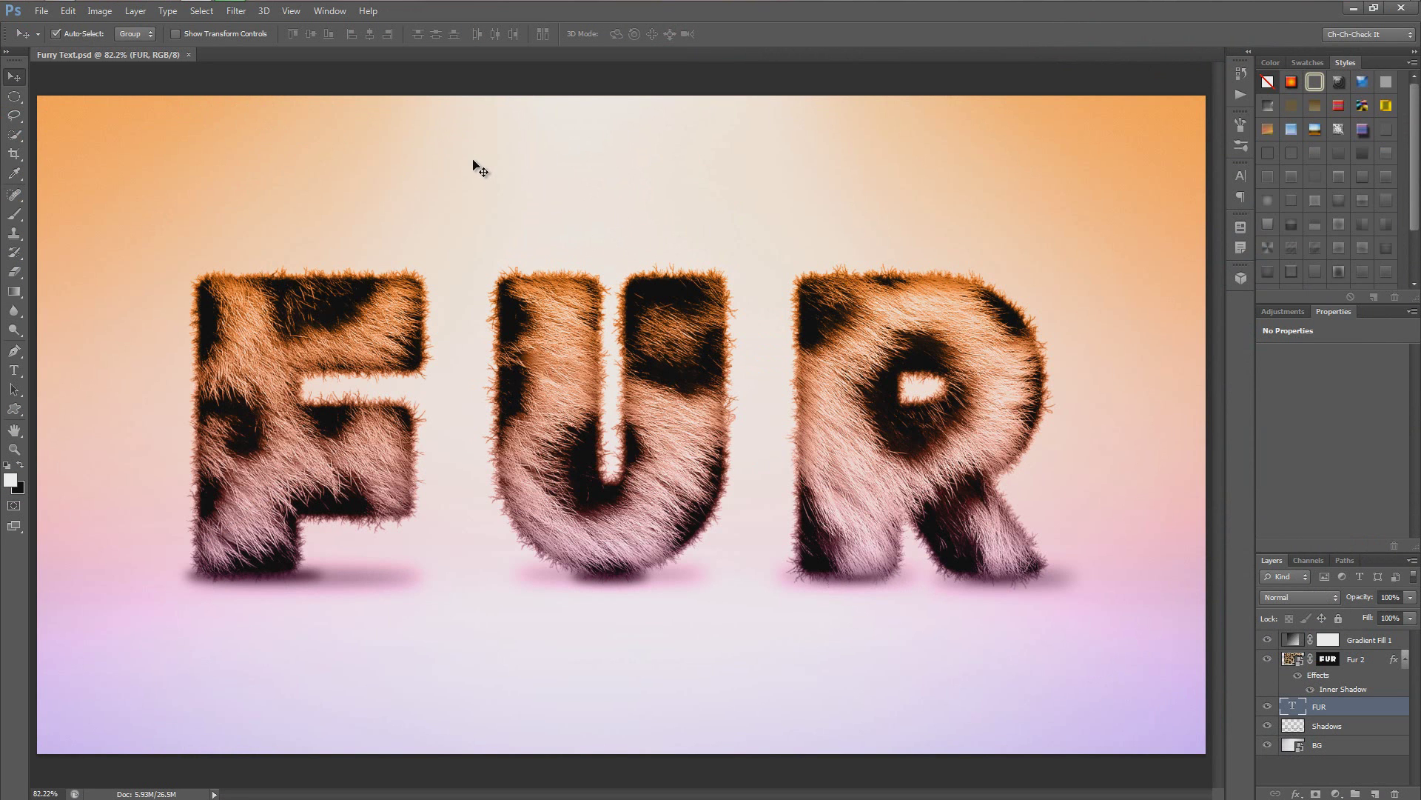
pyautogui.hotkey('ctrl', 's')
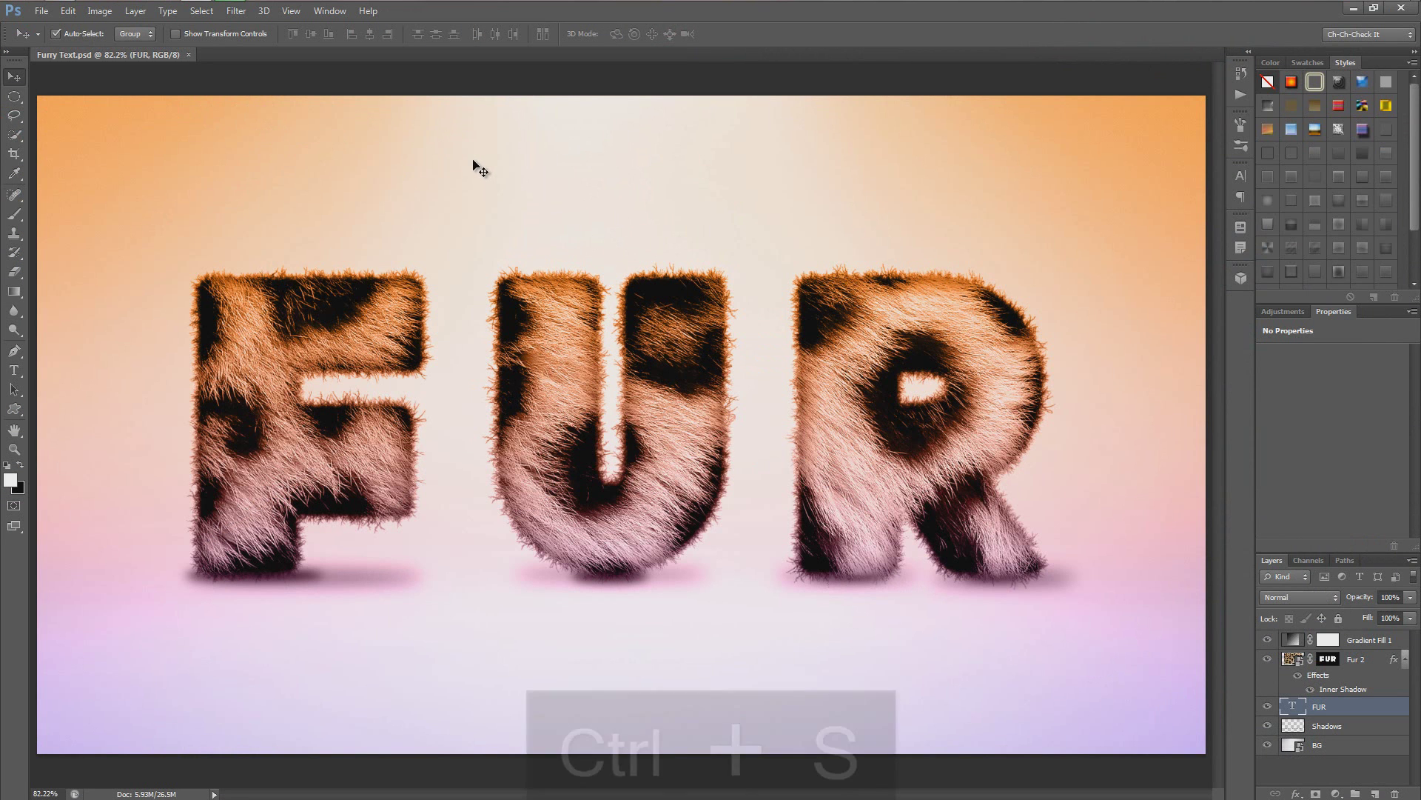
pyautogui.click(42, 12)
pyautogui.click(763, 418)
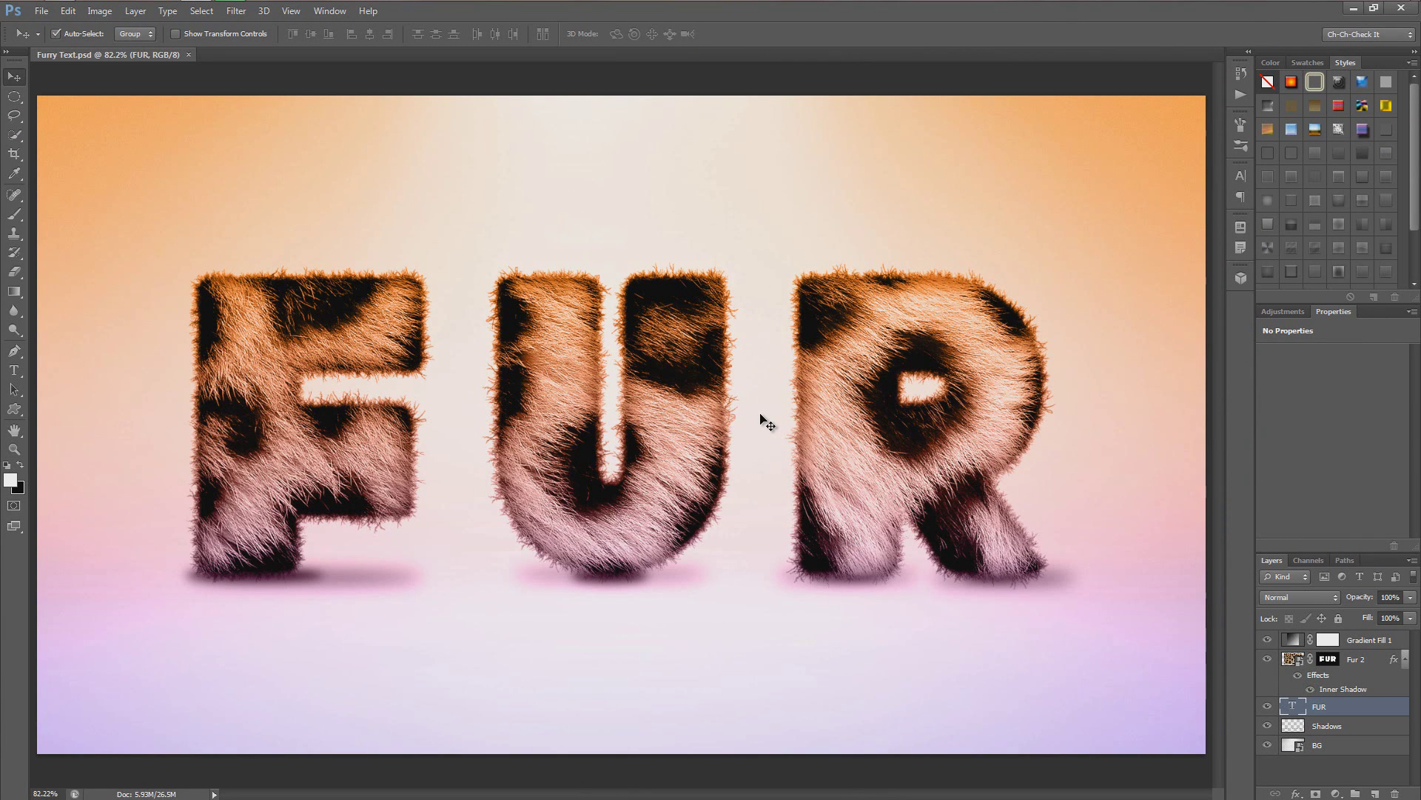
# Create a new 1920 x 1080 px document named Furry Yo at 72 pixels/inch with transparent background contents.
pyautogui.hotkey('ctrl', 'n')
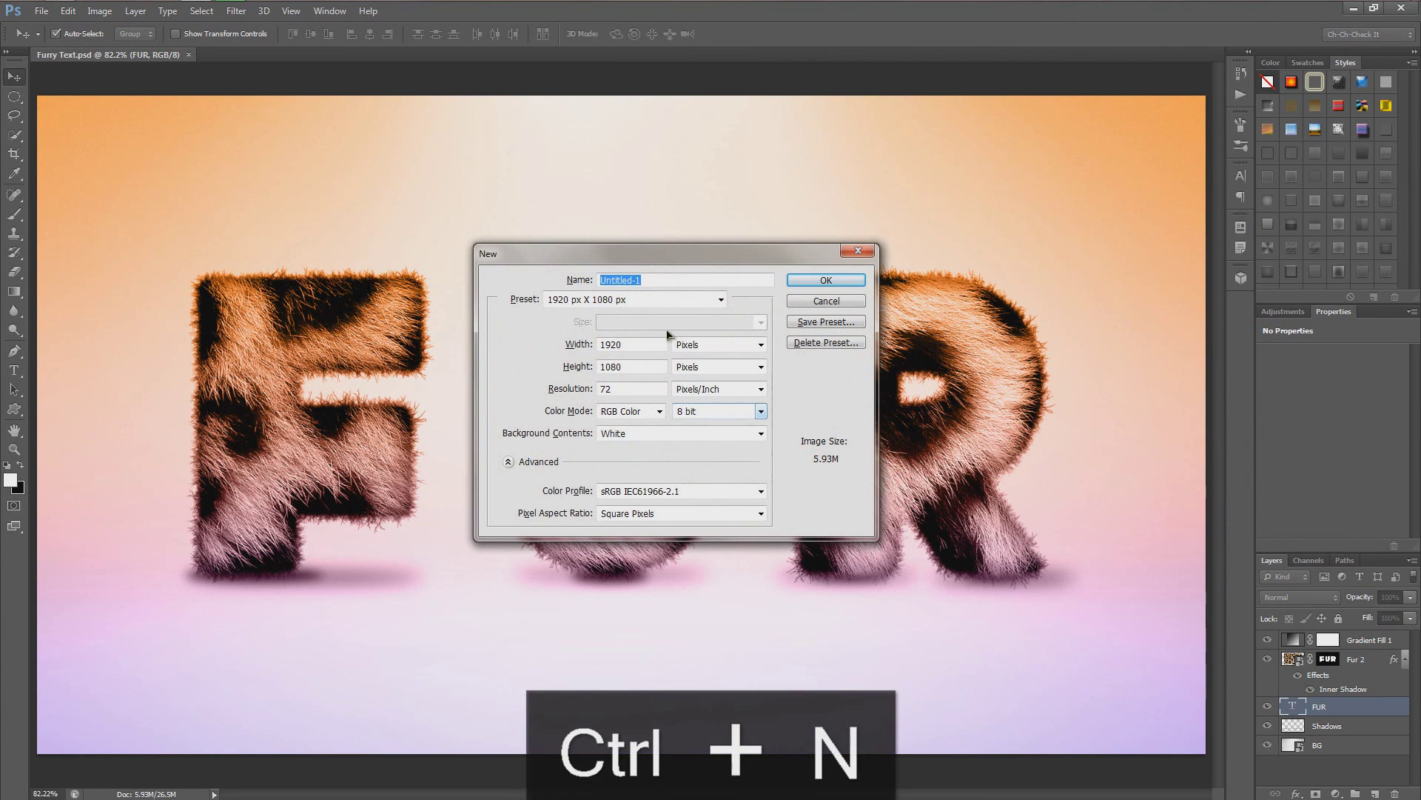
pyautogui.write('Furry Yo')
pyautogui.doubleClick(642, 345)
pyautogui.press('Tab')
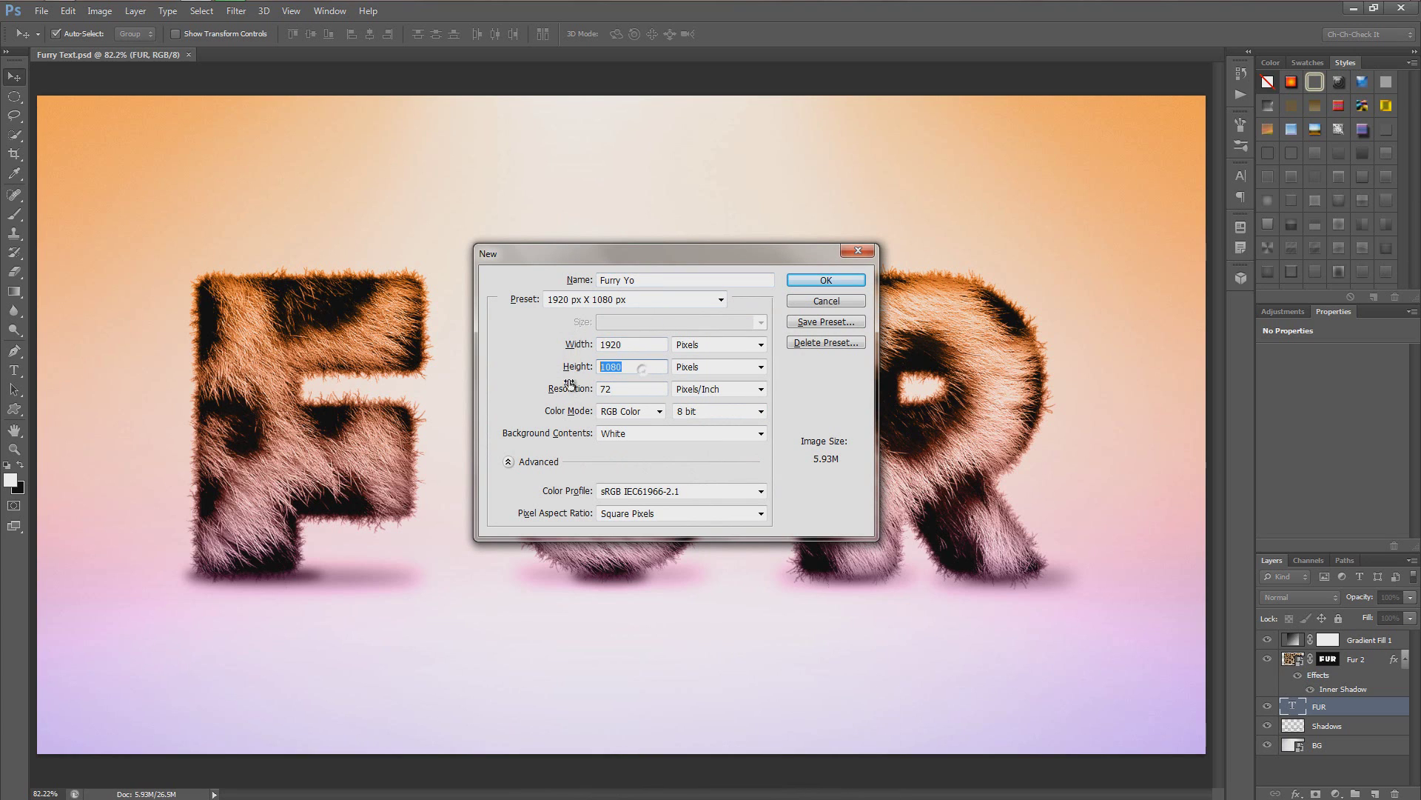
pyautogui.doubleClick(630, 387)
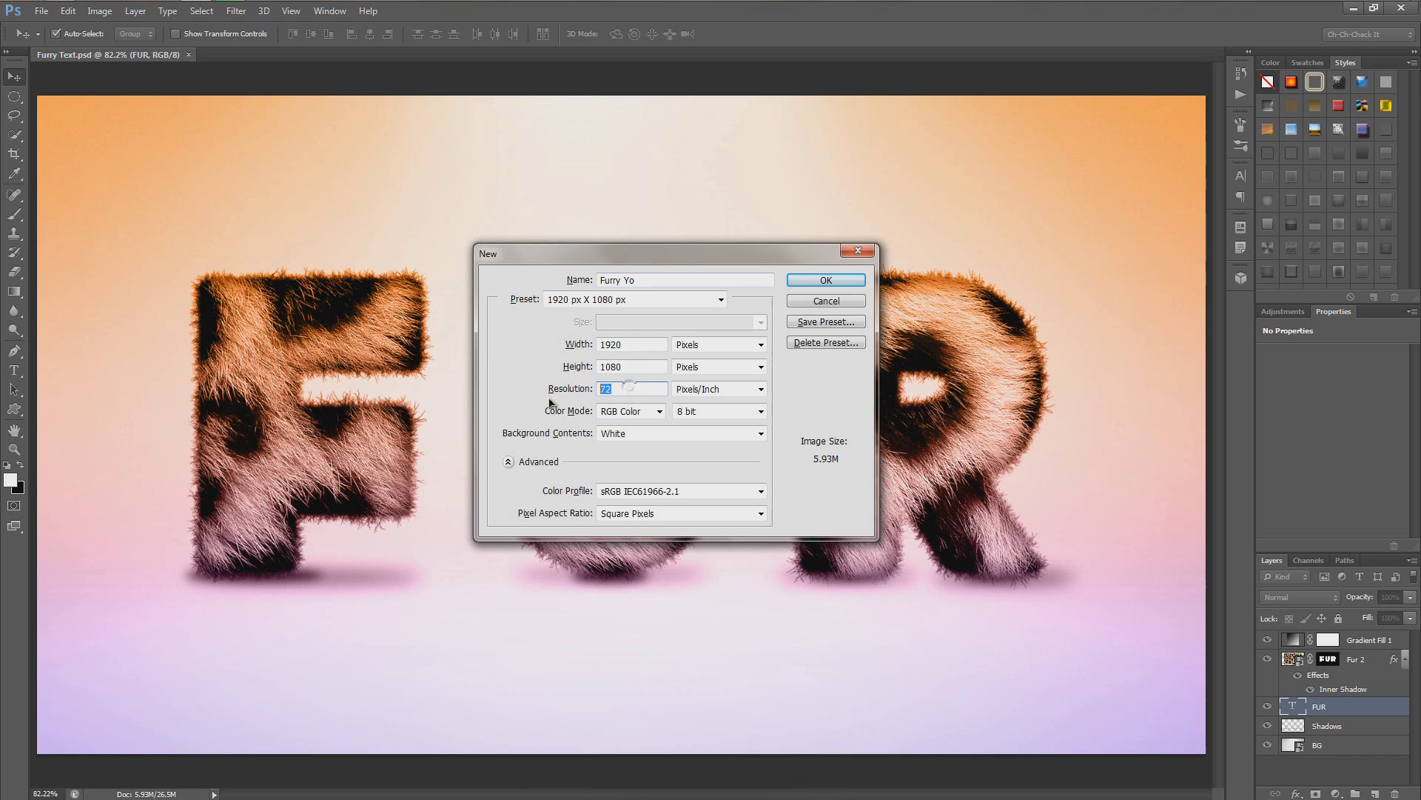
pyautogui.click(683, 441)
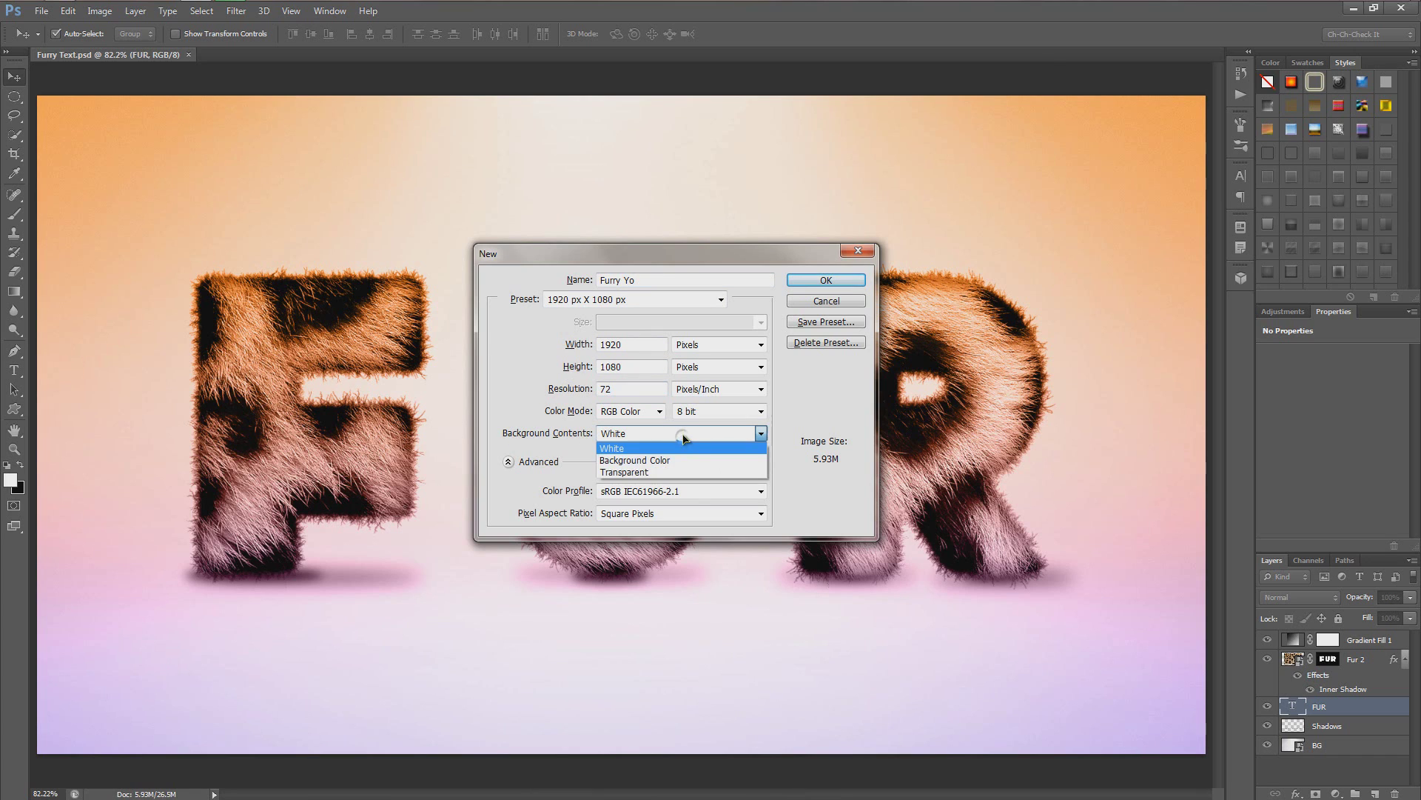
pyautogui.click(642, 468)
pyautogui.click(826, 278)
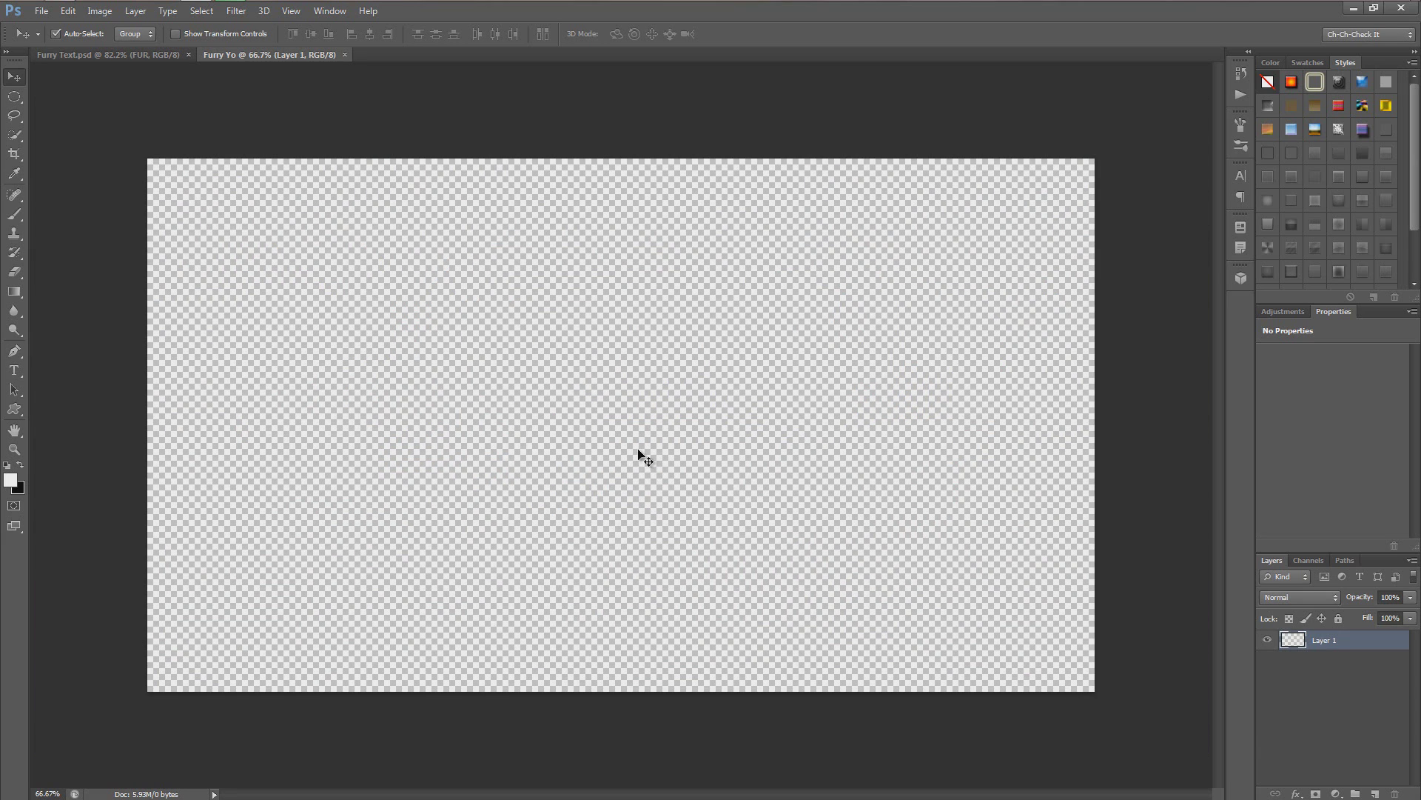
# Add a text layer near the canvas centre containing a first name in capitals and colour it black.
pyautogui.press('t')
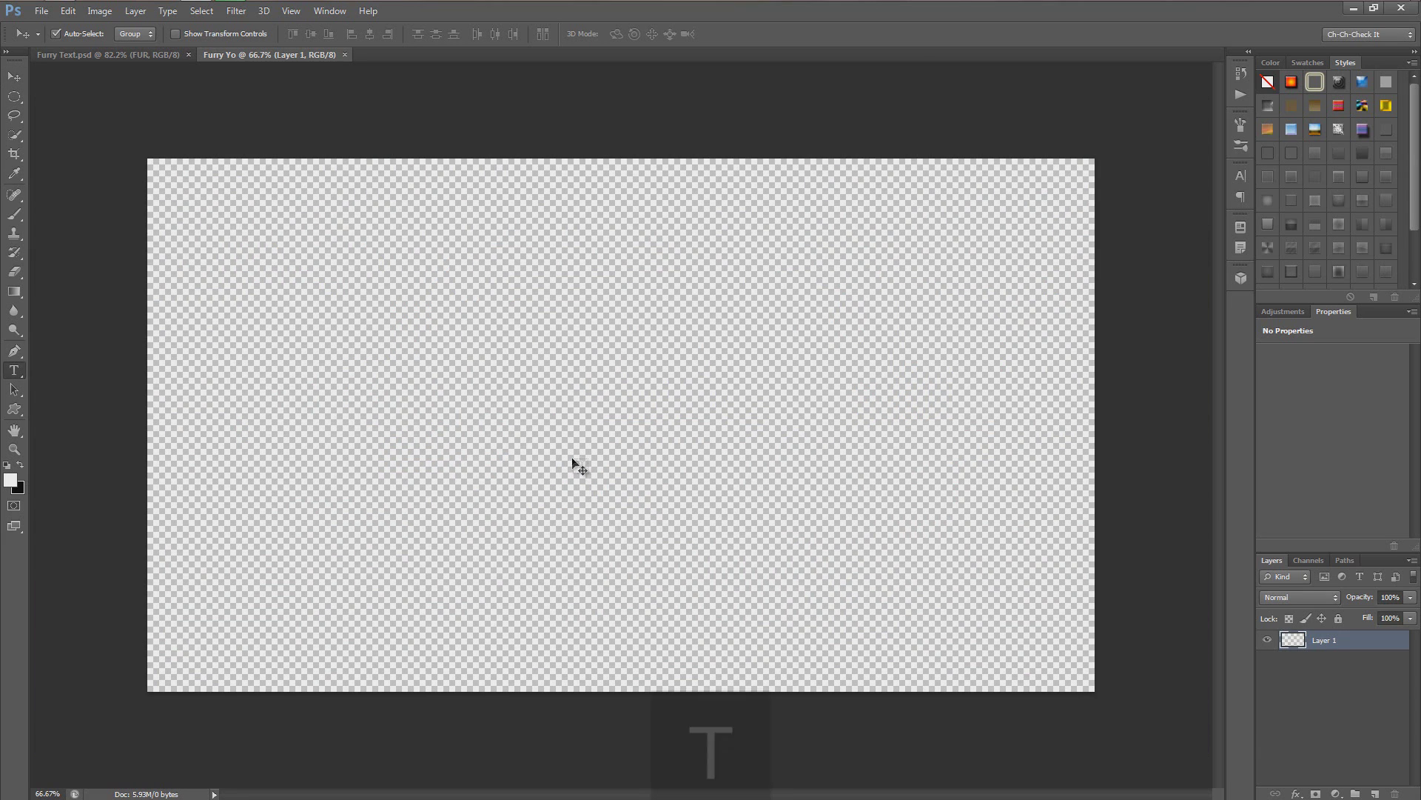
pyautogui.click(595, 432)
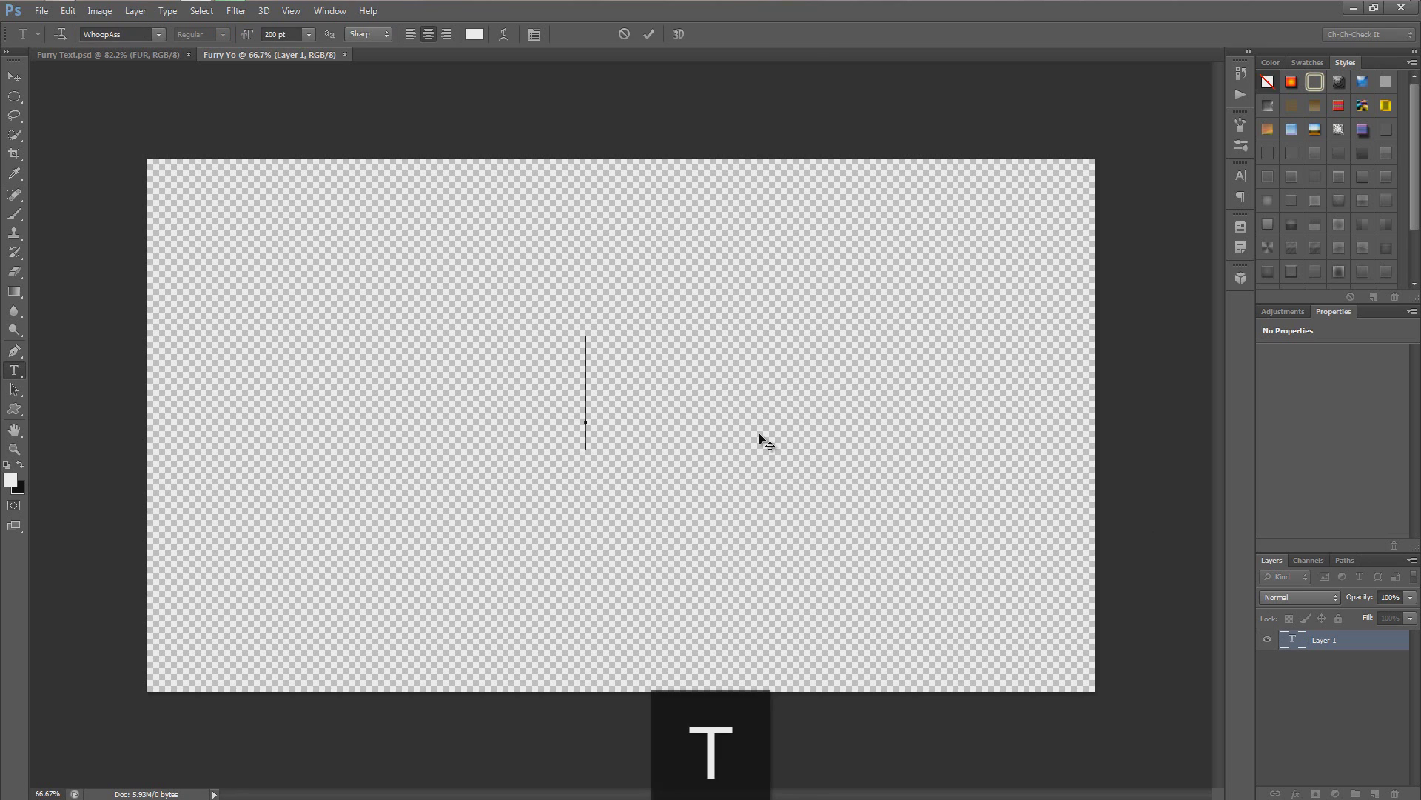
pyautogui.write('ELI')
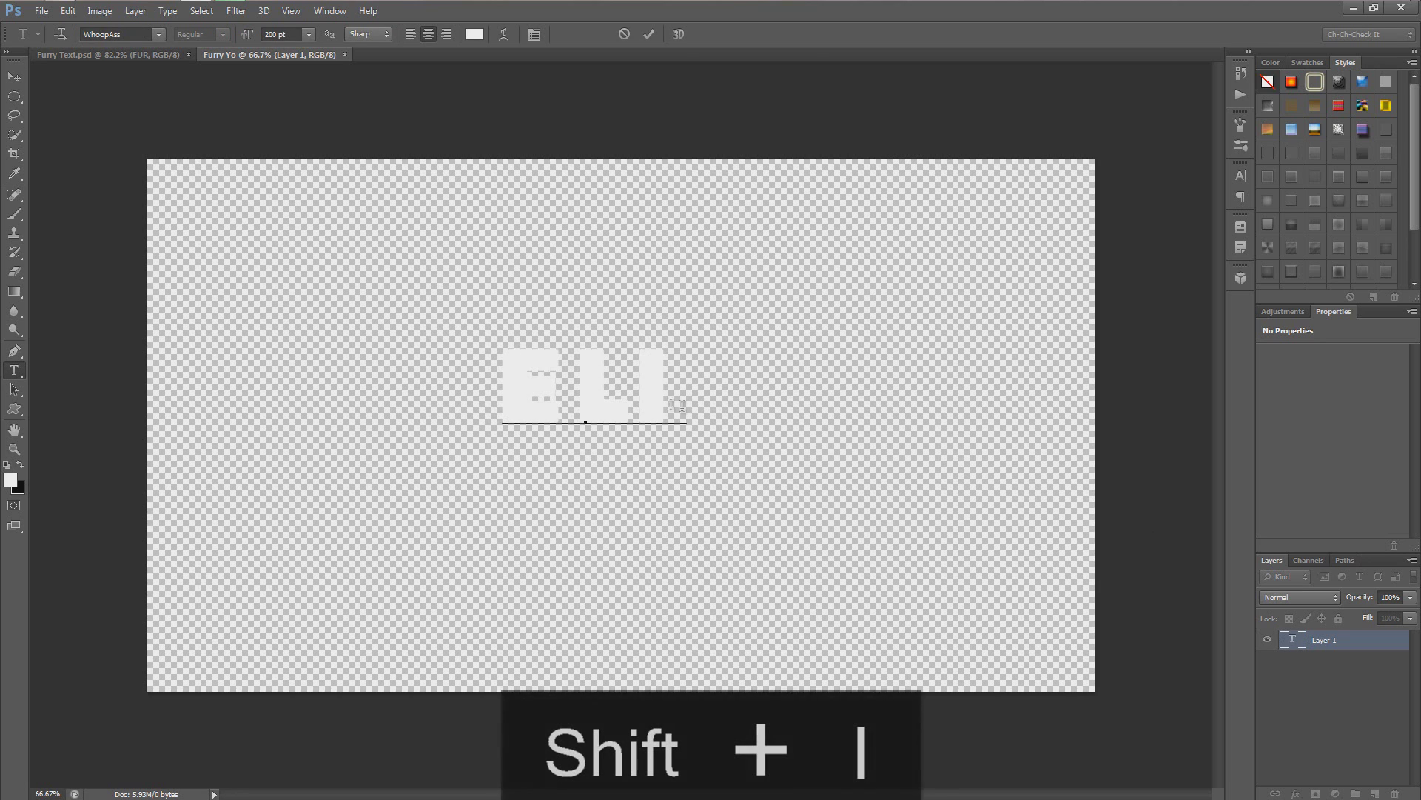
pyautogui.hotkey('ctrl', 'a')
pyautogui.click(474, 34)
pyautogui.moveTo(889, 389); pyautogui.dragTo(880, 404)
pyautogui.click(1211, 217)
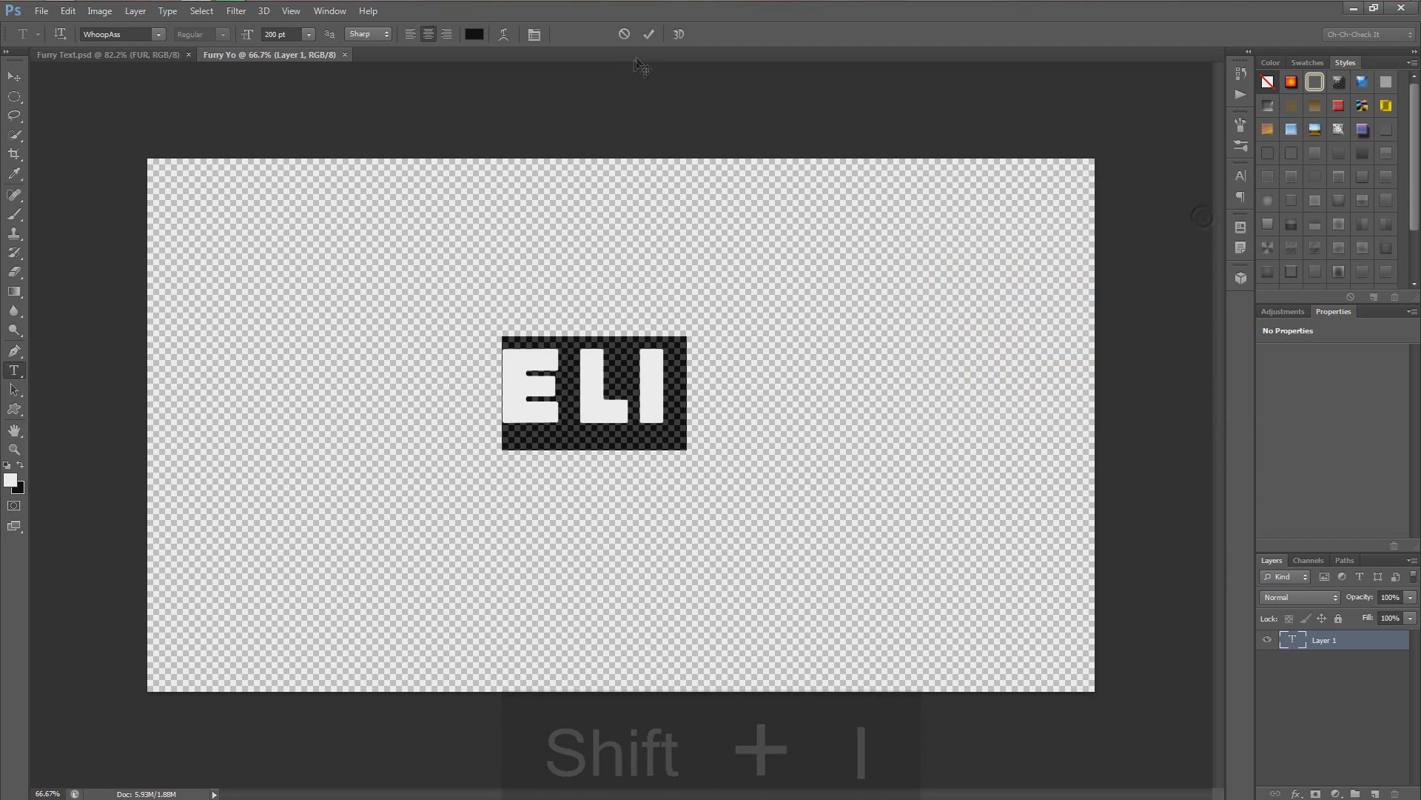
pyautogui.click(648, 34)
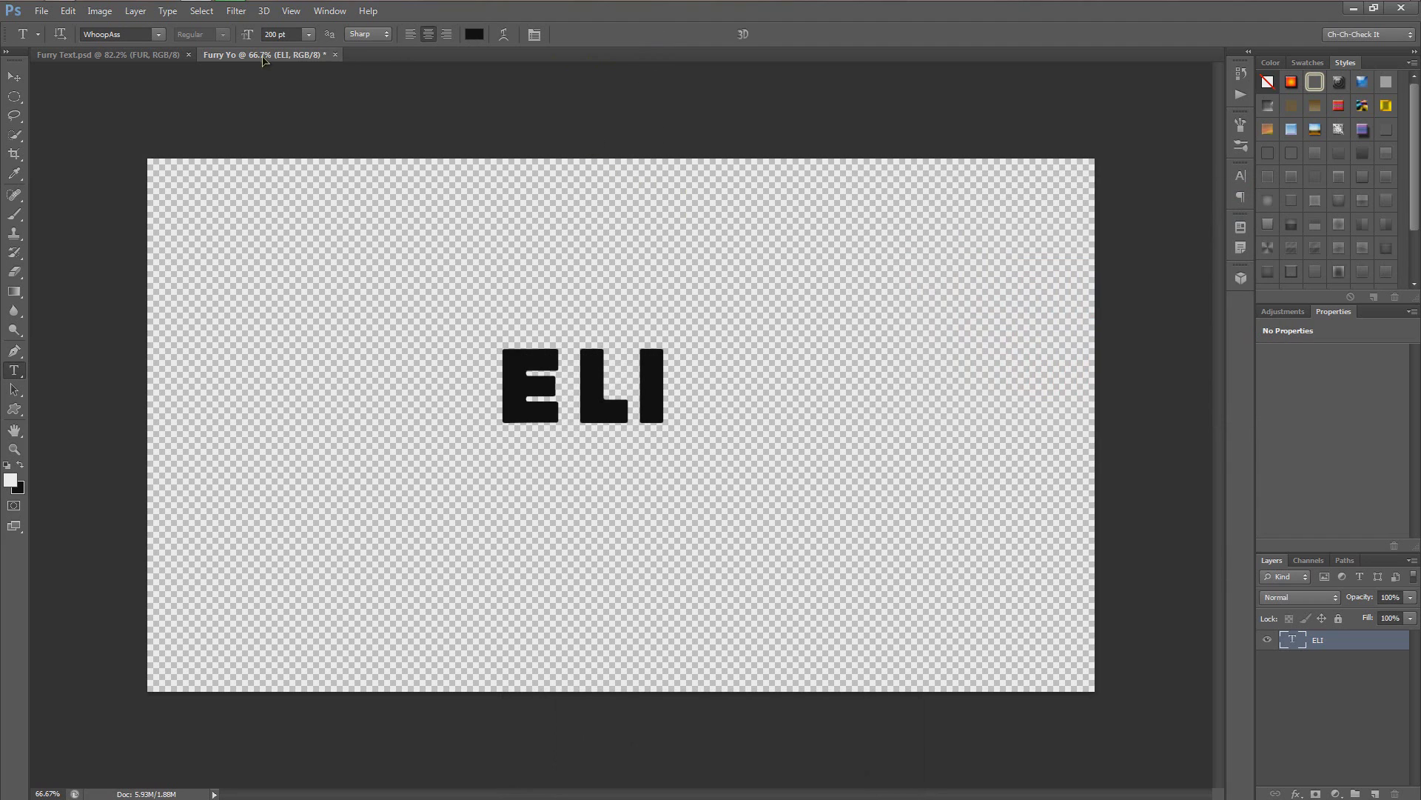
# Scale the text up to about 334% in both directions and move it near the middle of the canvas.
pyautogui.click(118, 35)
pyautogui.click(14, 77)
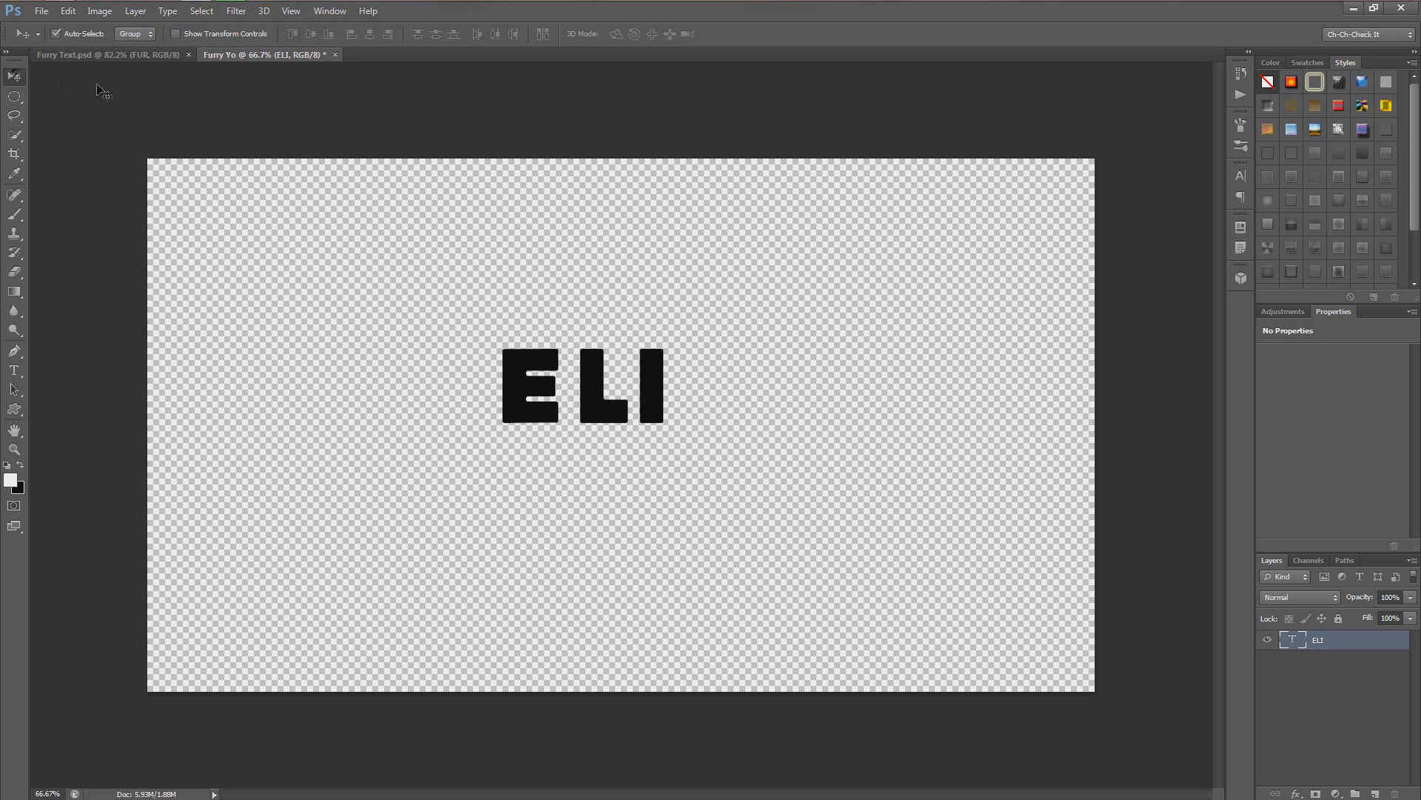
pyautogui.moveTo(609, 406); pyautogui.dragTo(661, 472)
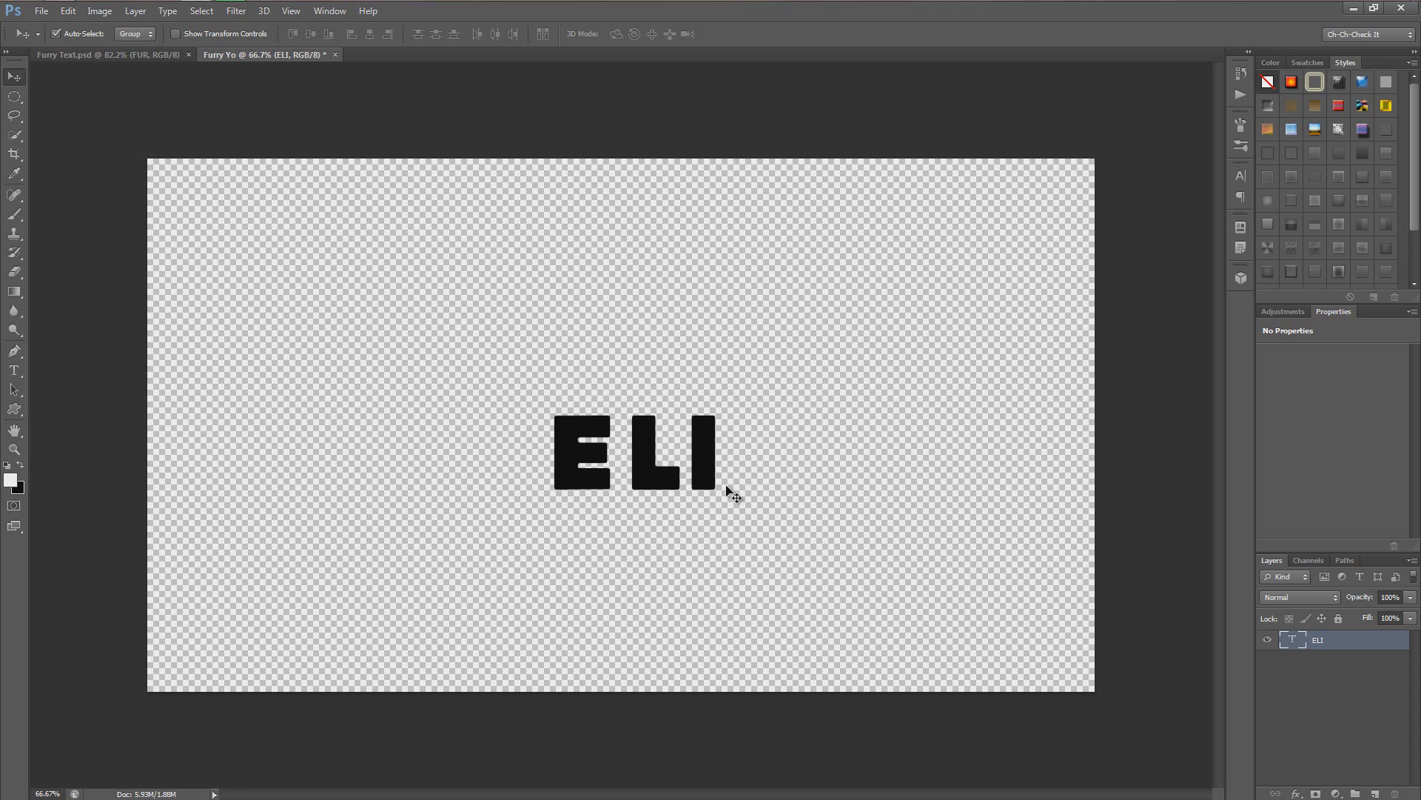
pyautogui.hotkey('ctrl', 't')
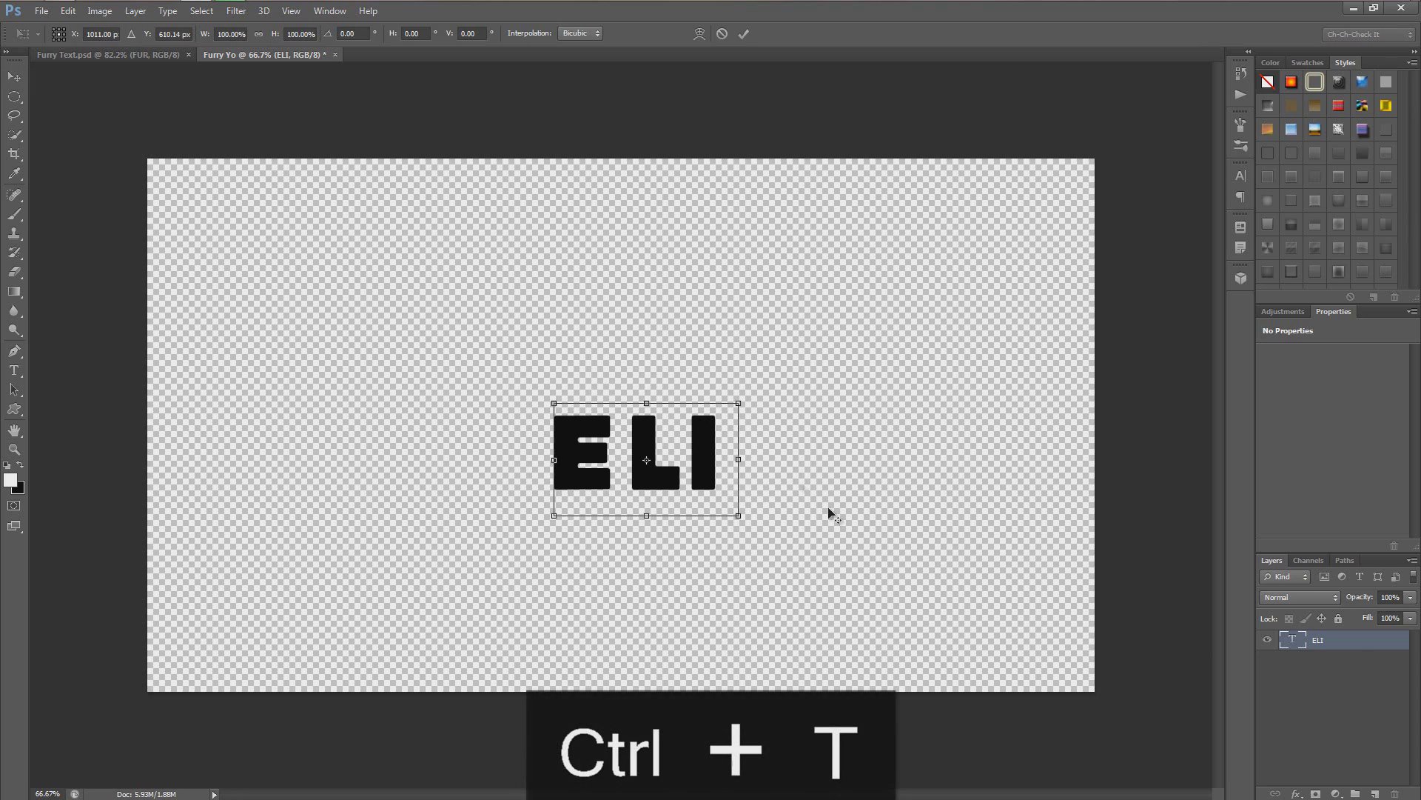
pyautogui.moveTo(742, 517); pyautogui.dragTo(931, 691)
pyautogui.moveTo(819, 578); pyautogui.dragTo(801, 539)
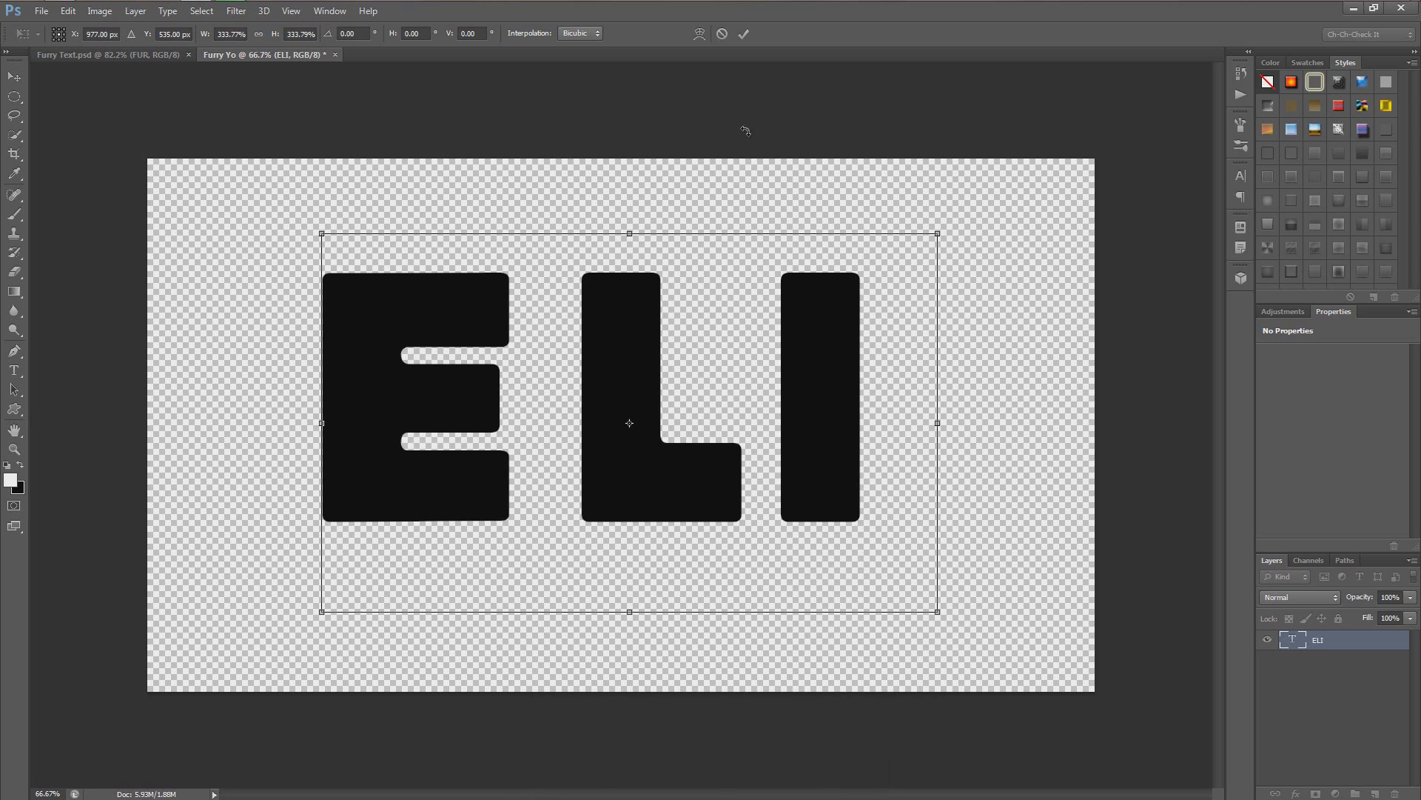
pyautogui.click(743, 33)
pyautogui.moveTo(716, 472); pyautogui.dragTo(724, 486)
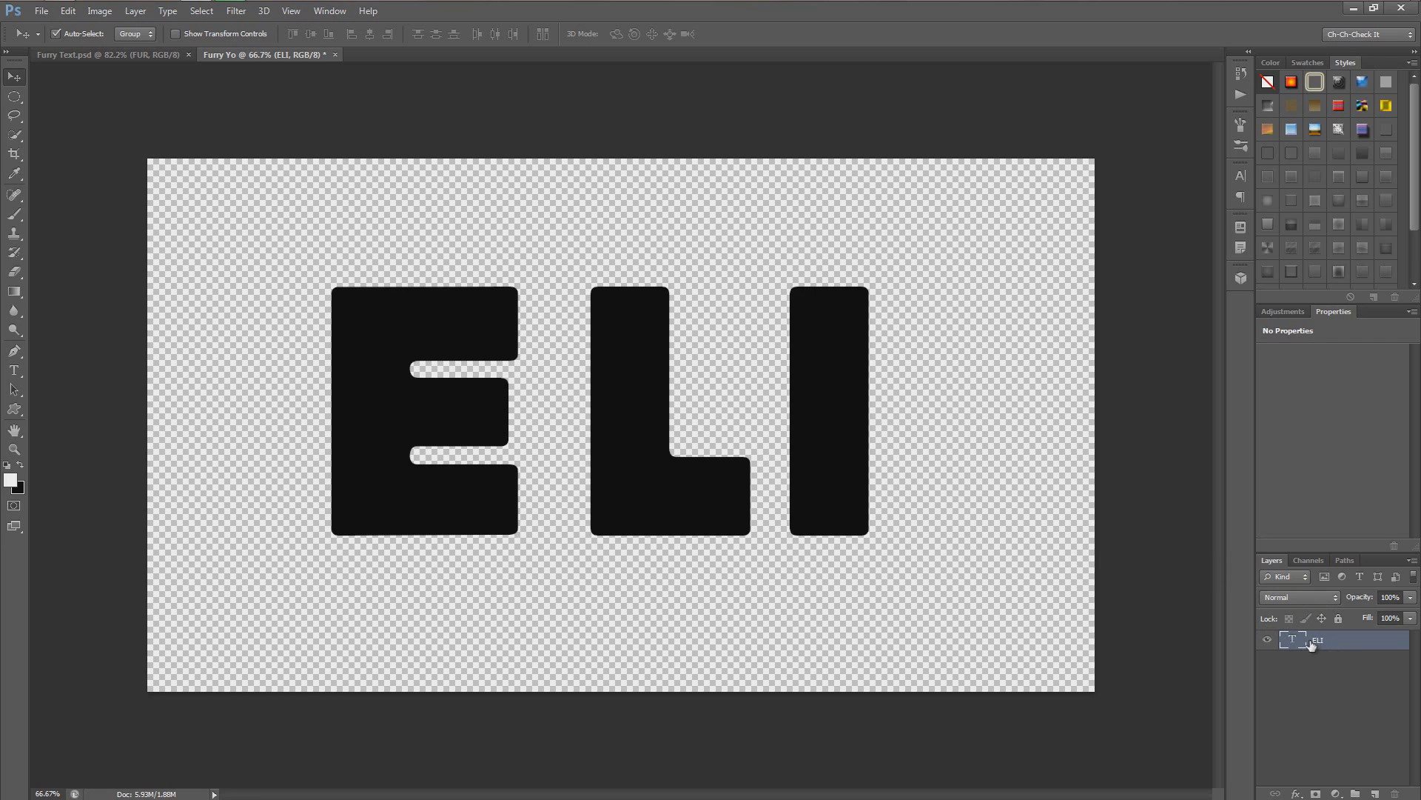
# Align the text layer's vertical and horizontal centres to the whole canvas and clear the selection.
pyautogui.hotkey('ctrl', 'a')
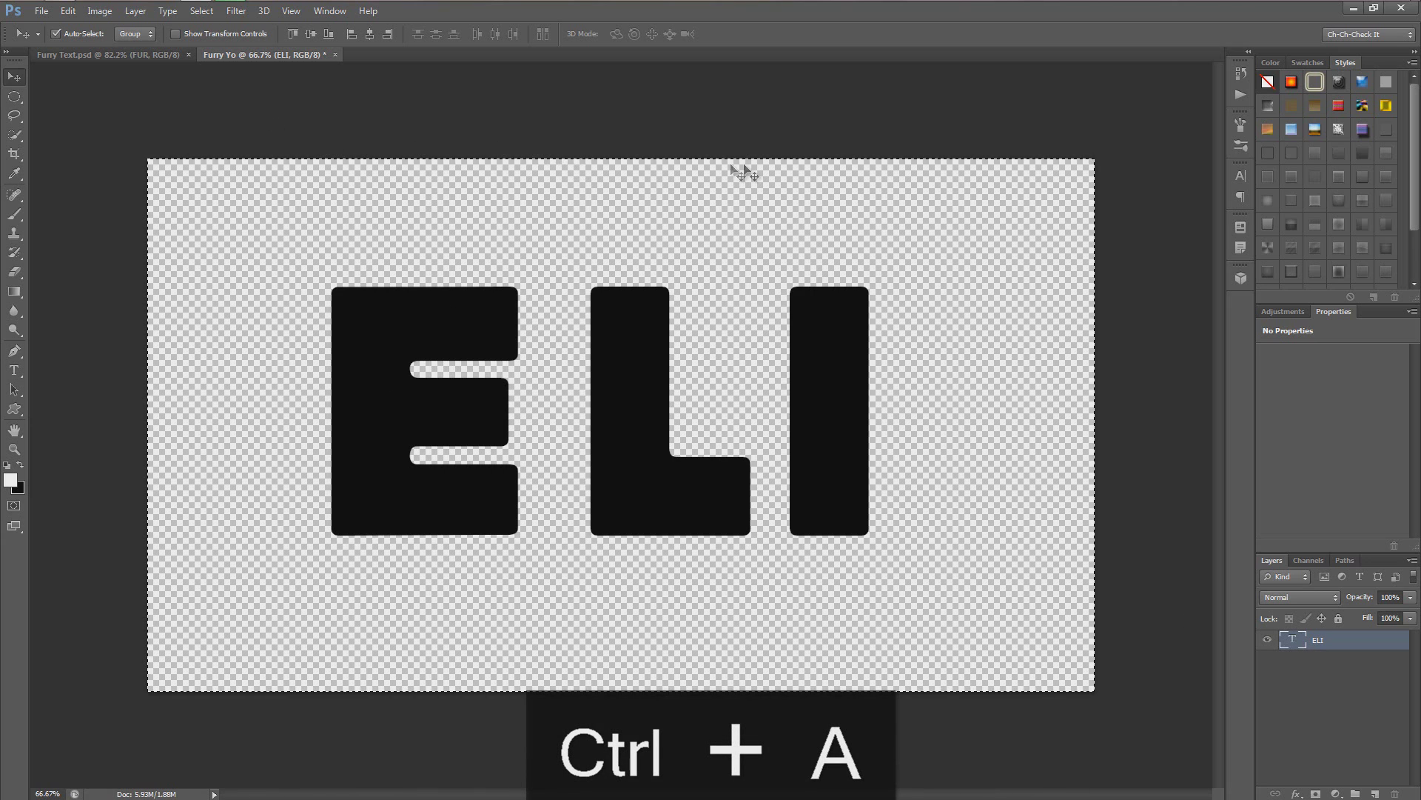
pyautogui.click(311, 34)
pyautogui.click(370, 34)
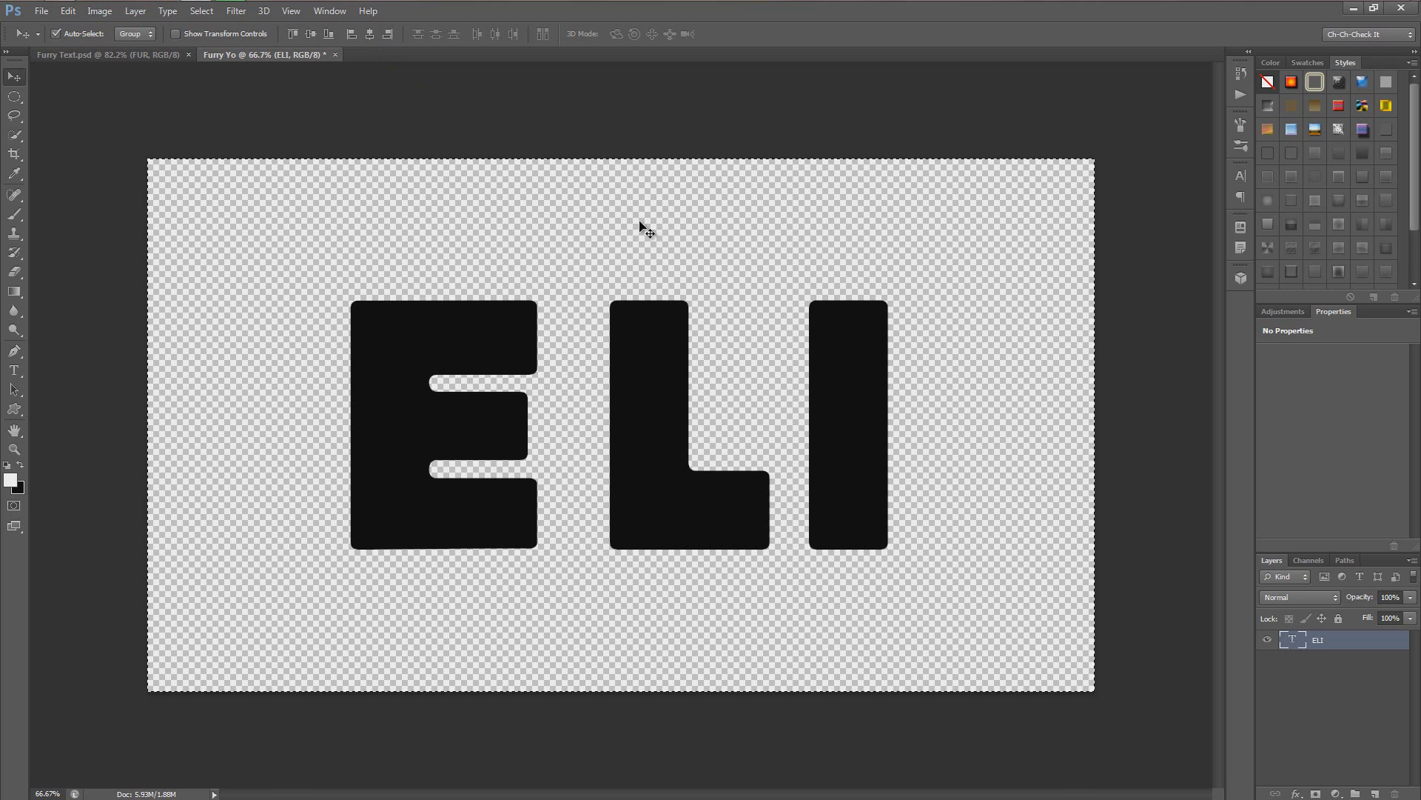
pyautogui.hotkey('ctrl', 'd')
# Replace the text layer's wording with FUR in capitals.
pyautogui.press('t')
pyautogui.click(576, 439)
pyautogui.doubleClick(638, 439)
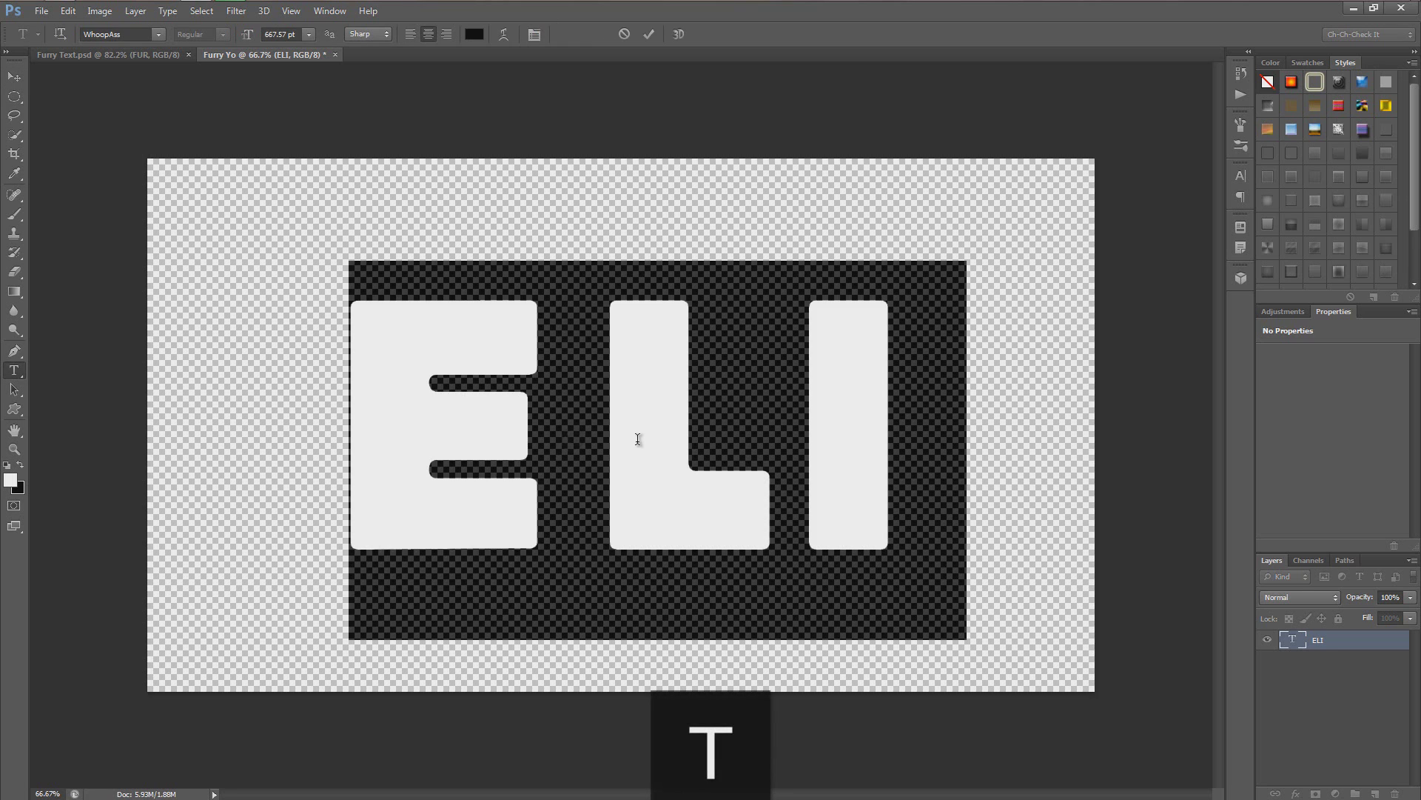
pyautogui.write('FU')
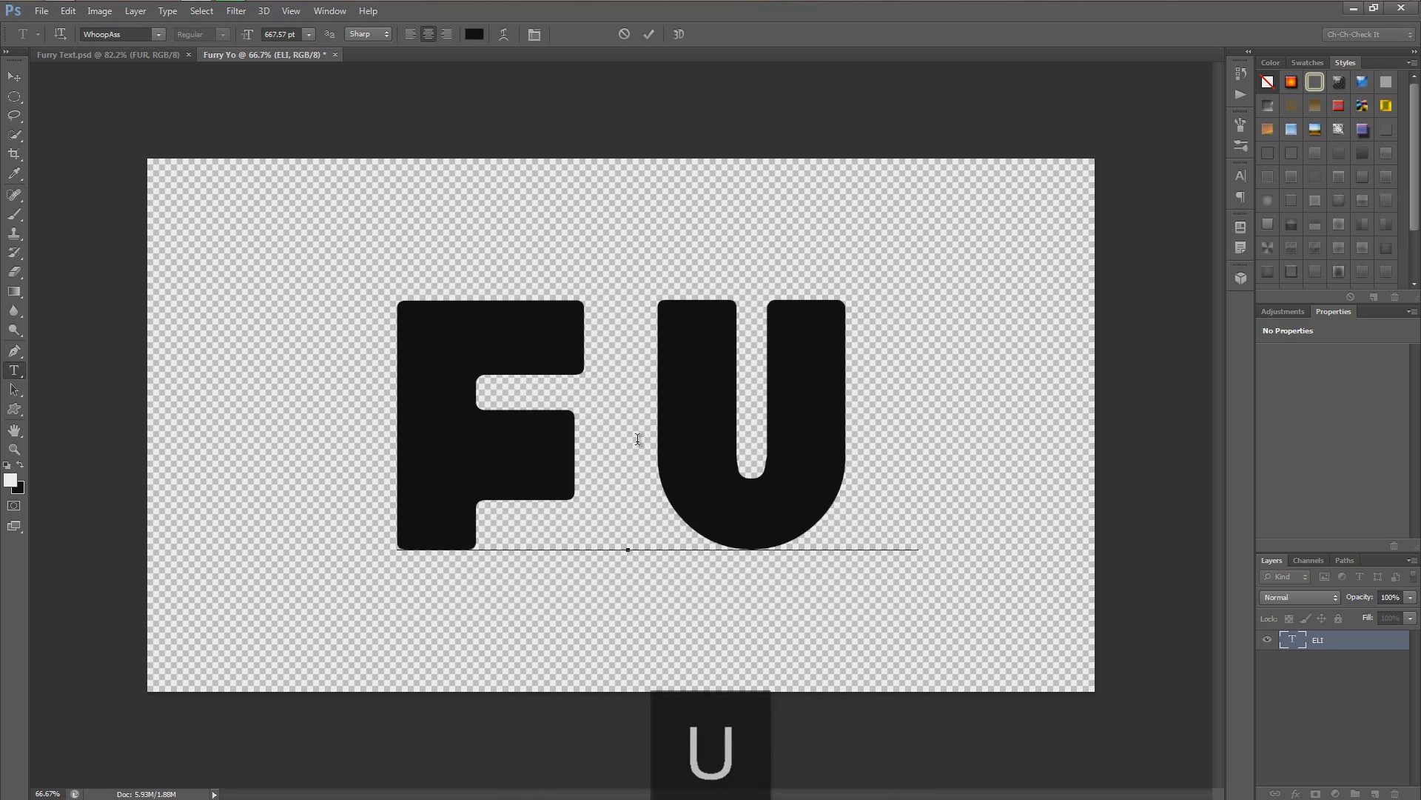
pyautogui.write('R')
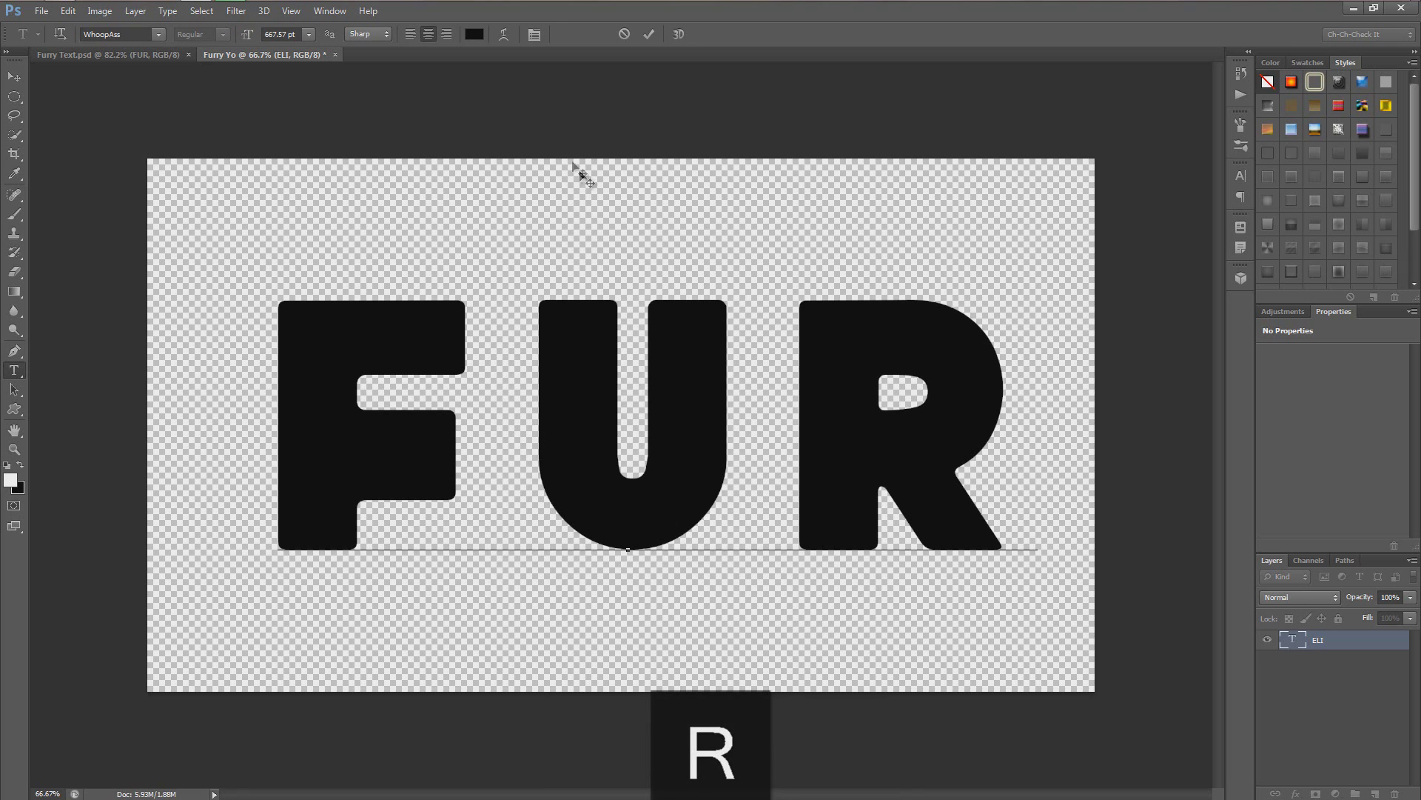
pyautogui.click(648, 35)
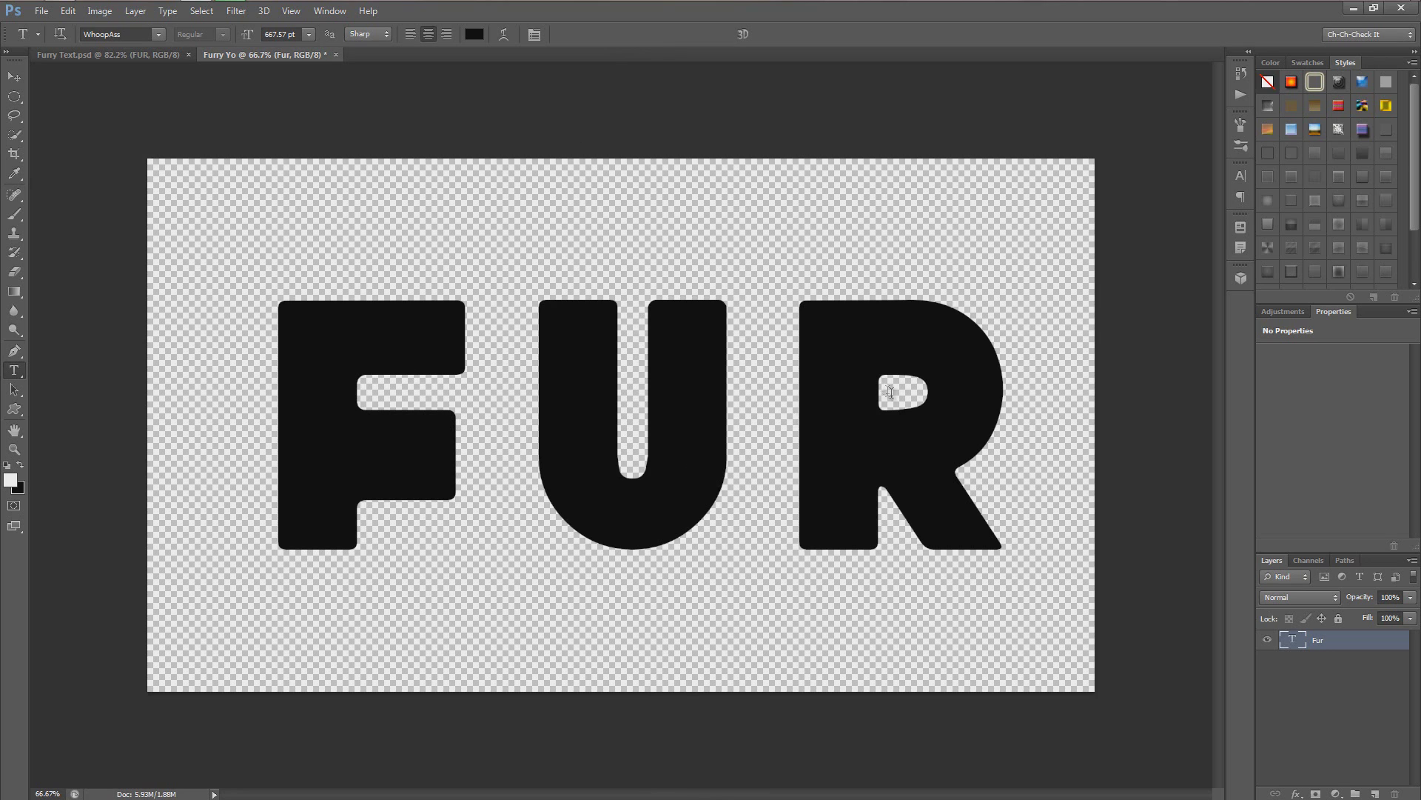
# Scale the FUR text down slightly and move it nearer the middle of the canvas.
pyautogui.click(14, 76)
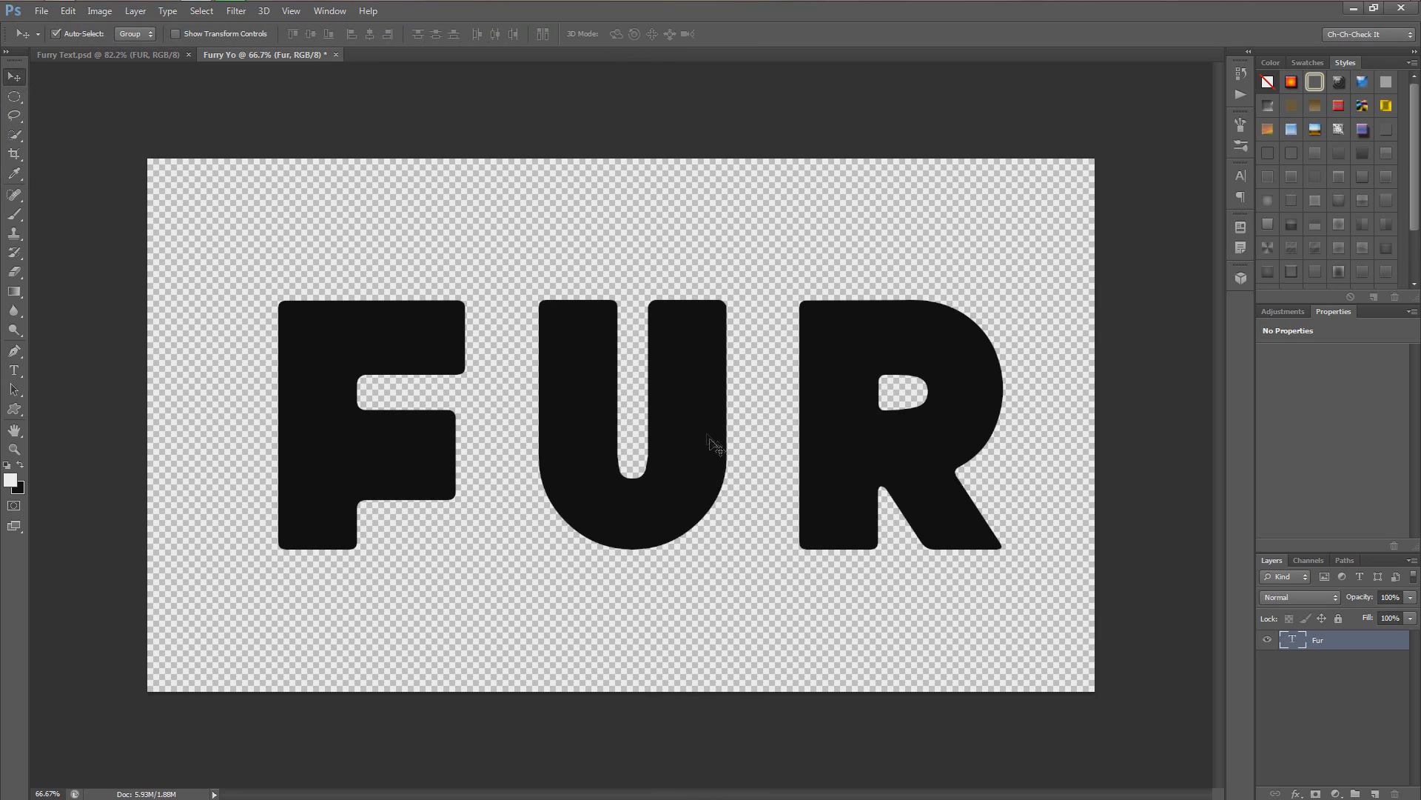
pyautogui.hotkey('ctrl', 't')
pyautogui.moveTo(1035, 638); pyautogui.dragTo(1025, 634)
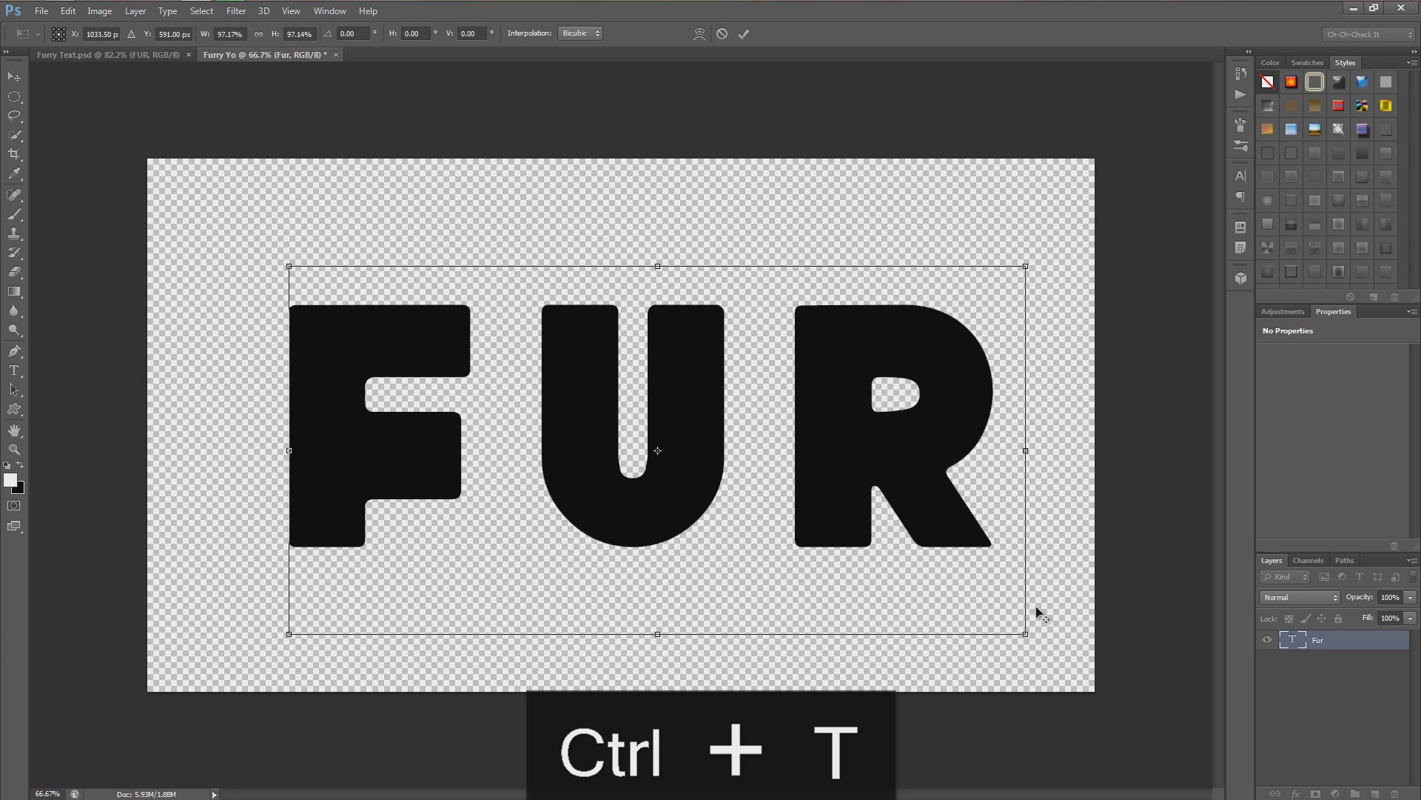
pyautogui.press('Return')
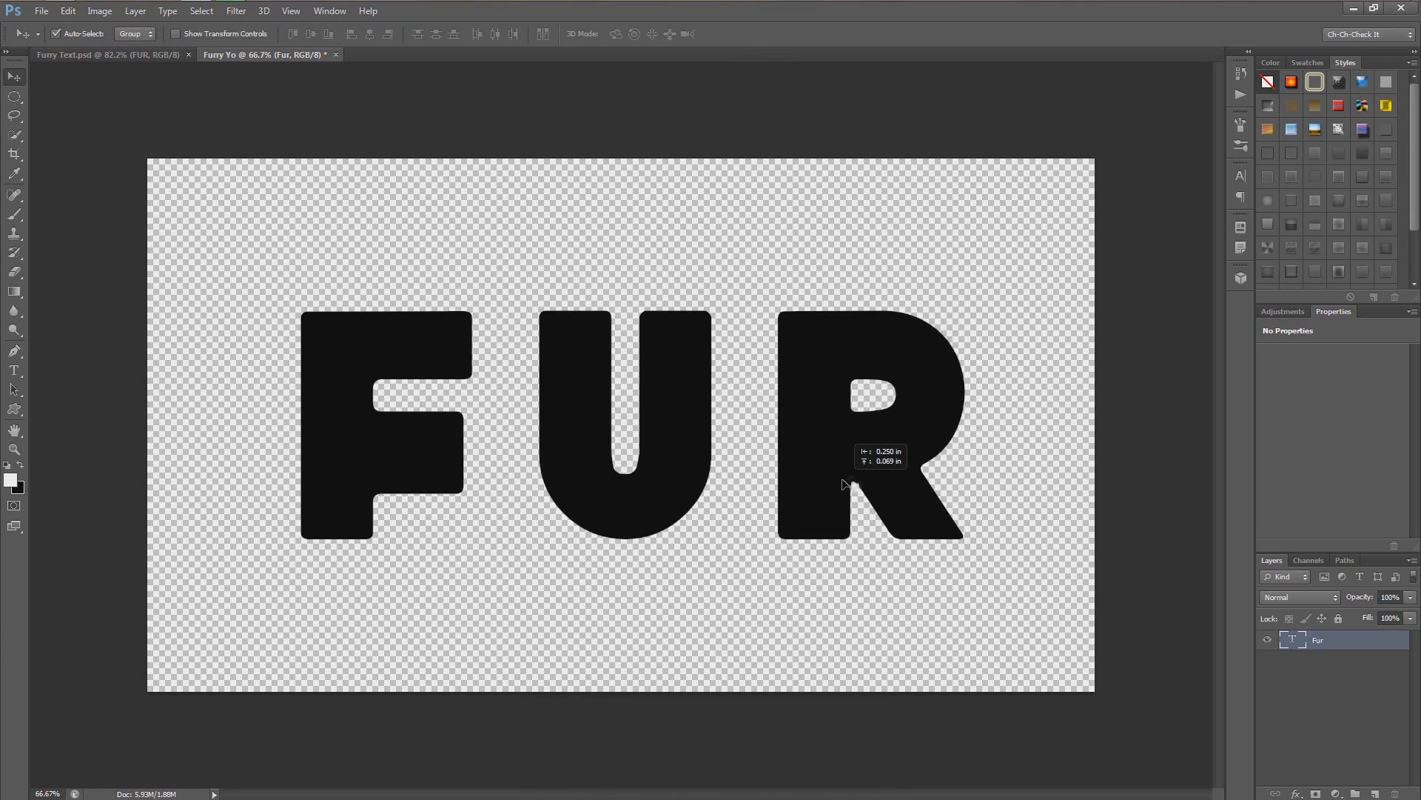
pyautogui.moveTo(837, 481); pyautogui.dragTo(838, 482)
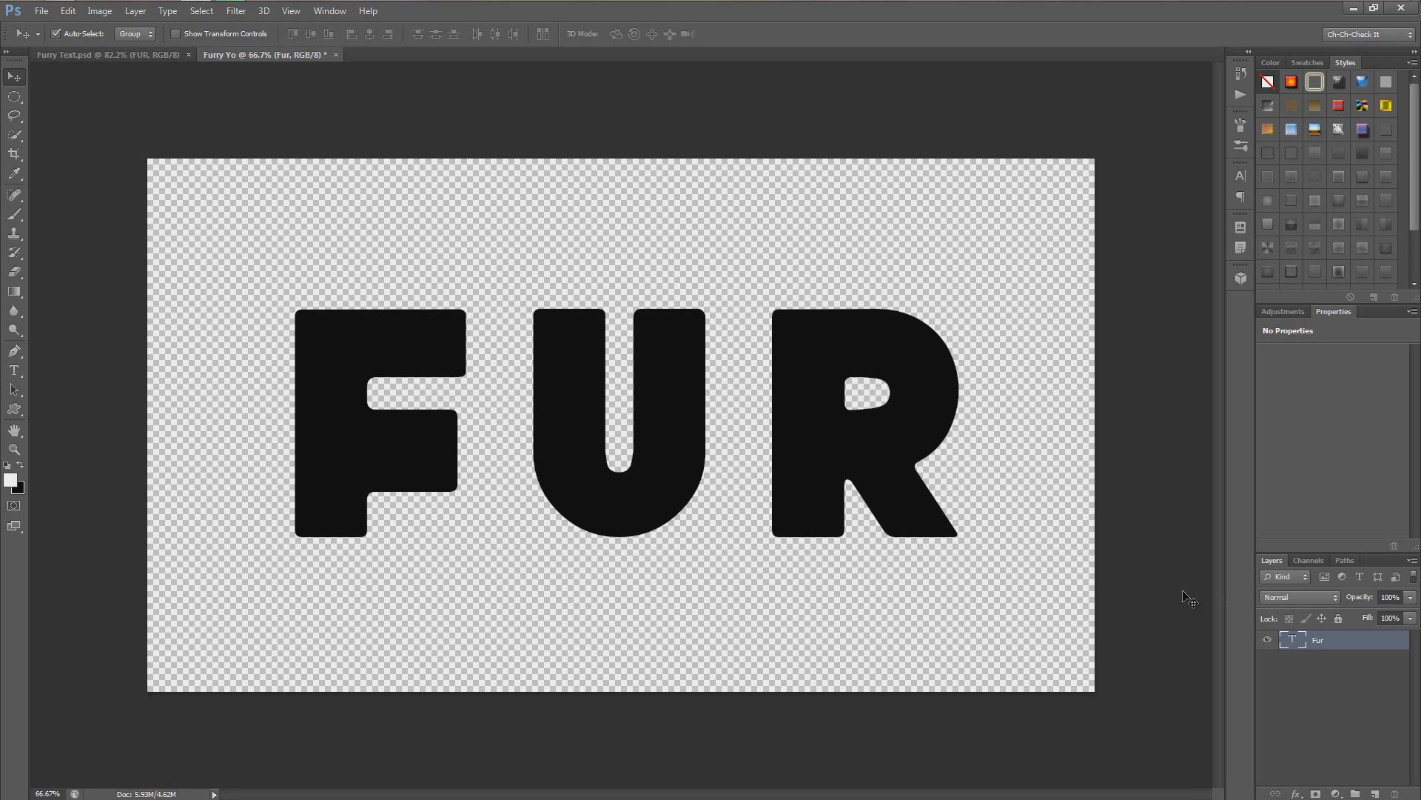
# Align the FUR text's vertical and horizontal centres to the whole canvas and clear the selection.
pyautogui.hotkey('ctrl', 'a')
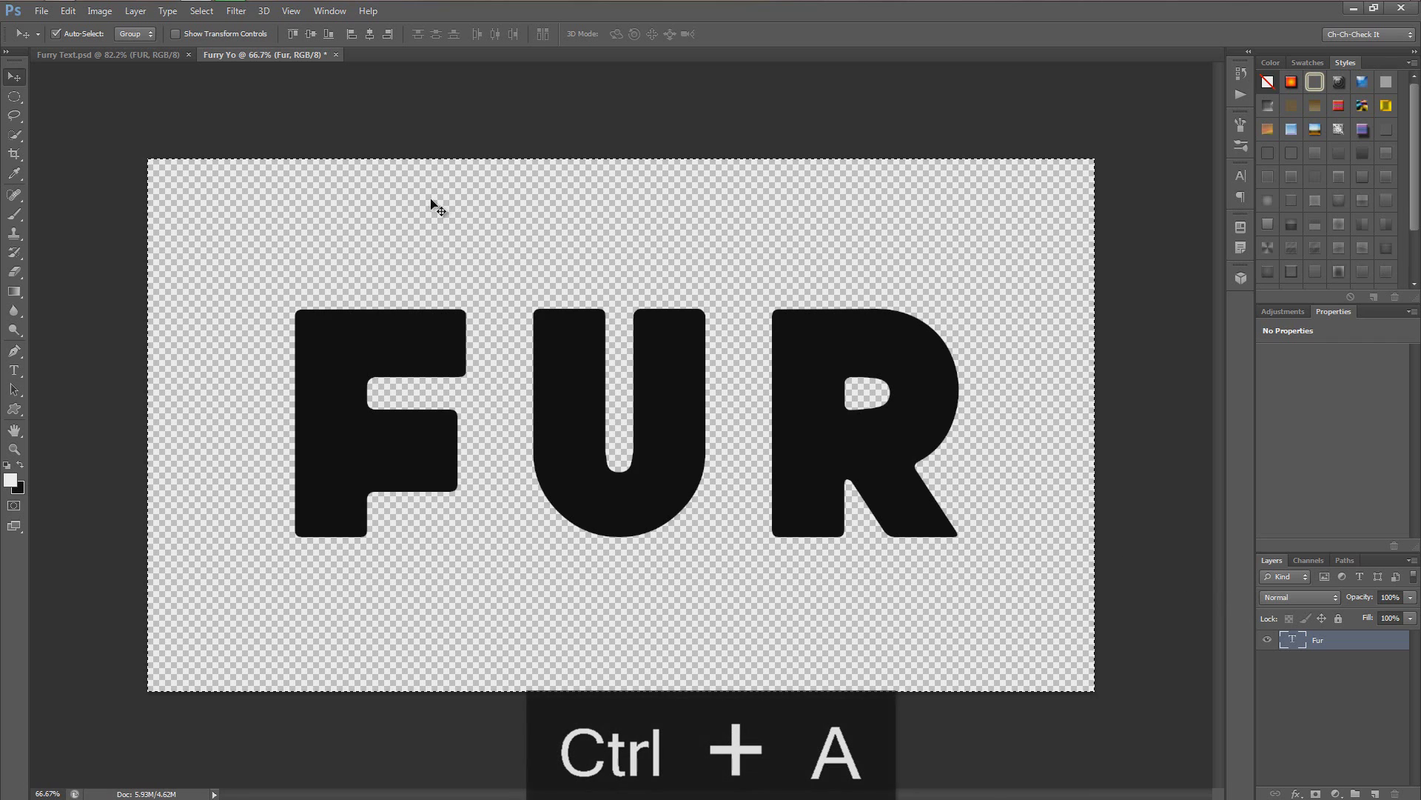
pyautogui.press('v')
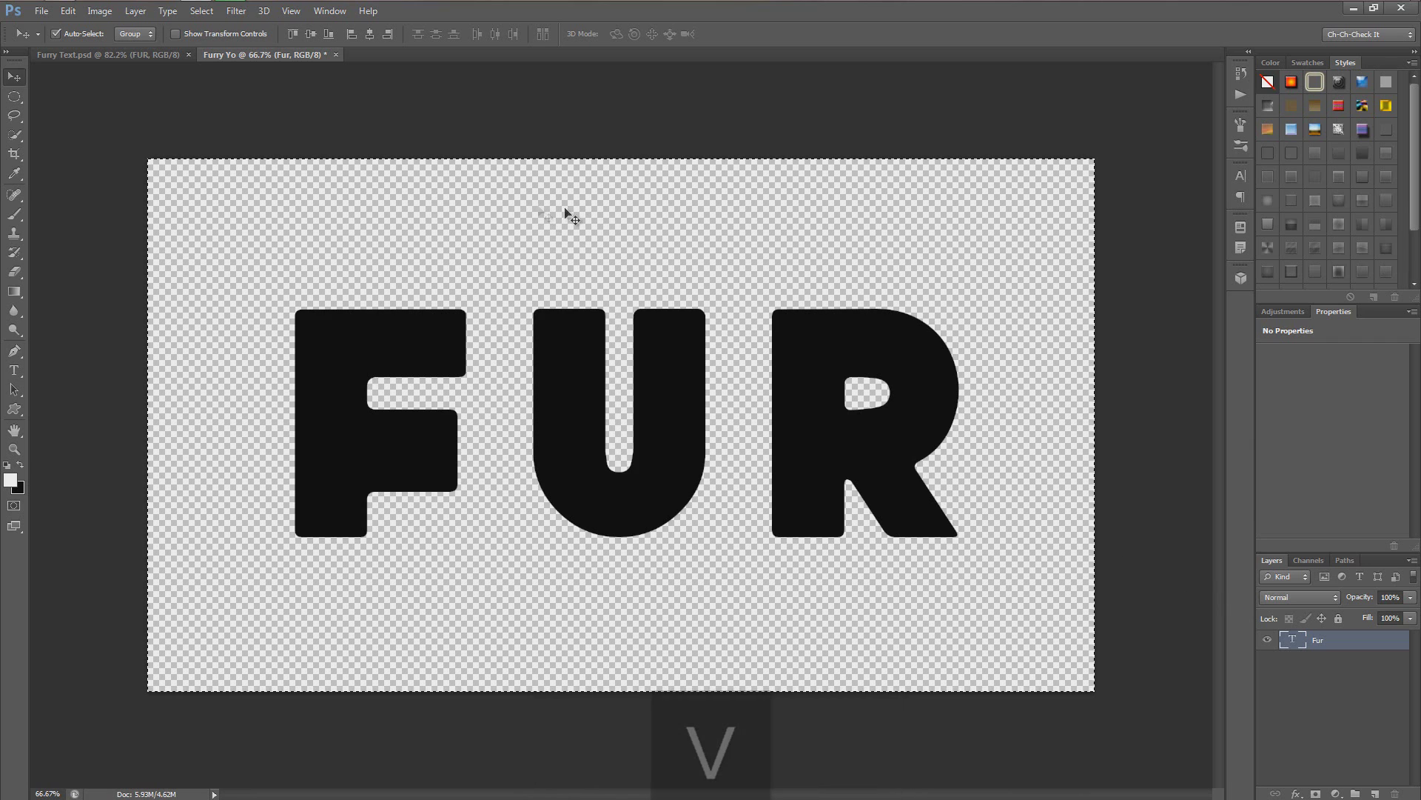
pyautogui.click(370, 34)
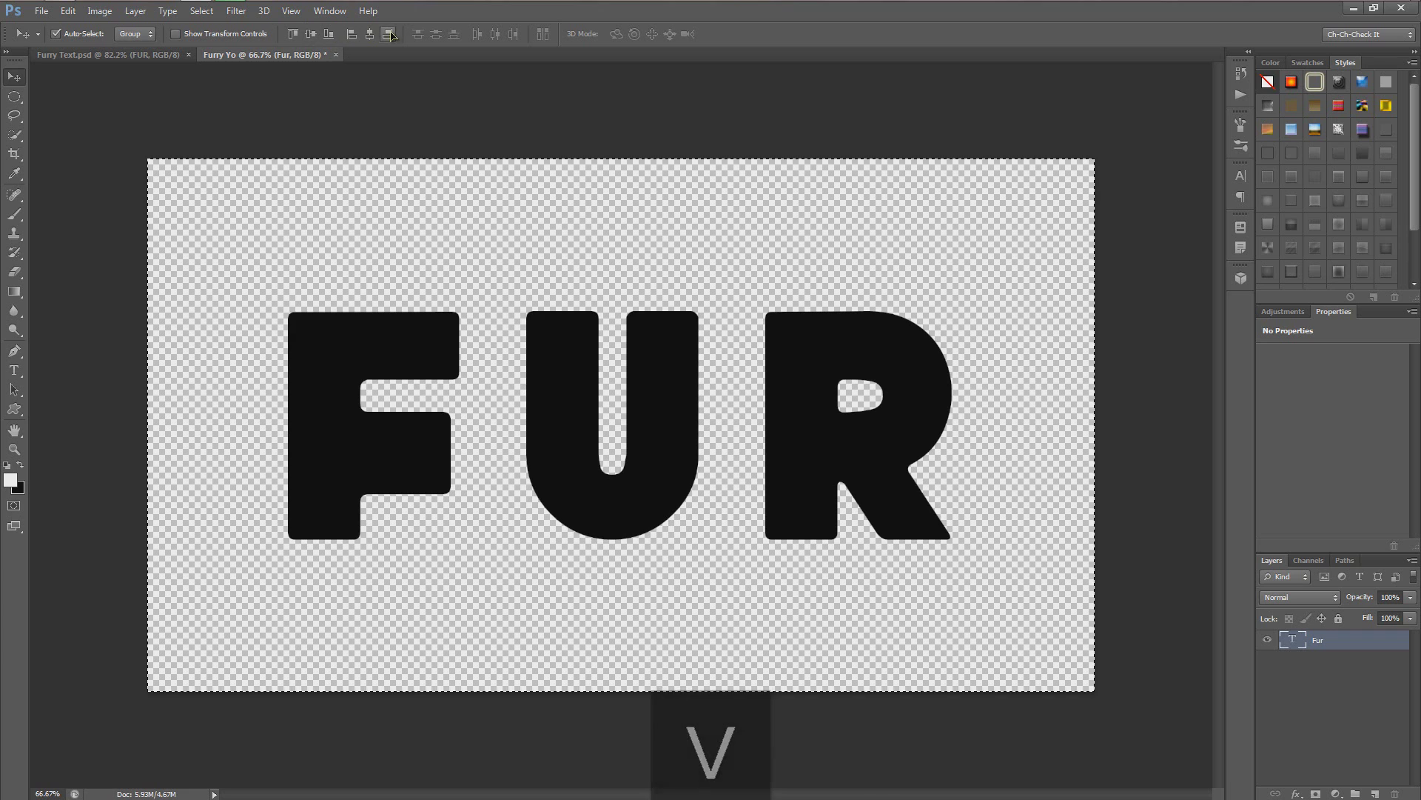
pyautogui.hotkey('ctrl', 'd')
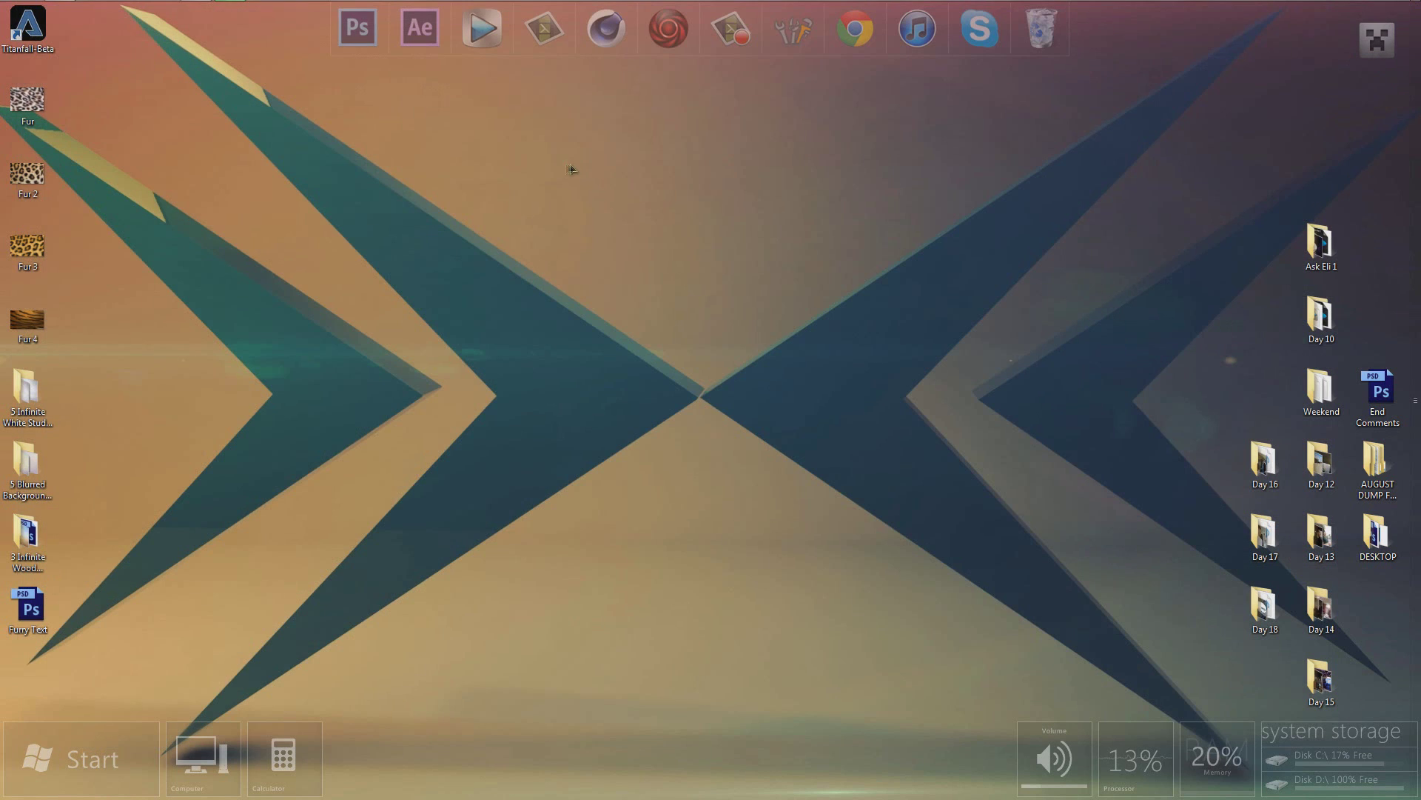
# Place the Fur 2 leopard image from the desktop into the document and enlarge it proportionally until it covers all the lettering.
pyautogui.click(28, 173)
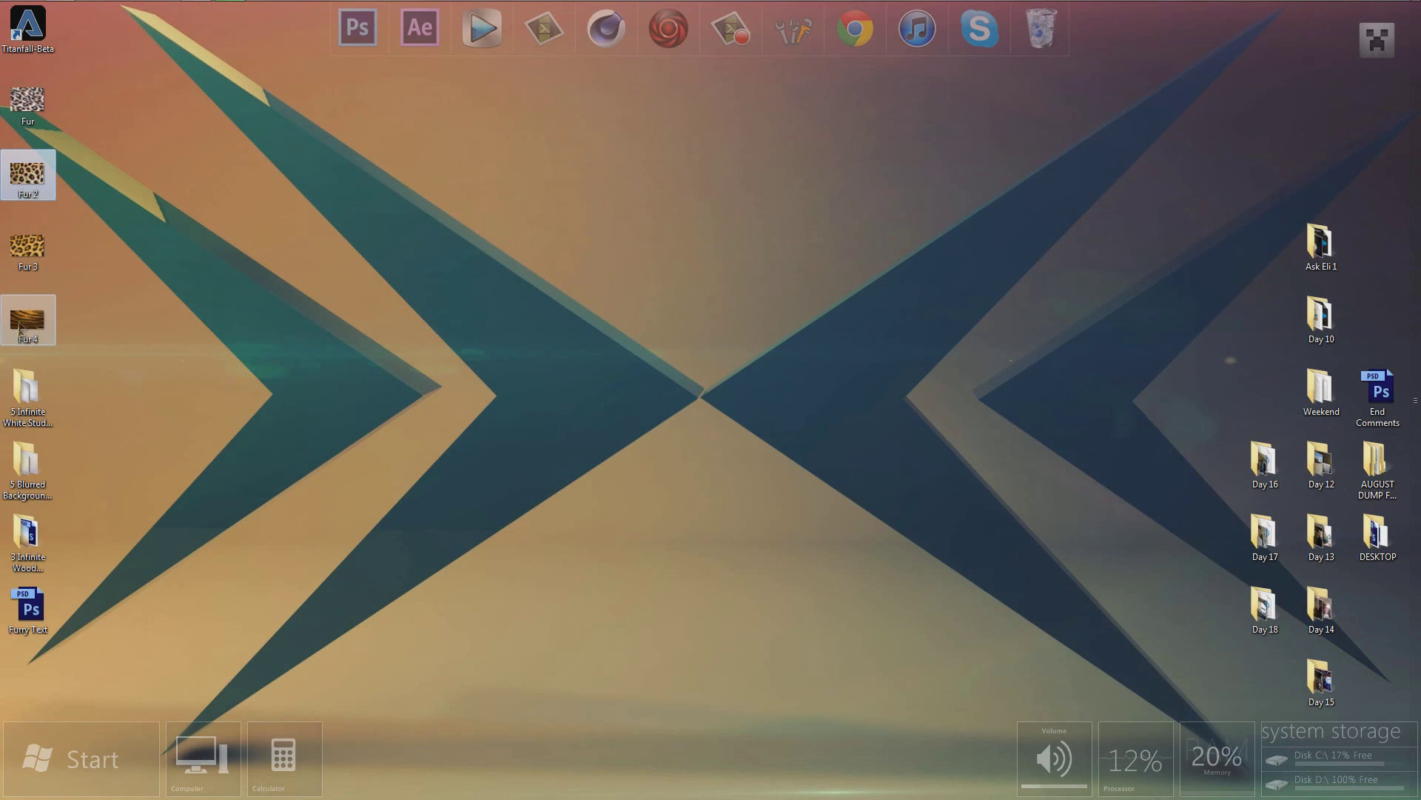
pyautogui.moveTo(27, 176); pyautogui.dragTo(585, 416)
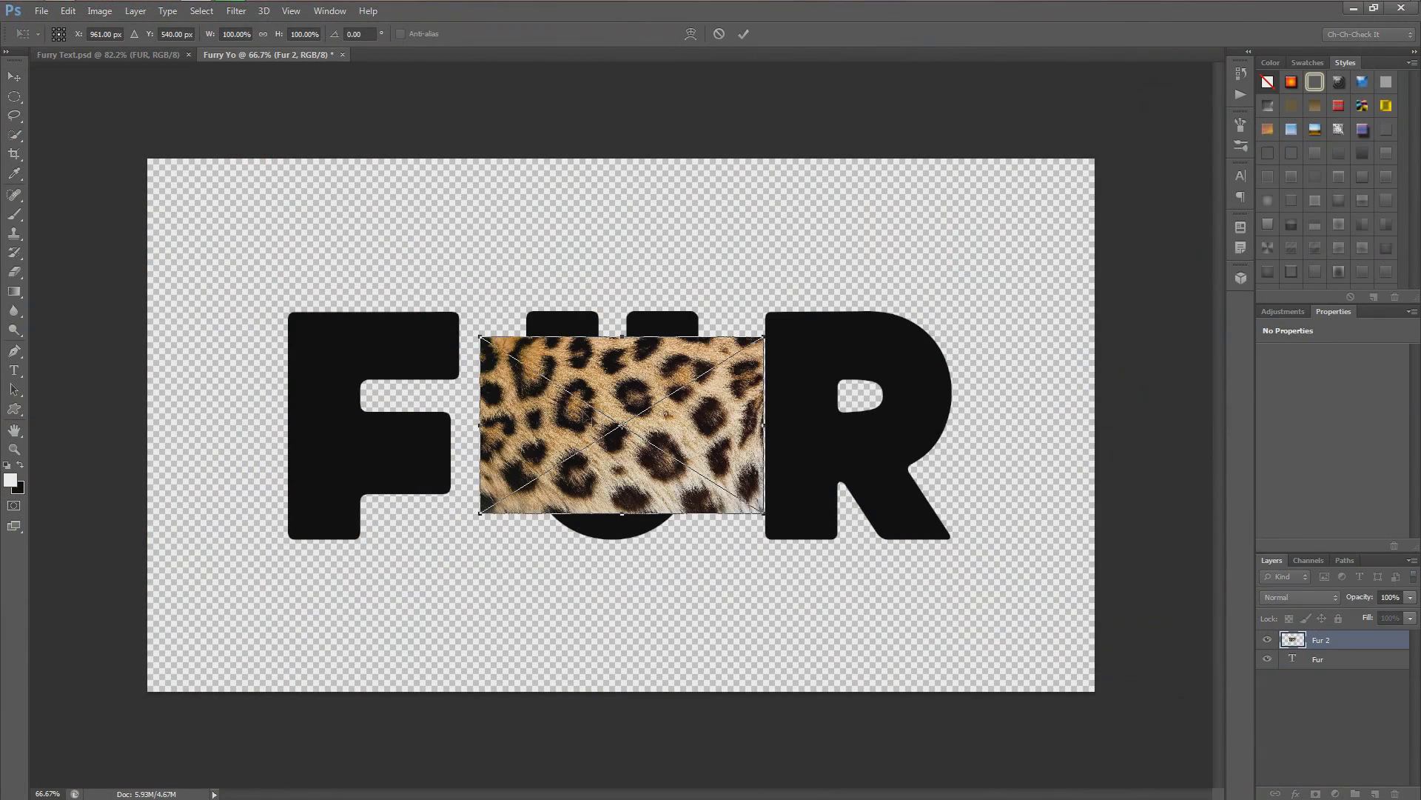
pyautogui.moveTo(764, 514); pyautogui.dragTo(949, 682)
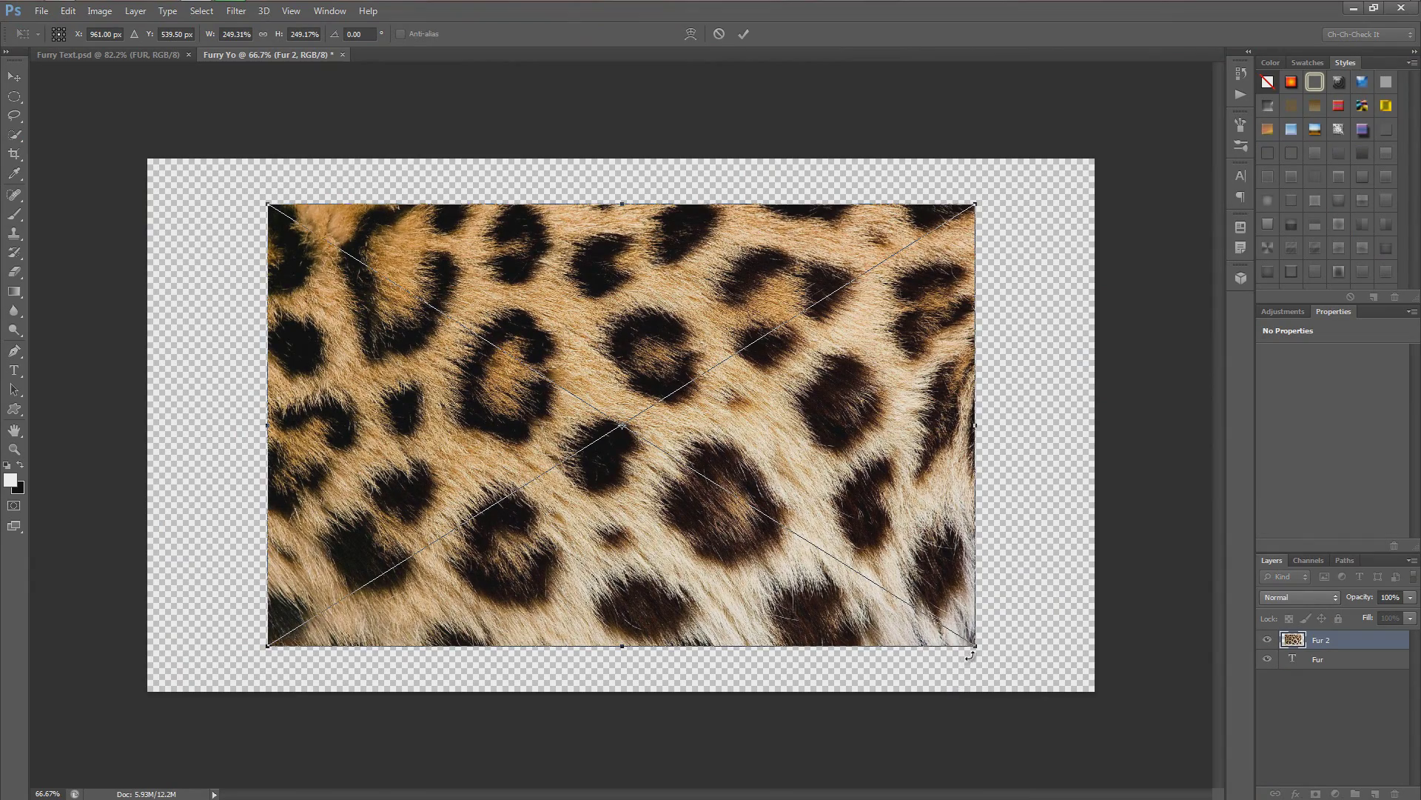
pyautogui.moveTo(976, 651); pyautogui.dragTo(998, 659)
pyautogui.click(744, 35)
# Try the Fur 2 layer beneath the text, return it above, and undo a trial clipping mask onto the text.
pyautogui.moveTo(1321, 639); pyautogui.dragTo(1320, 733)
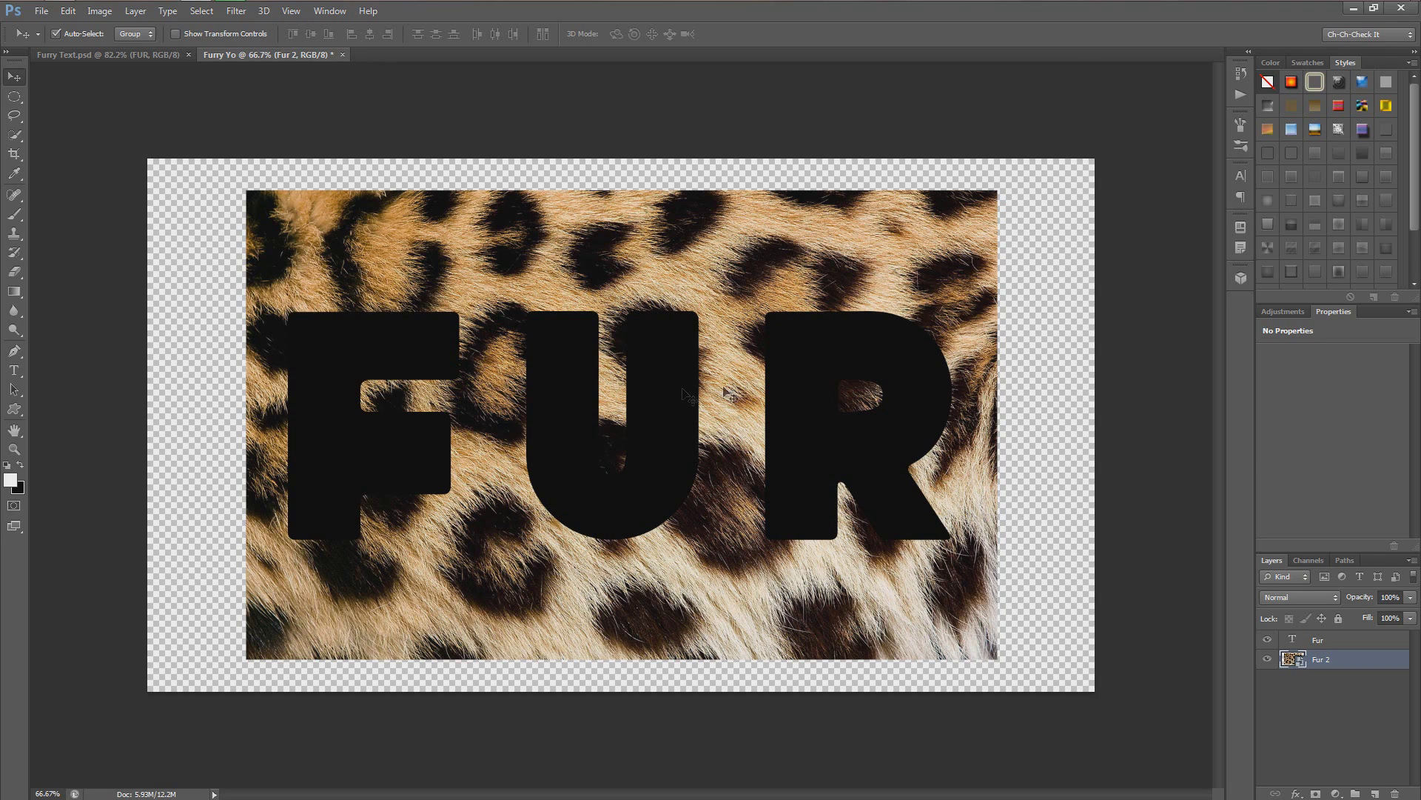
pyautogui.moveTo(1334, 660); pyautogui.dragTo(1333, 638)
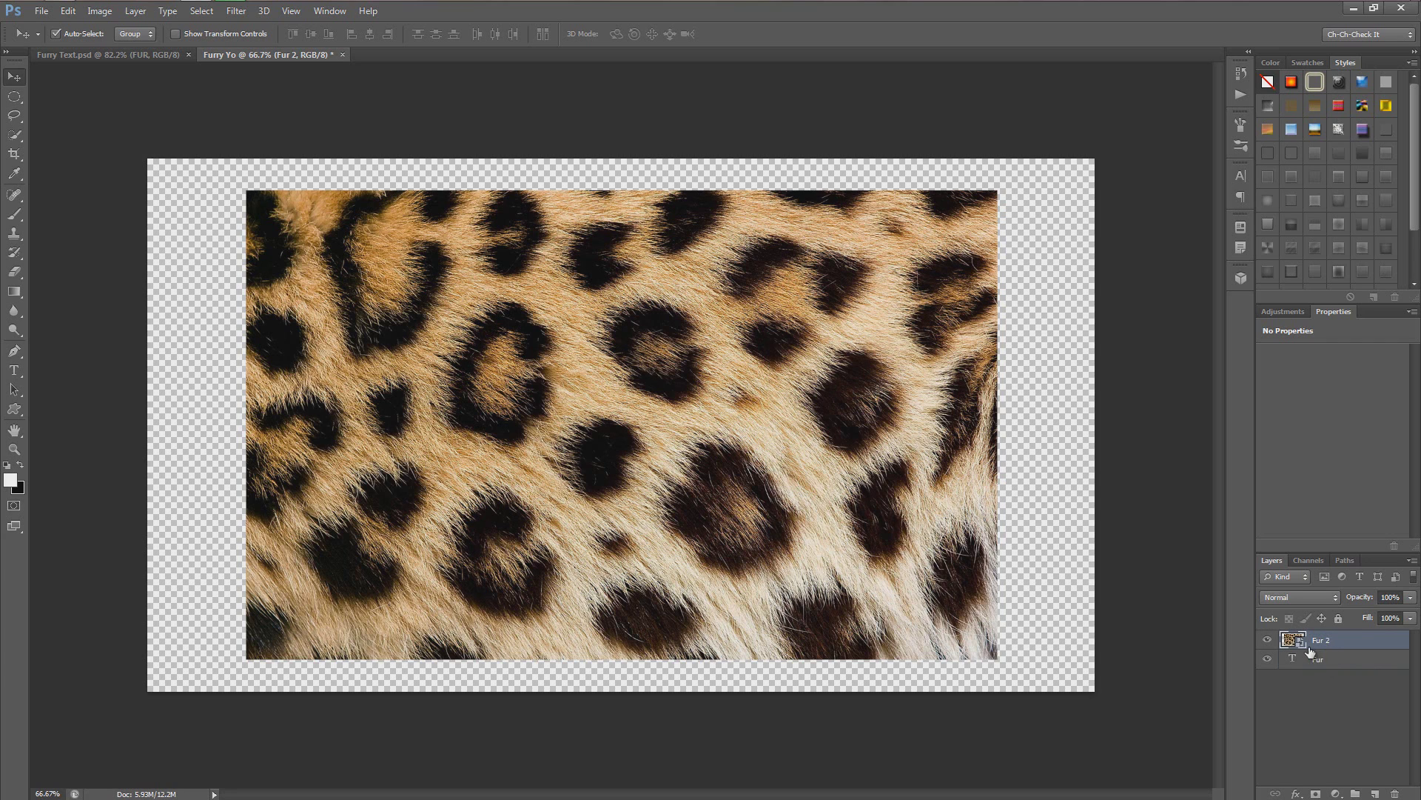
pyautogui.click(1317, 660)
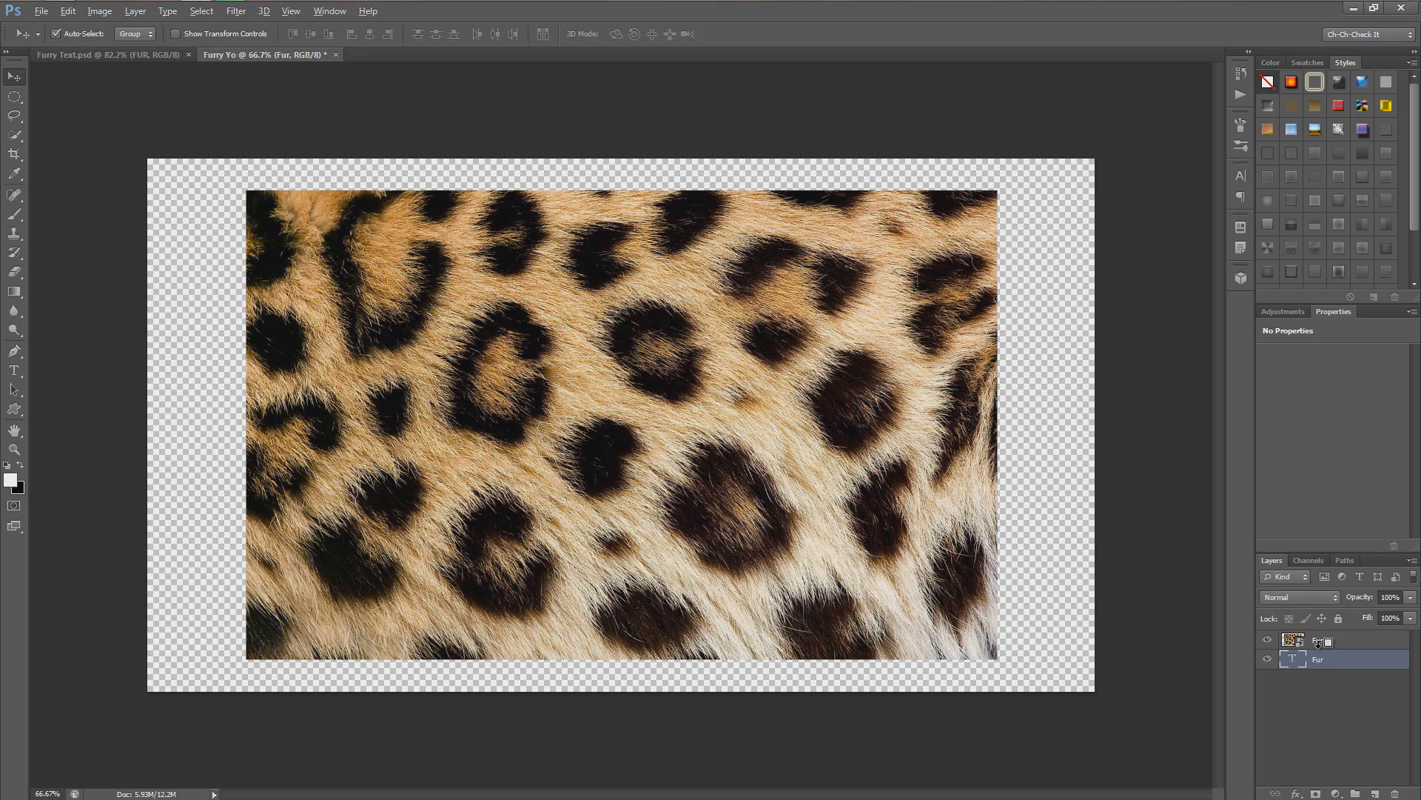
pyautogui.keyDown('alt'); pyautogui.click(1317, 650); pyautogui.keyUp('alt')
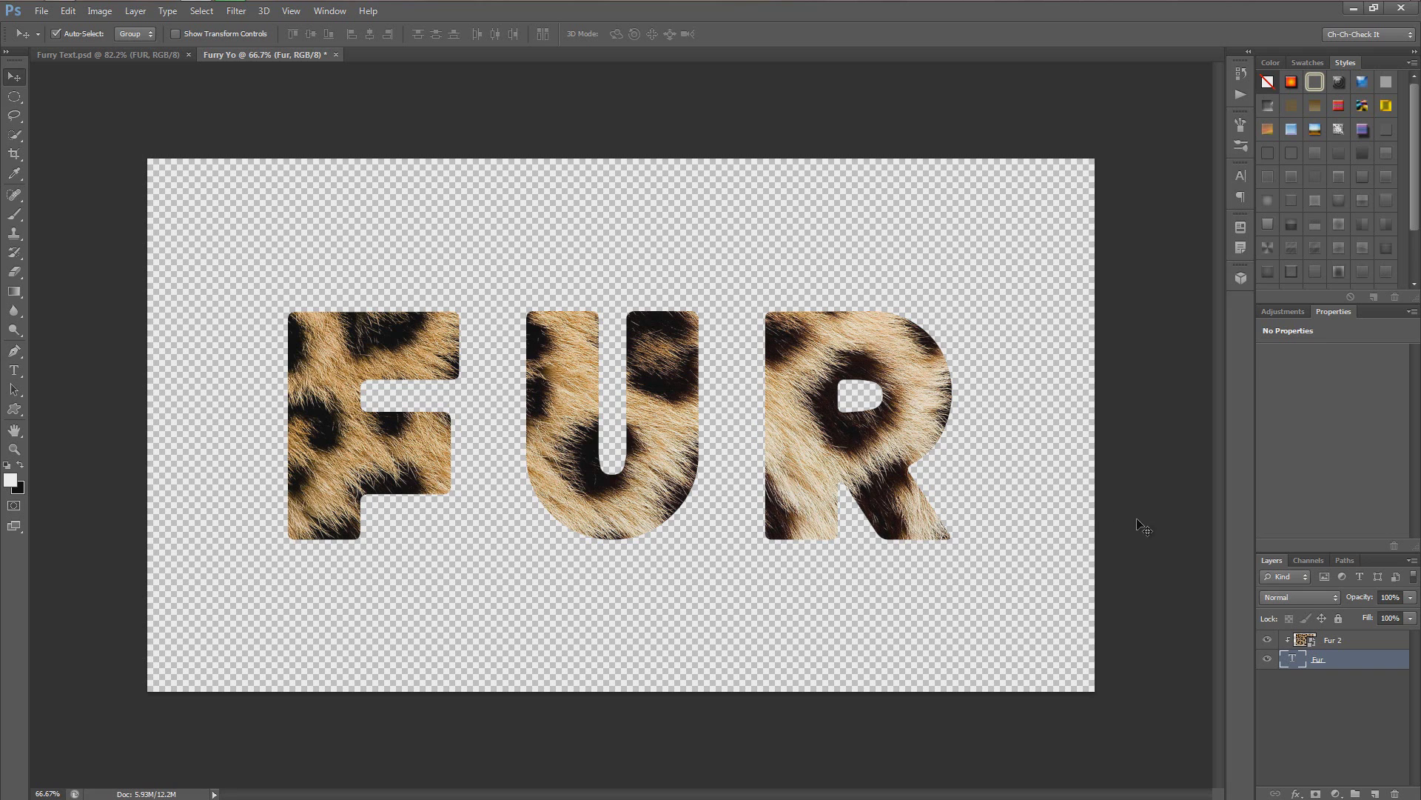
pyautogui.hotkey('ctrl', 'z')
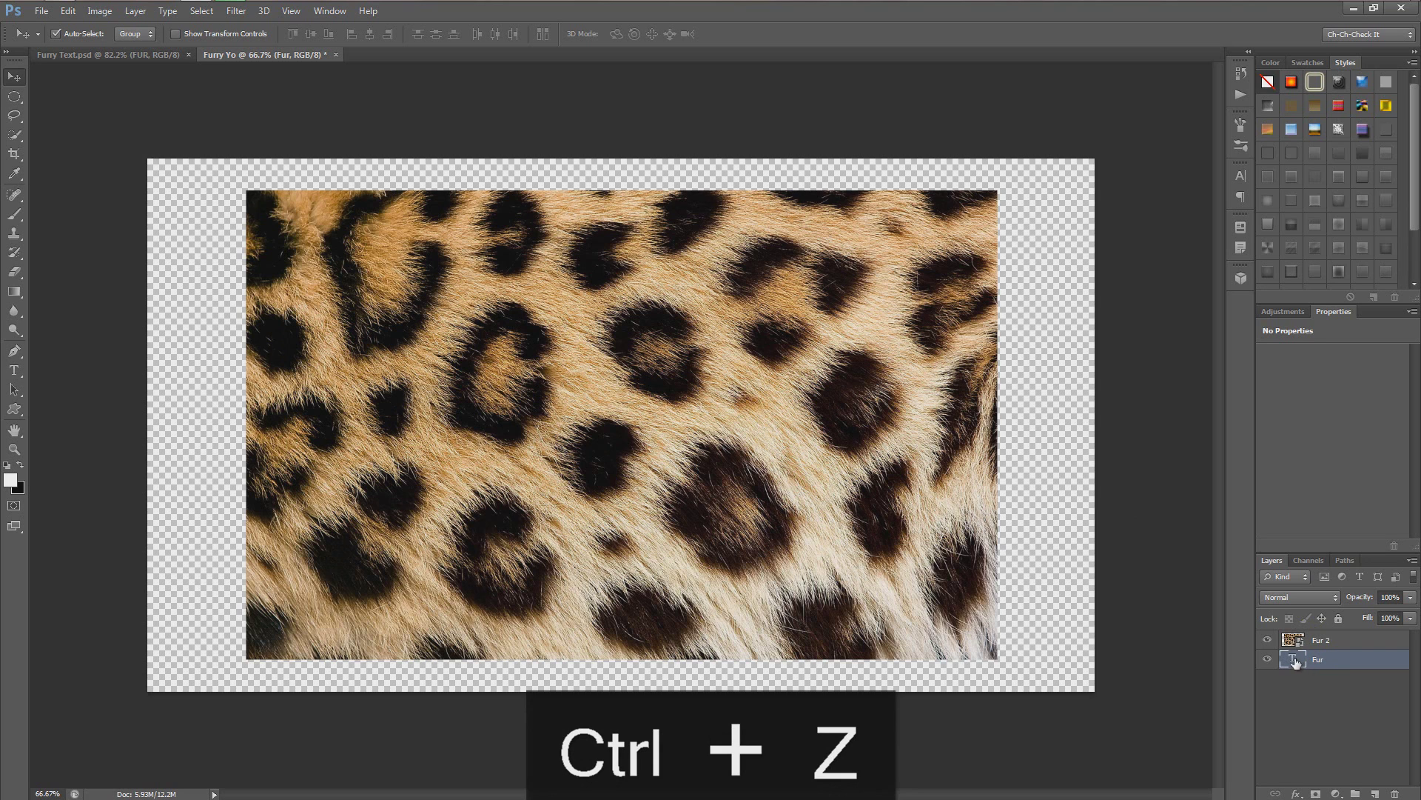
# Rename the Fur 2 layer Texture and add a layer mask to it in the shape of the FUR lettering.
pyautogui.keyDown('ctrl'); pyautogui.click(1294, 661); pyautogui.keyUp('ctrl')
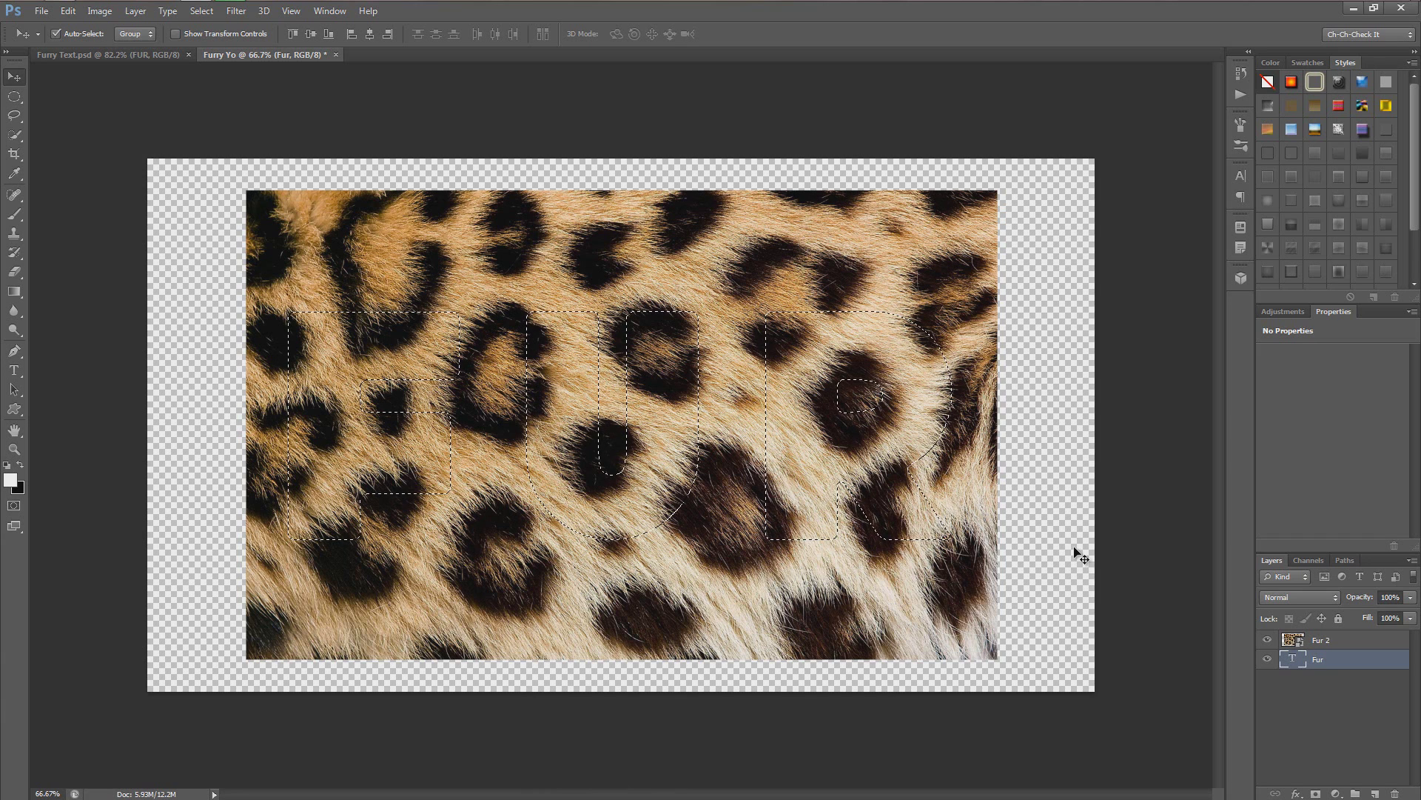
pyautogui.click(1322, 641)
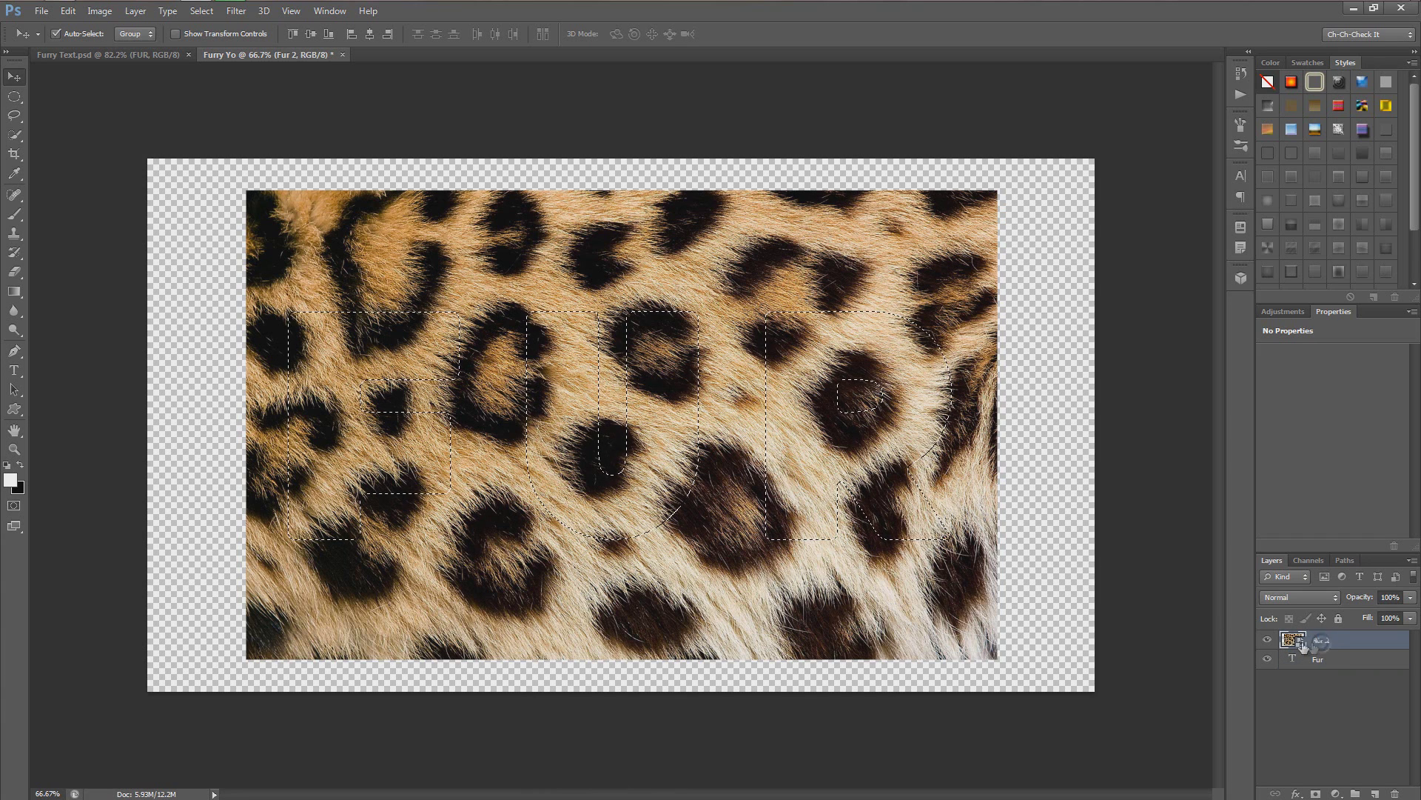
pyautogui.doubleClick(1326, 642)
pyautogui.write('Texture')
pyautogui.press('Return')
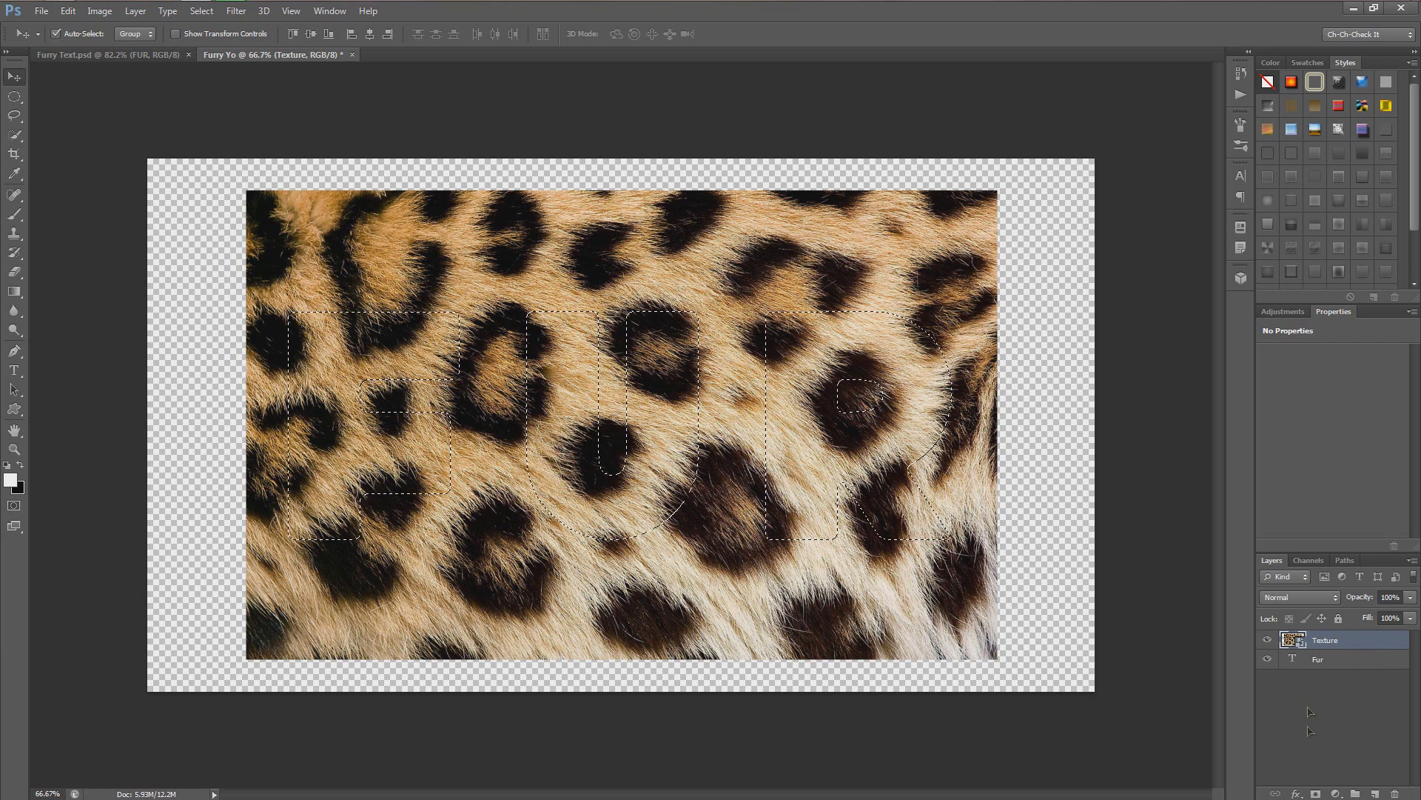
pyautogui.click(1316, 794)
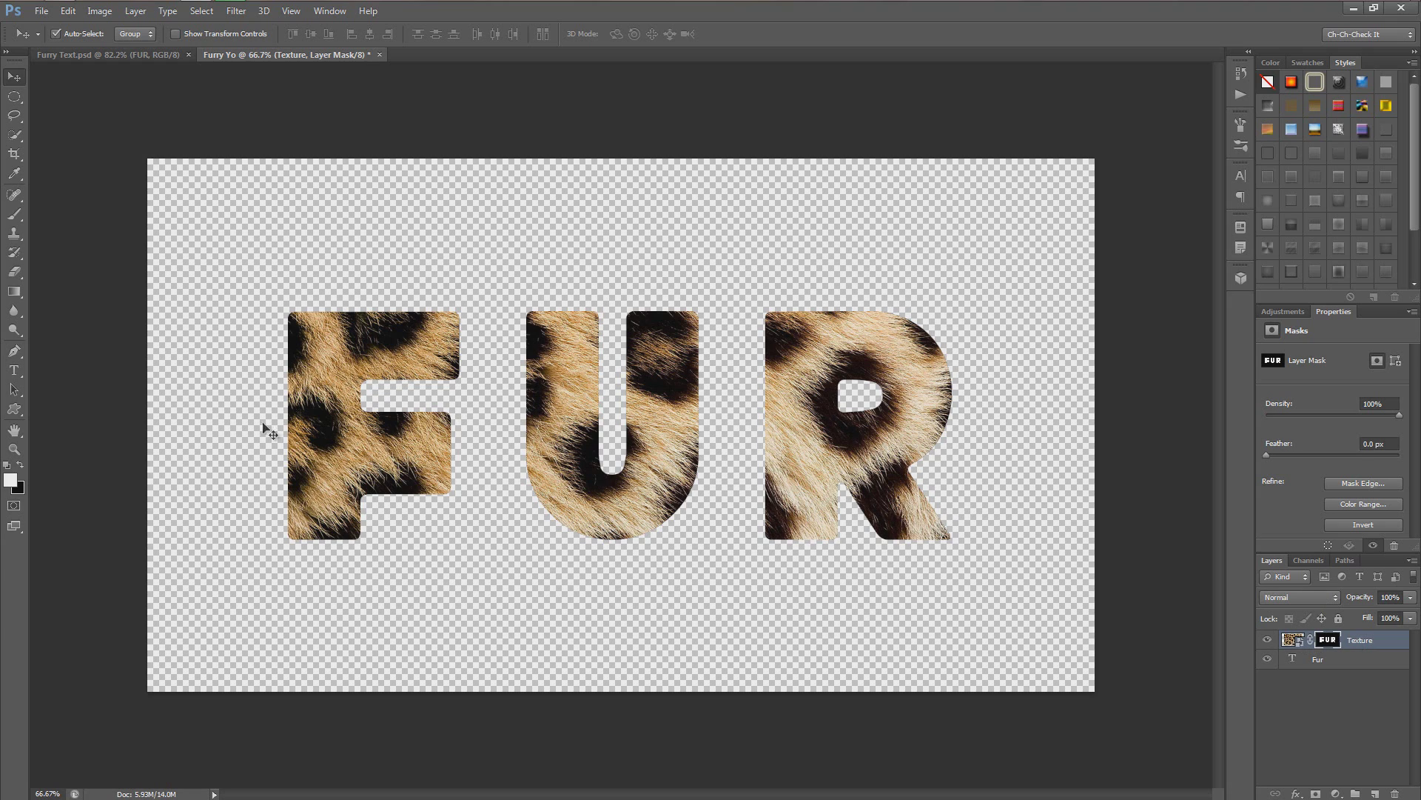
# Reset the Brush tool's brushes to the default set and pick the 13 px soft round brush.
pyautogui.press('b')
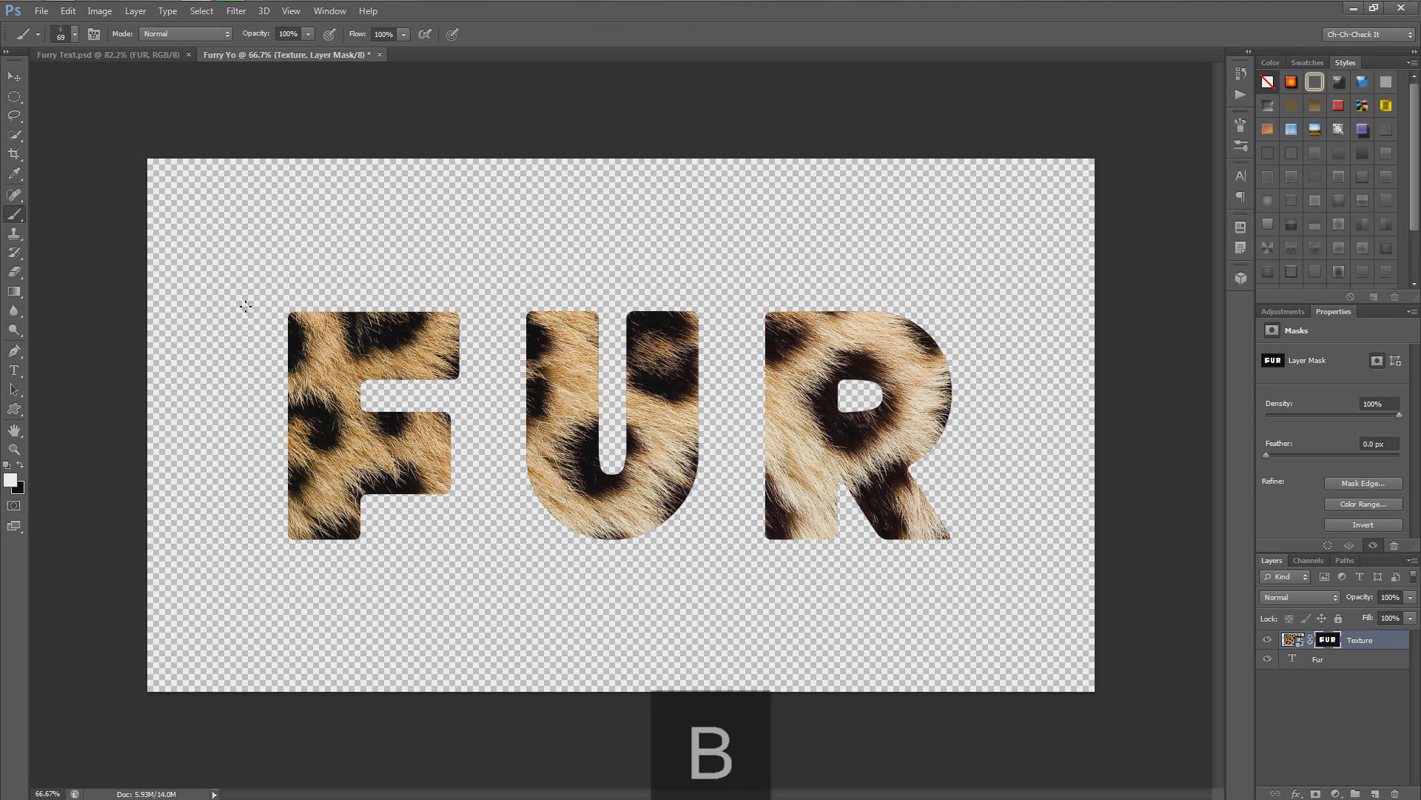
pyautogui.rightClick(250, 320)
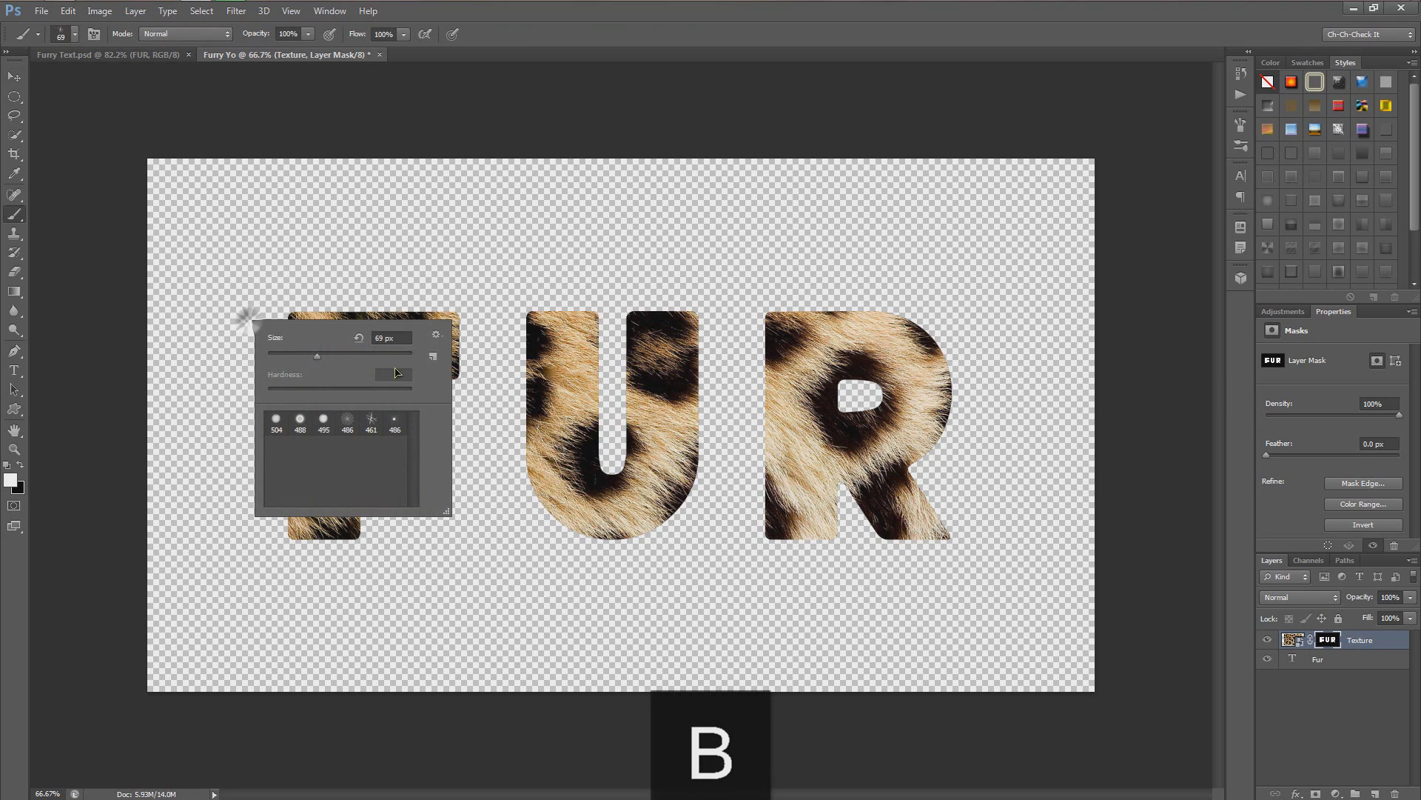
pyautogui.click(436, 336)
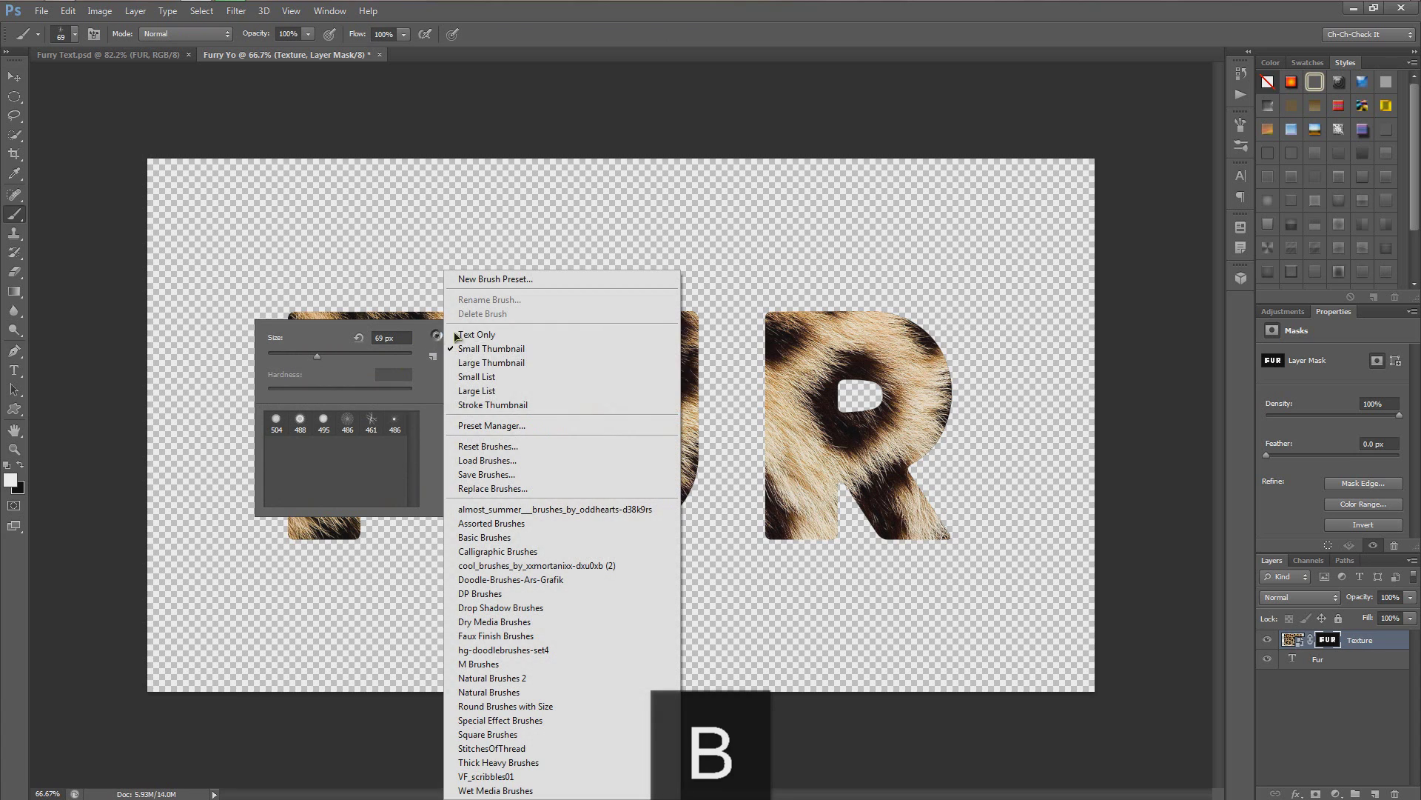
pyautogui.click(490, 447)
pyautogui.click(645, 305)
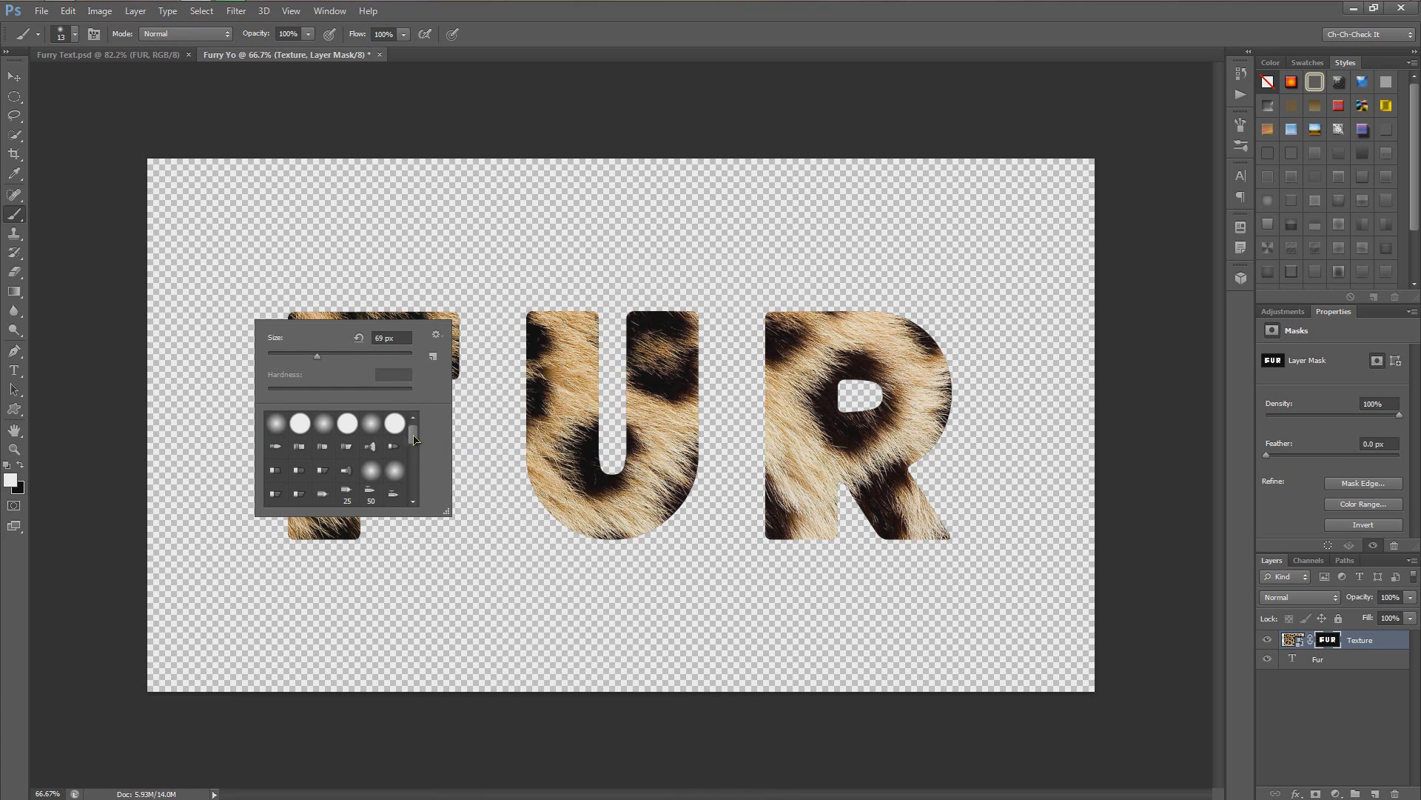
pyautogui.click(285, 431)
# Paint rough white strokes on the Texture layer's mask around the edges of the U and R.
pyautogui.click(1293, 639)
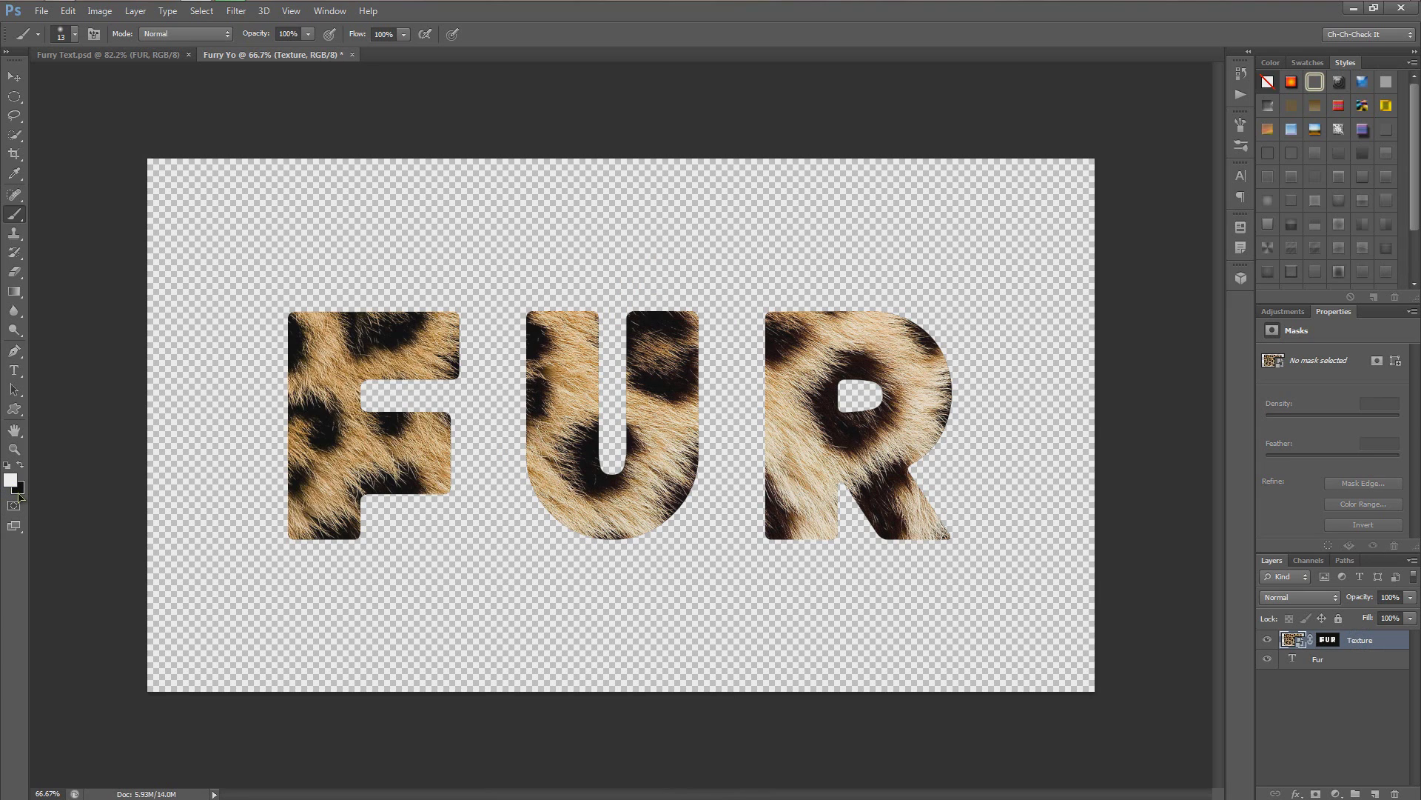
pyautogui.click(1327, 641)
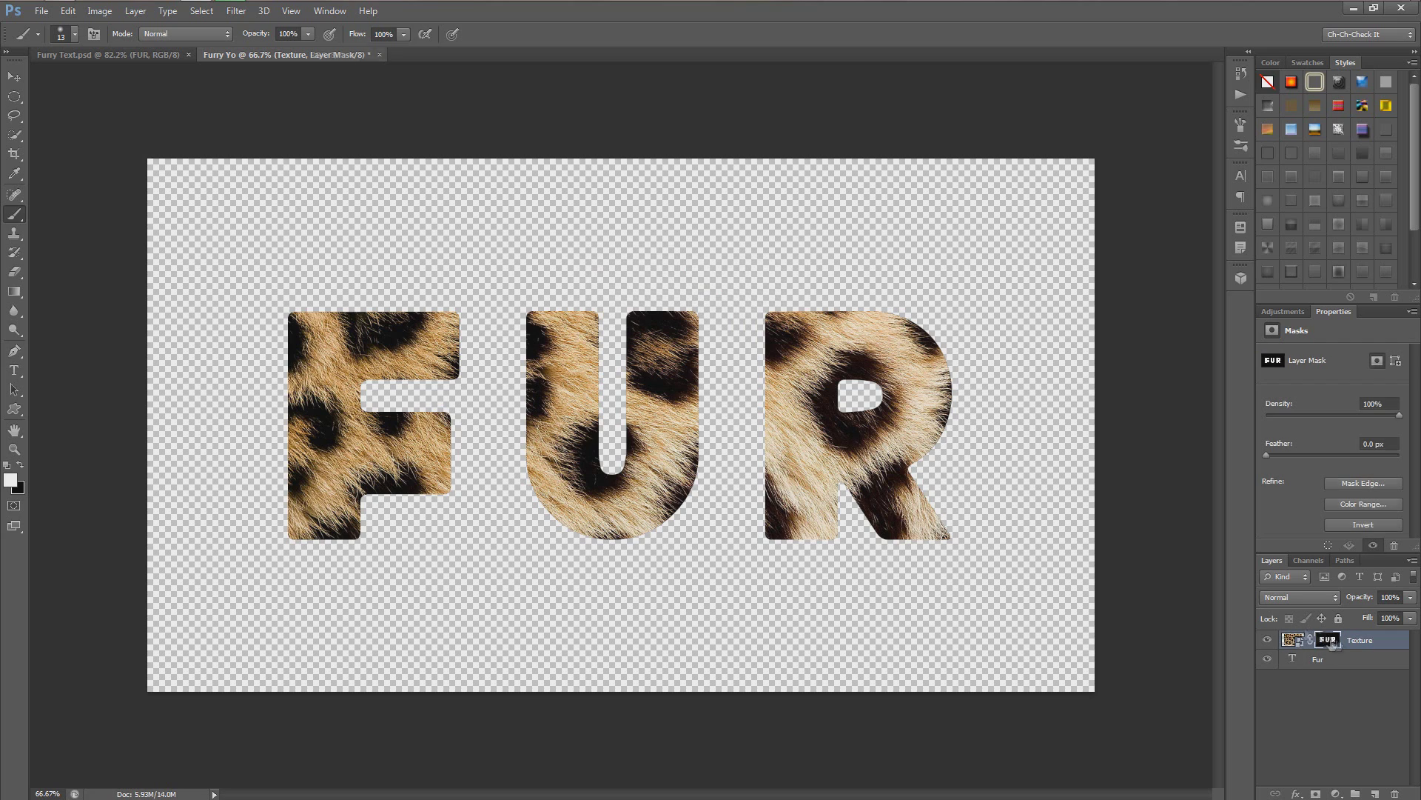
pyautogui.moveTo(556, 317)
pyautogui.mouseDown()
pyautogui.moveTo(557, 290)
pyautogui.moveTo(837, 298)
pyautogui.mouseUp()
pyautogui.moveTo(947, 418)
pyautogui.mouseDown()
pyautogui.moveTo(992, 381)
pyautogui.moveTo(978, 352)
pyautogui.mouseUp()
pyautogui.moveTo(881, 396); pyautogui.dragTo(863, 407)
pyautogui.moveTo(848, 549)
pyautogui.mouseDown()
pyautogui.moveTo(953, 526)
pyautogui.moveTo(772, 549)
pyautogui.moveTo(696, 481)
pyautogui.mouseUp()
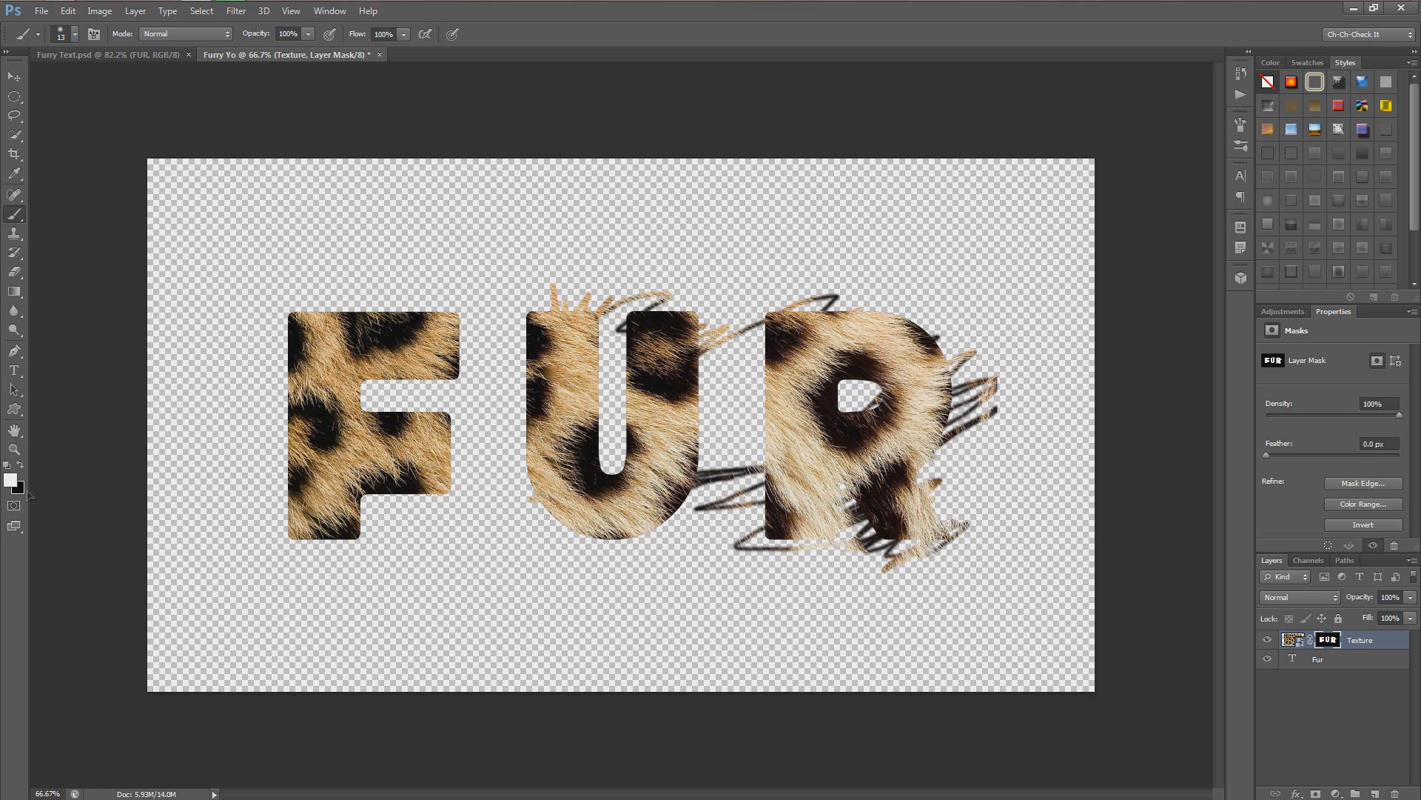
# Paint black strokes on the mask across the lower U and R, and revert the history to the Add Layer Mask state.
pyautogui.click(20, 464)
pyautogui.moveTo(533, 505)
pyautogui.mouseDown()
pyautogui.moveTo(629, 514)
pyautogui.moveTo(796, 467)
pyautogui.moveTo(930, 460)
pyautogui.moveTo(900, 519)
pyautogui.moveTo(918, 522)
pyautogui.moveTo(875, 569)
pyautogui.moveTo(903, 567)
pyautogui.mouseUp()
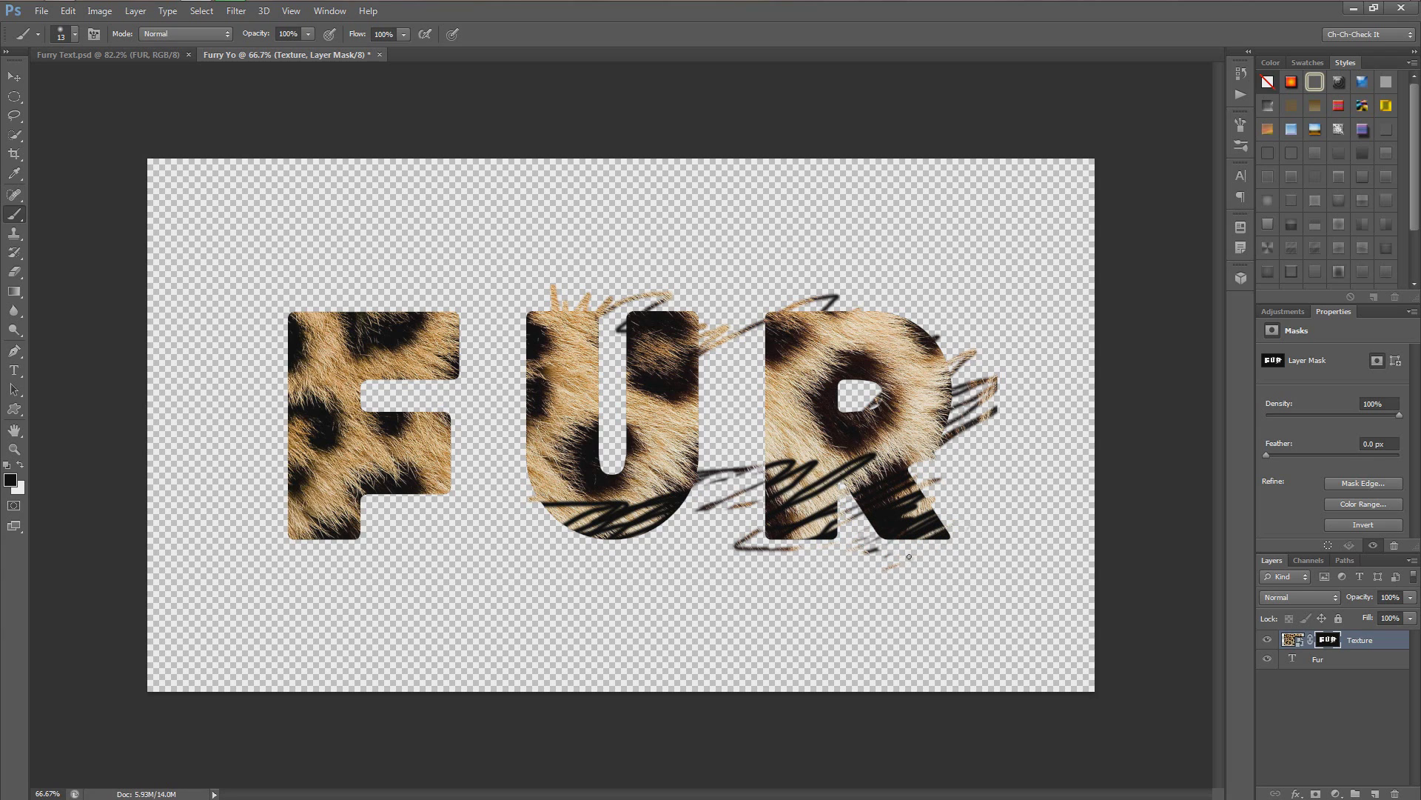
pyautogui.click(21, 465)
pyautogui.click(1241, 73)
pyautogui.click(1136, 271)
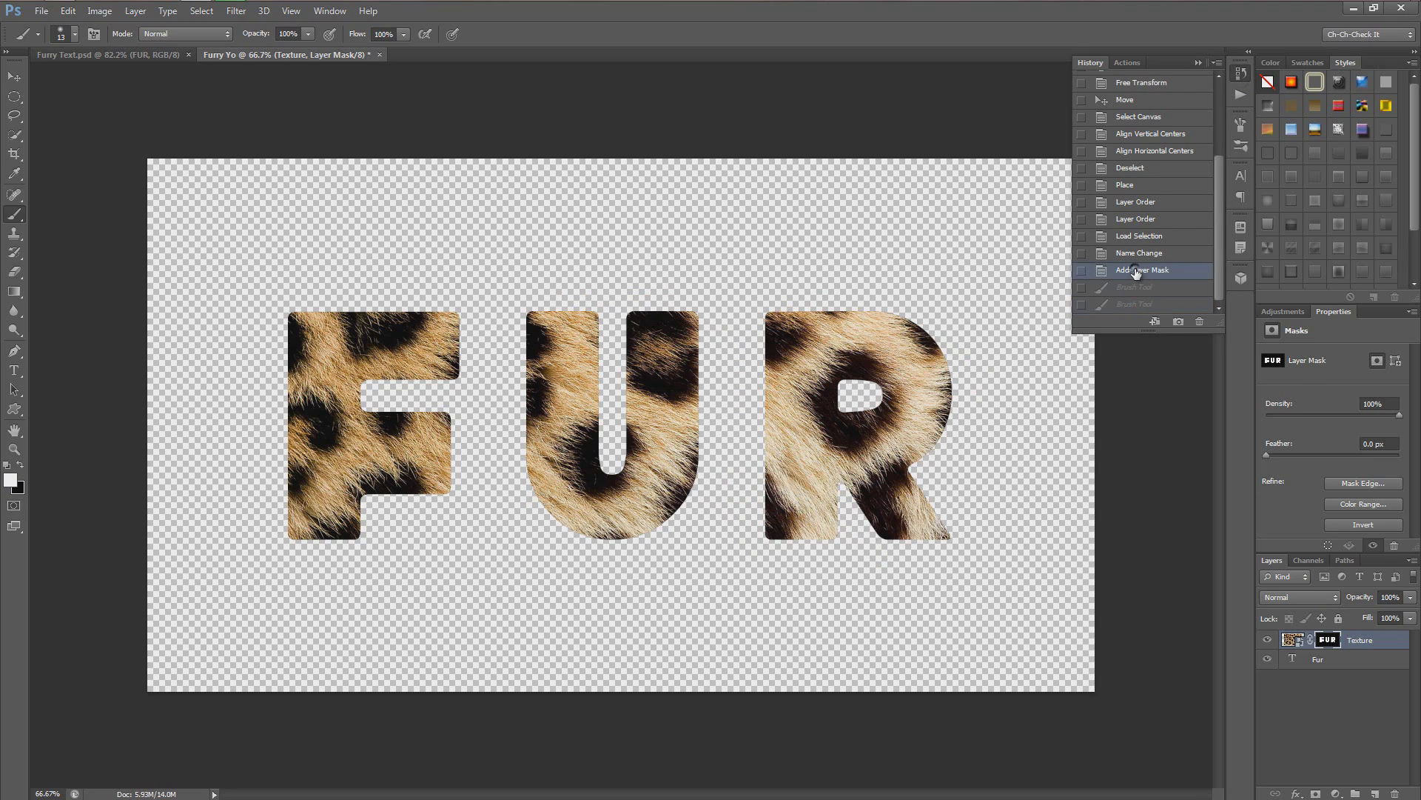
pyautogui.click(1241, 75)
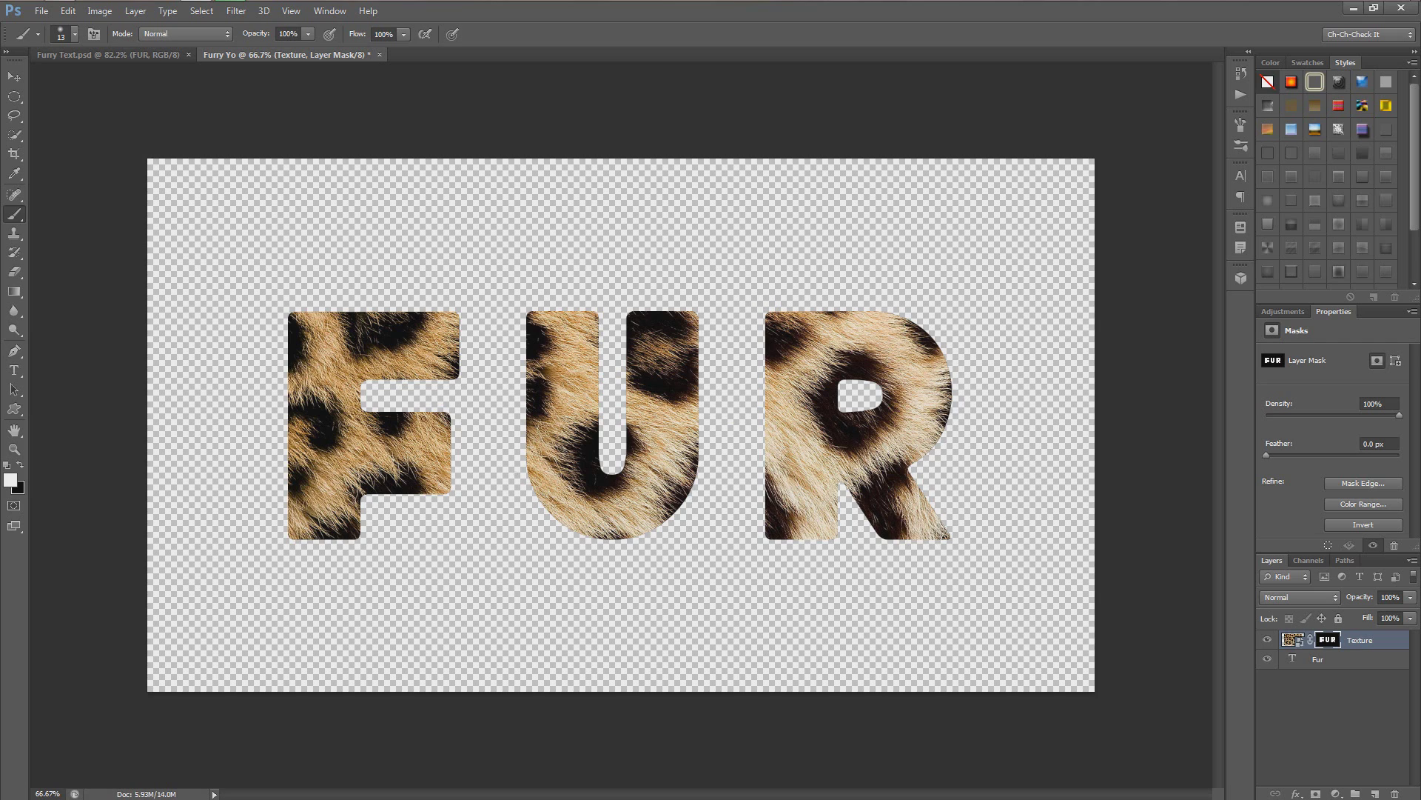
# Append the DP Brushes set, pick its 461 px twig-shaped brush, and undo a test stroke across the lettering.
pyautogui.rightClick(728, 356)
pyautogui.click(915, 370)
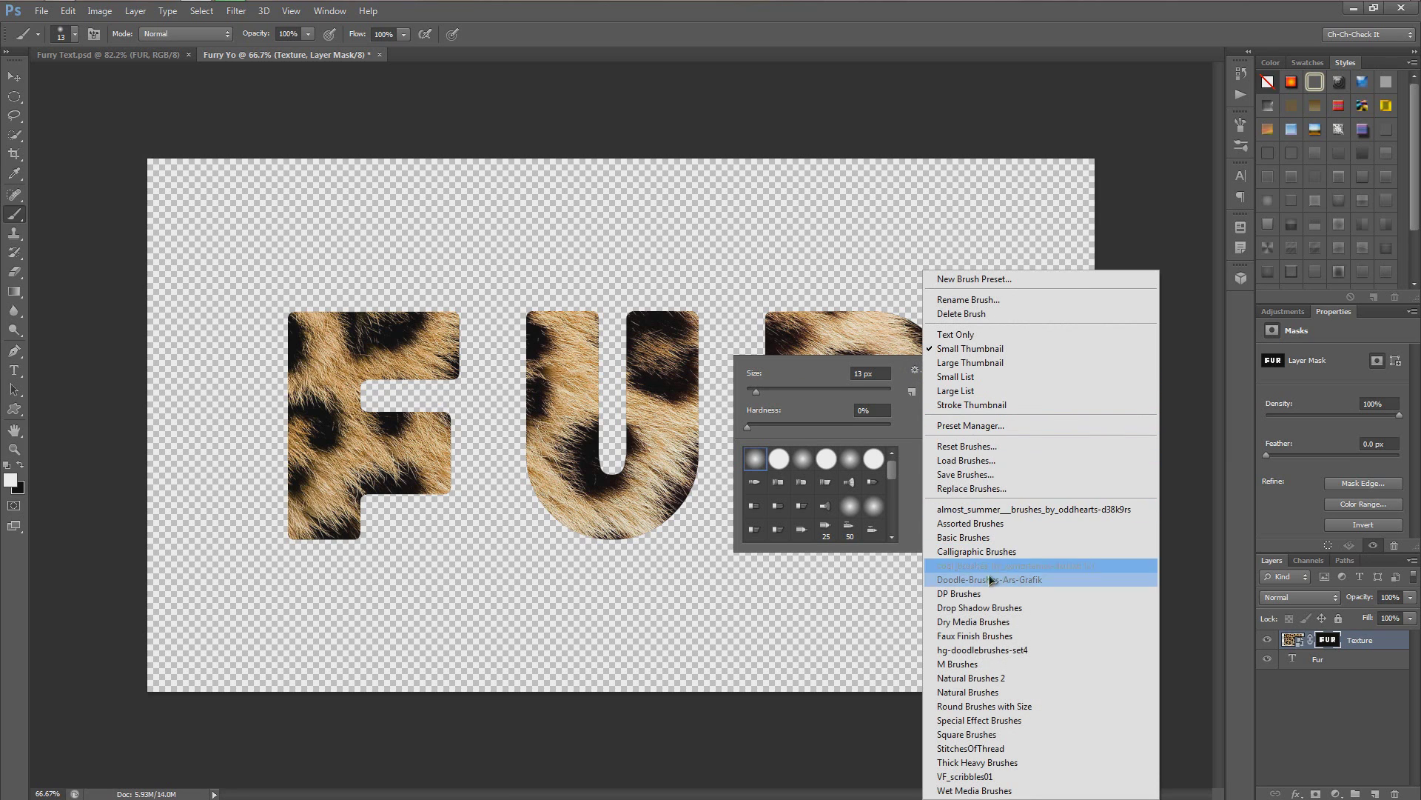
pyautogui.click(969, 594)
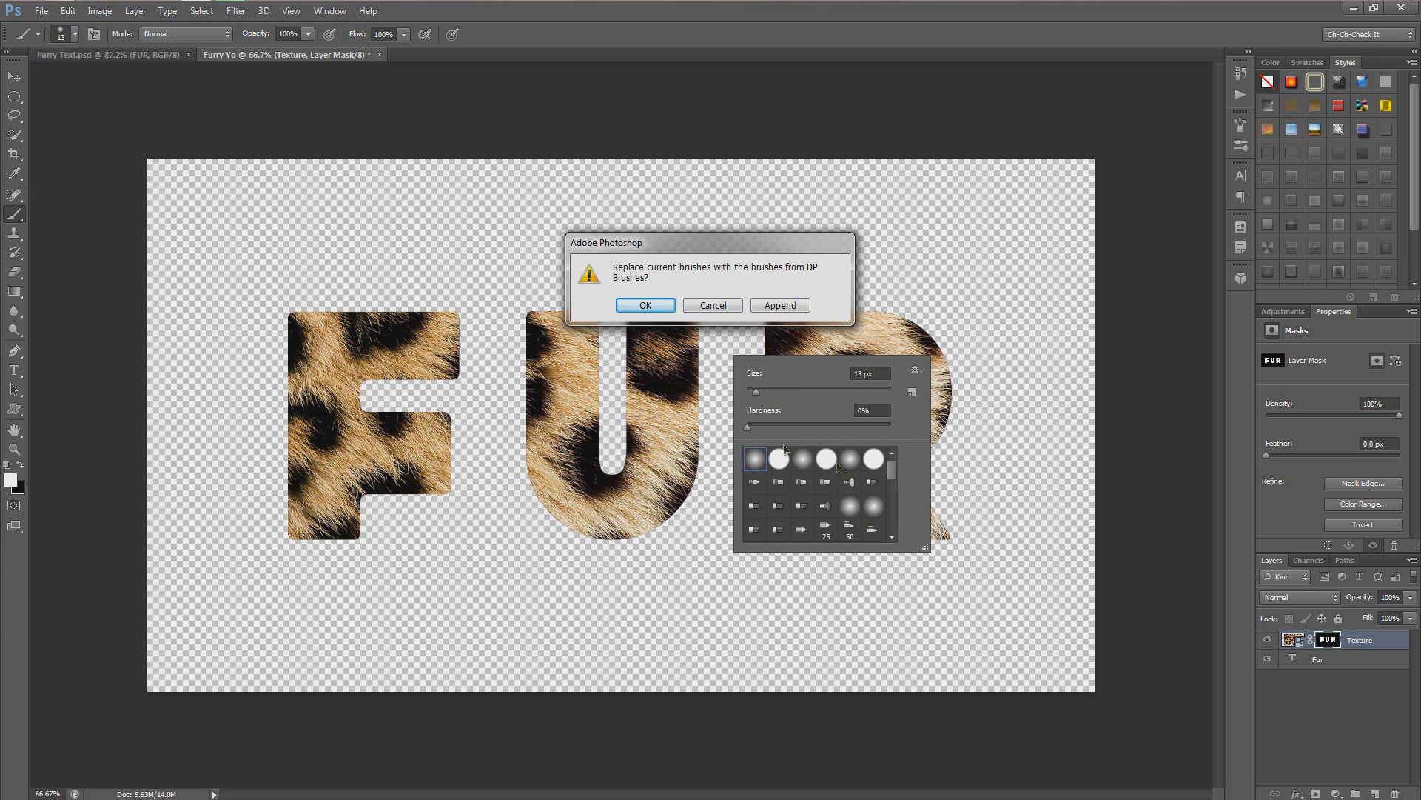
pyautogui.click(771, 306)
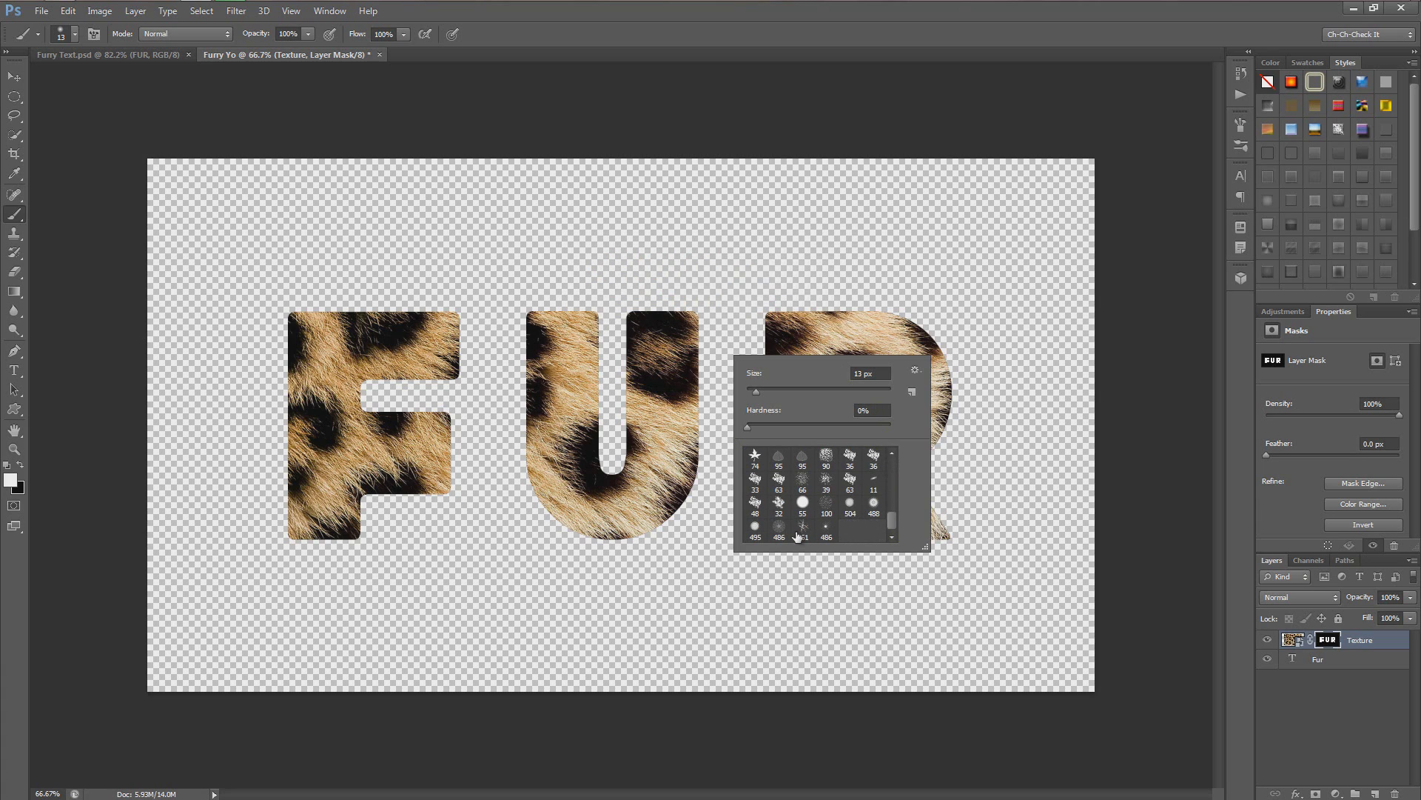
pyautogui.click(804, 531)
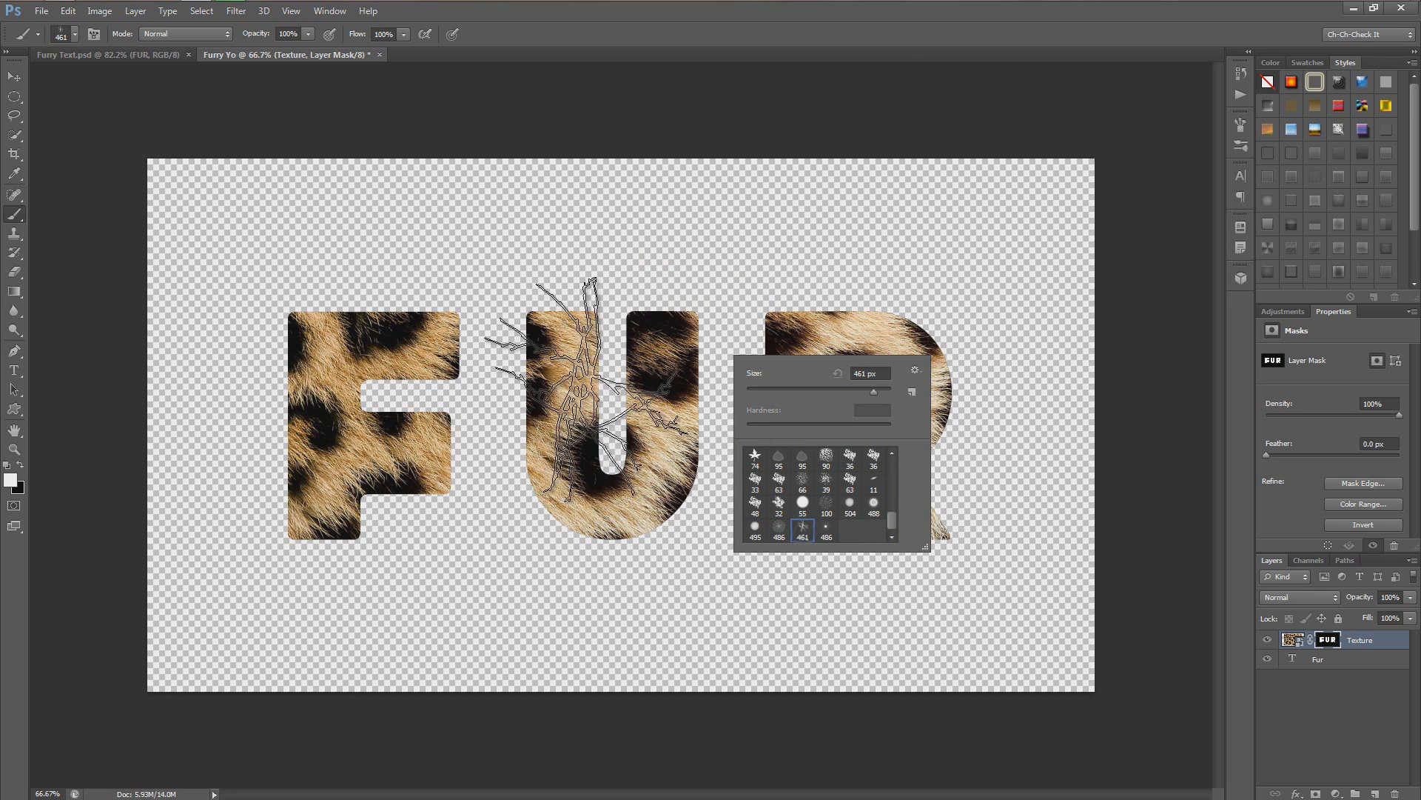
pyautogui.moveTo(612, 337)
pyautogui.mouseDown()
pyautogui.moveTo(459, 355)
pyautogui.moveTo(851, 414)
pyautogui.moveTo(533, 436)
pyautogui.moveTo(714, 399)
pyautogui.mouseUp()
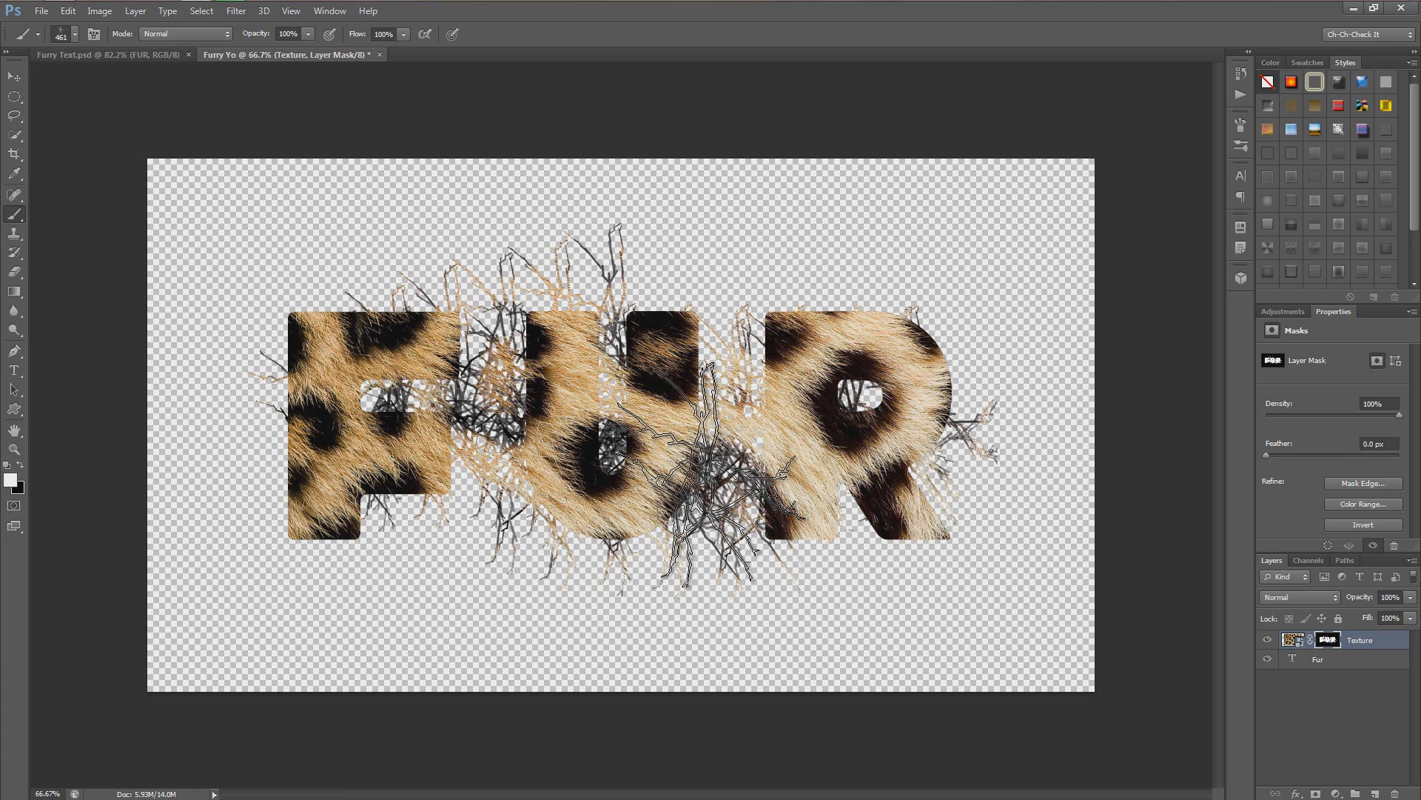
pyautogui.hotkey('ctrl', 'z')
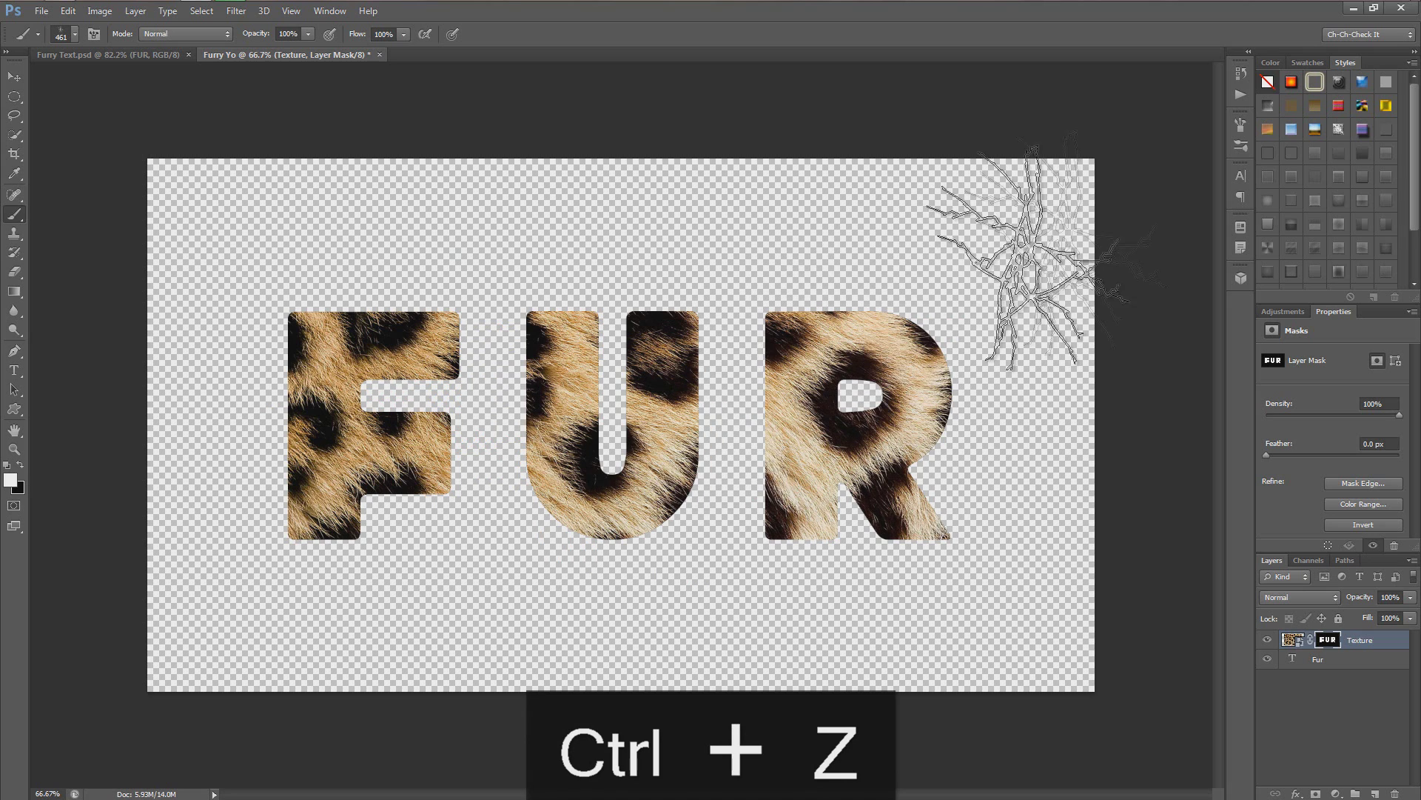
# Set the twig-shaped brush tip to size 40 px and spacing 22%, undoing a test stroke along the R's upper edge.
pyautogui.click(1239, 127)
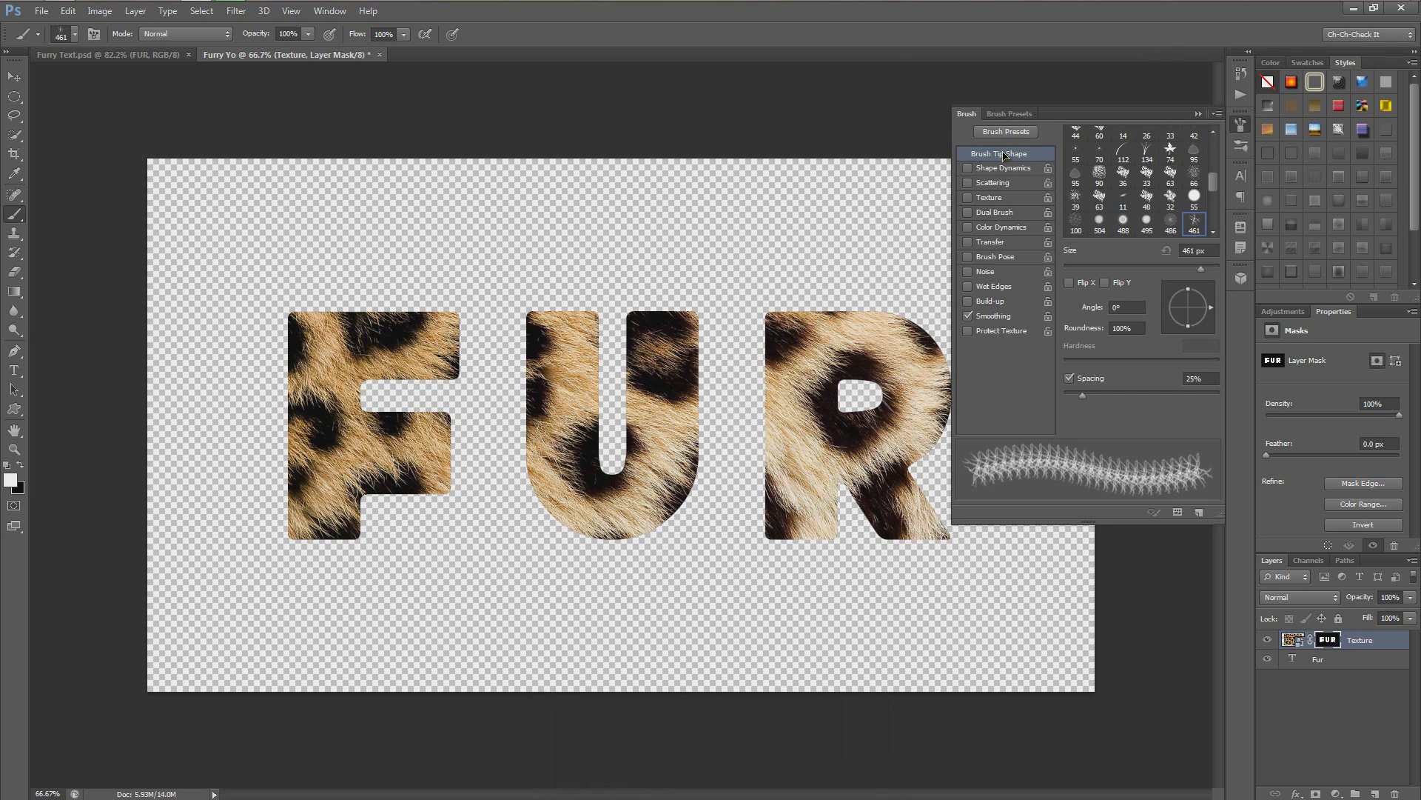
pyautogui.moveTo(1201, 268); pyautogui.dragTo(1094, 274)
pyautogui.moveTo(801, 311)
pyautogui.mouseDown()
pyautogui.moveTo(870, 313)
pyautogui.moveTo(774, 305)
pyautogui.mouseUp()
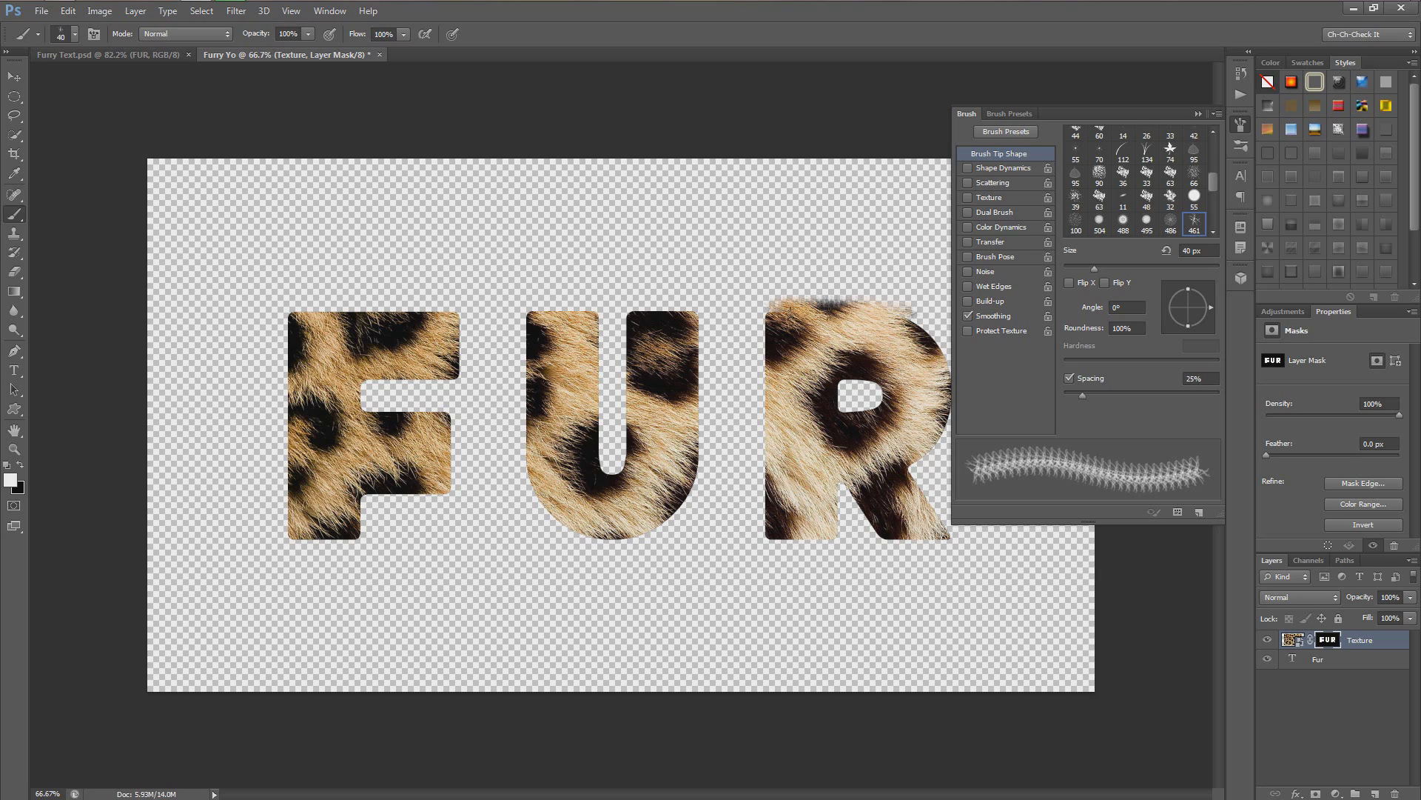
pyautogui.hotkey('ctrl', 'z')
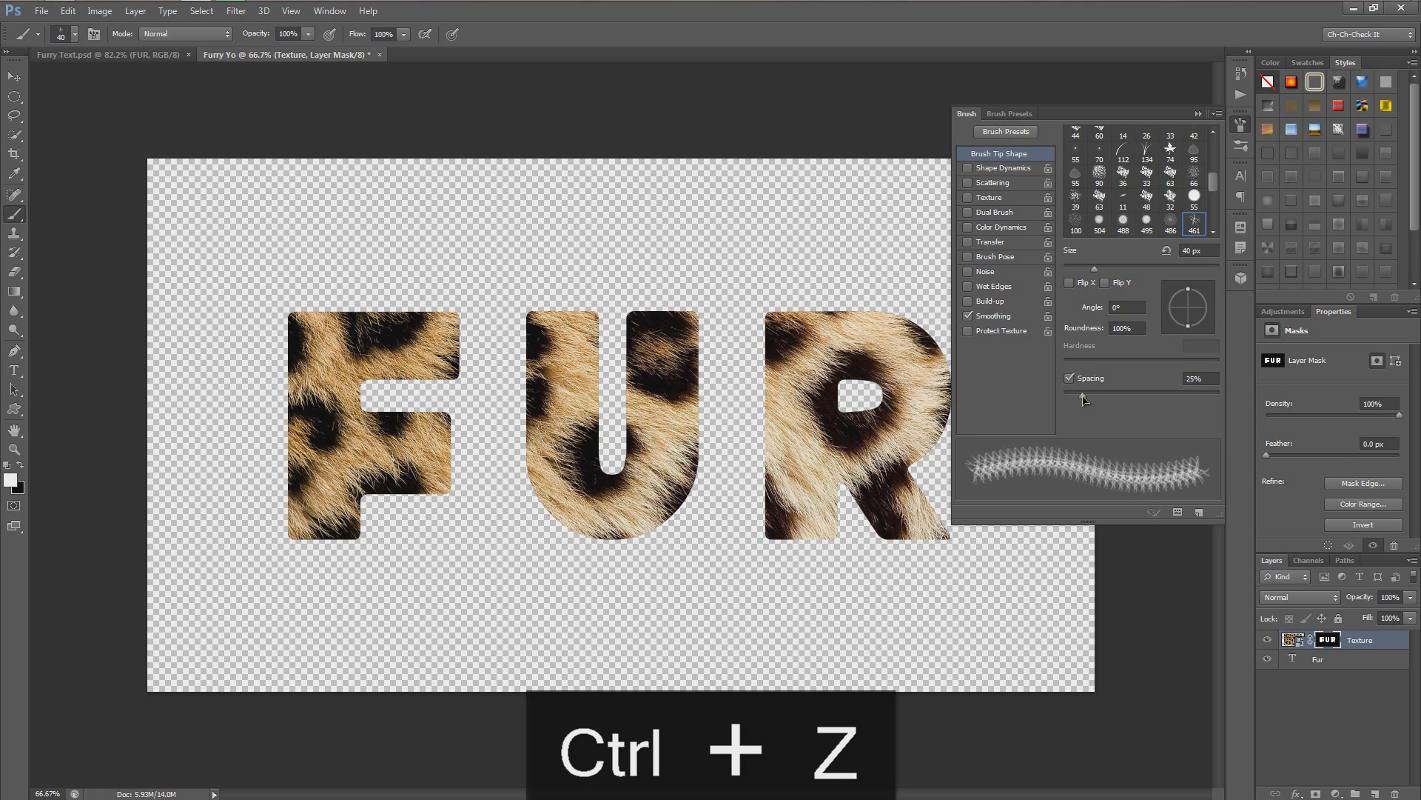
pyautogui.moveTo(1083, 400); pyautogui.dragTo(1080, 397)
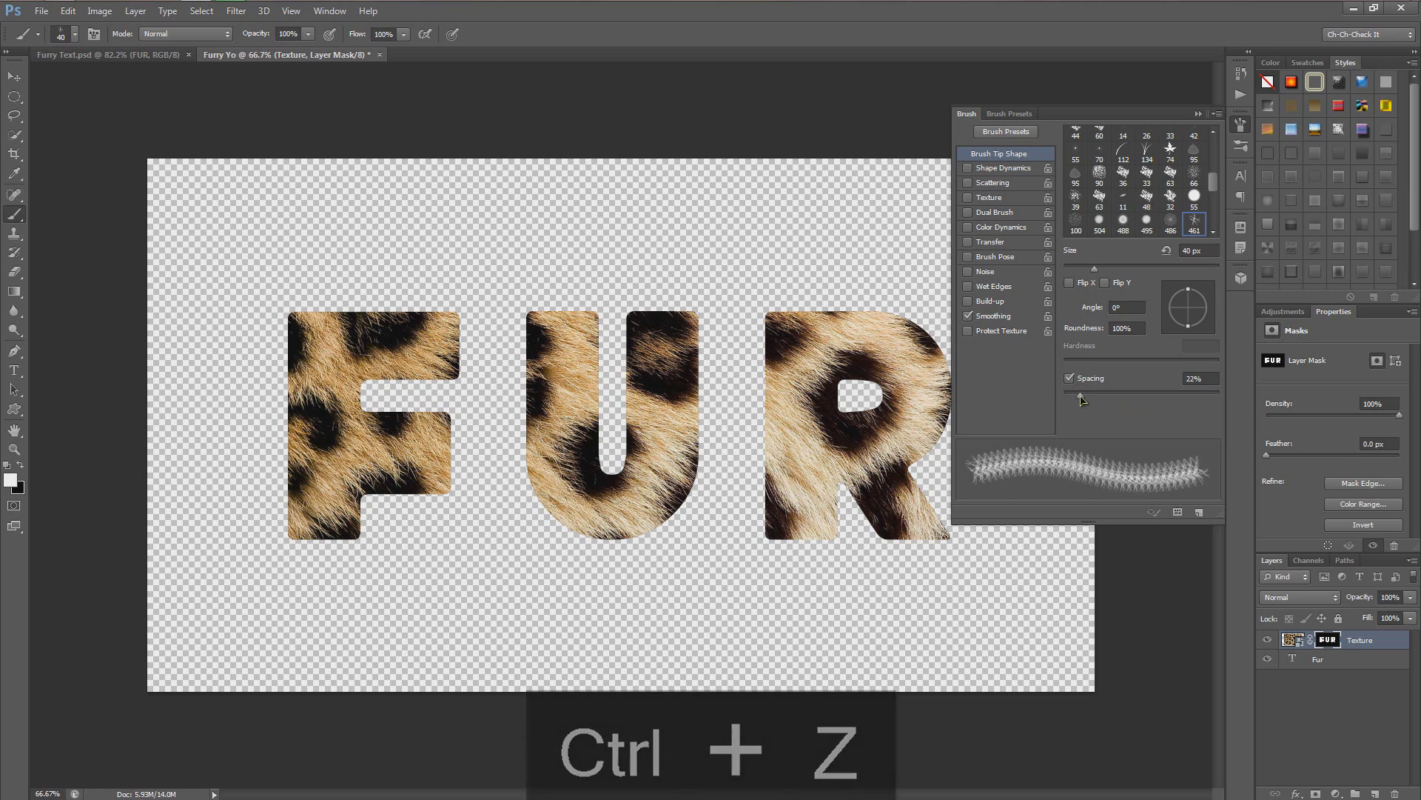
# Enable Shape Dynamics for the brush with minimum diameter 0%, angle jitter 60%, roundness jitter 100% and roundness control set to Rotation.
pyautogui.click(995, 169)
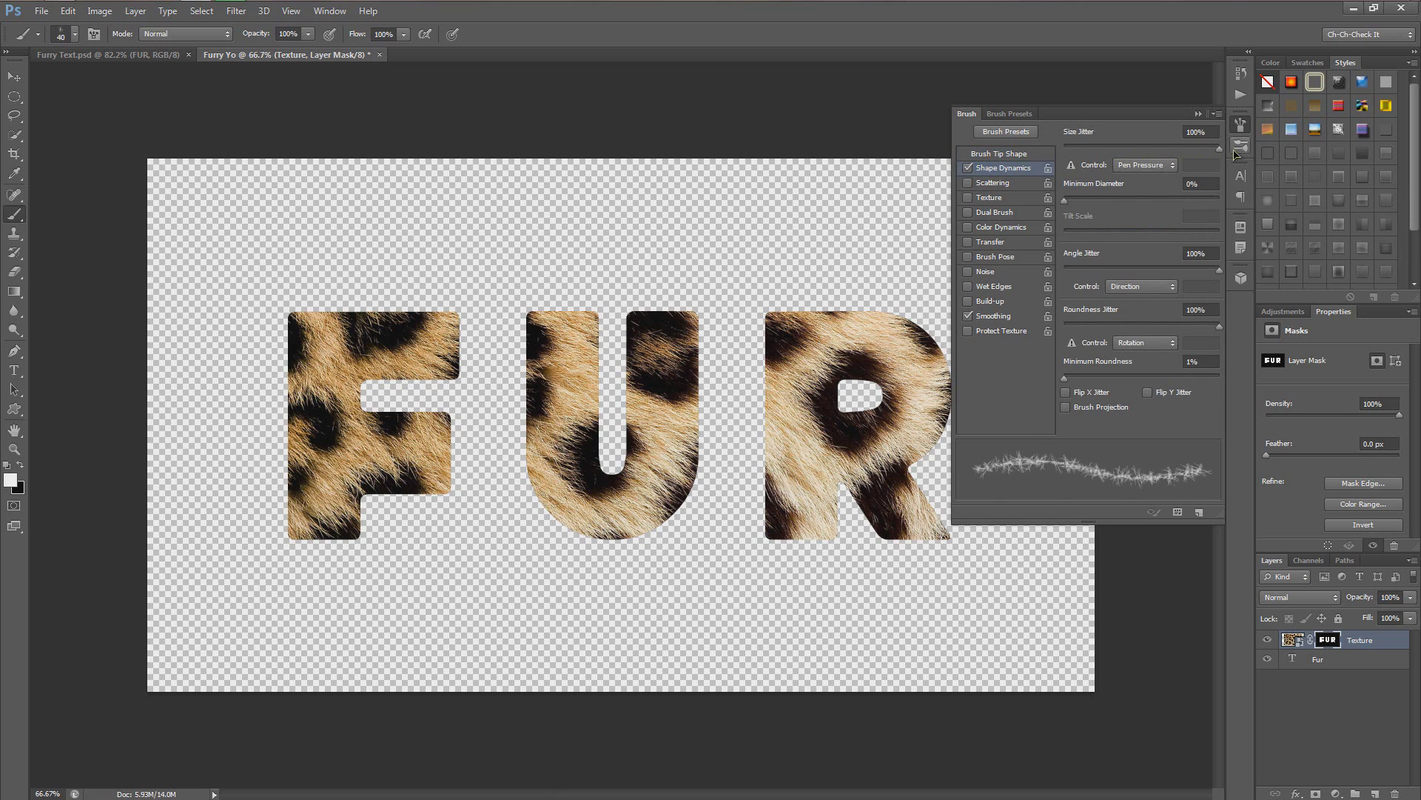
pyautogui.moveTo(1078, 200); pyautogui.dragTo(1041, 205)
pyautogui.moveTo(1125, 269)
pyautogui.mouseDown()
pyautogui.moveTo(1182, 268)
pyautogui.moveTo(1163, 276)
pyautogui.mouseUp()
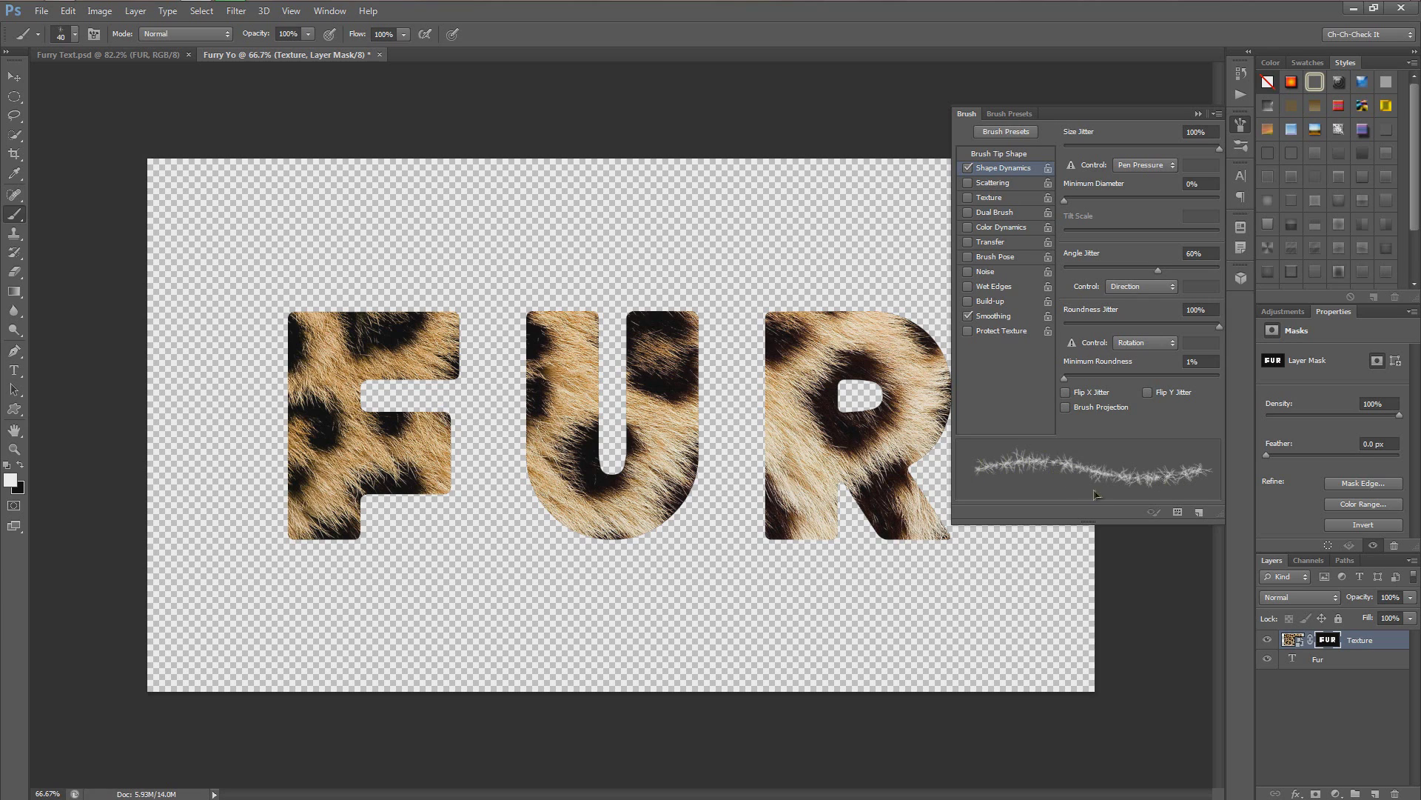
pyautogui.moveTo(1217, 326)
pyautogui.mouseDown()
pyautogui.moveTo(1061, 326)
pyautogui.moveTo(1246, 330)
pyautogui.mouseUp()
pyautogui.click(1133, 287)
pyautogui.click(1136, 287)
pyautogui.click(1130, 346)
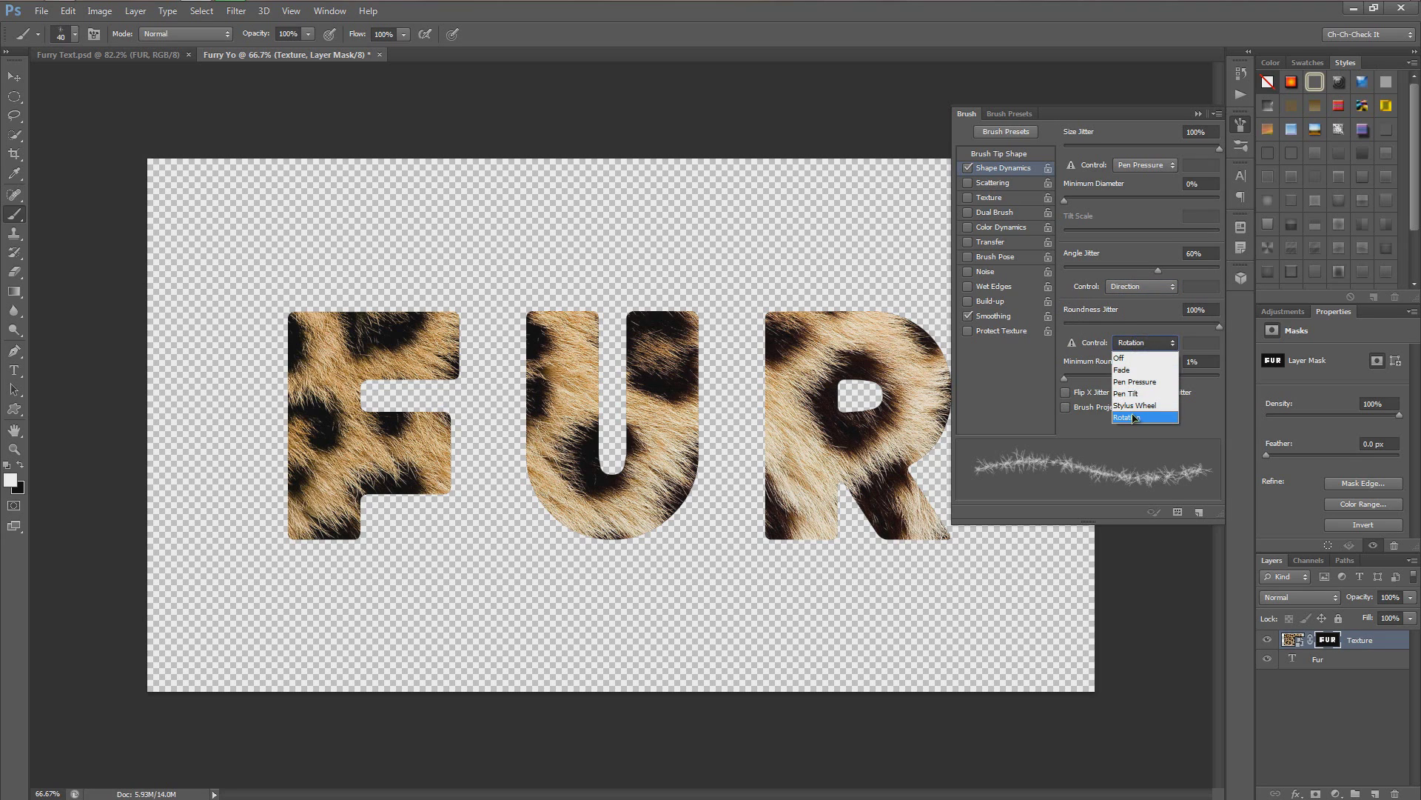
pyautogui.click(1129, 417)
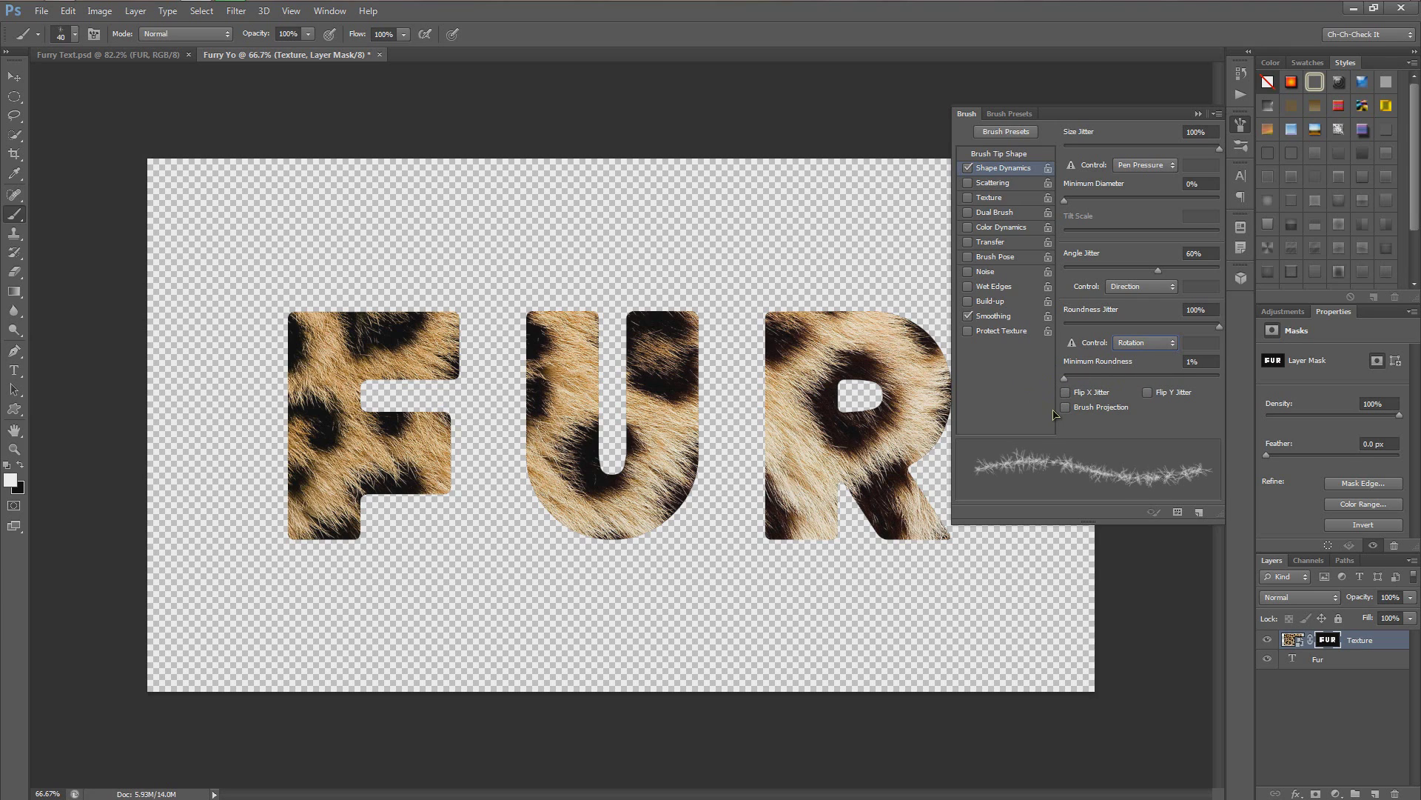
pyautogui.click(1242, 126)
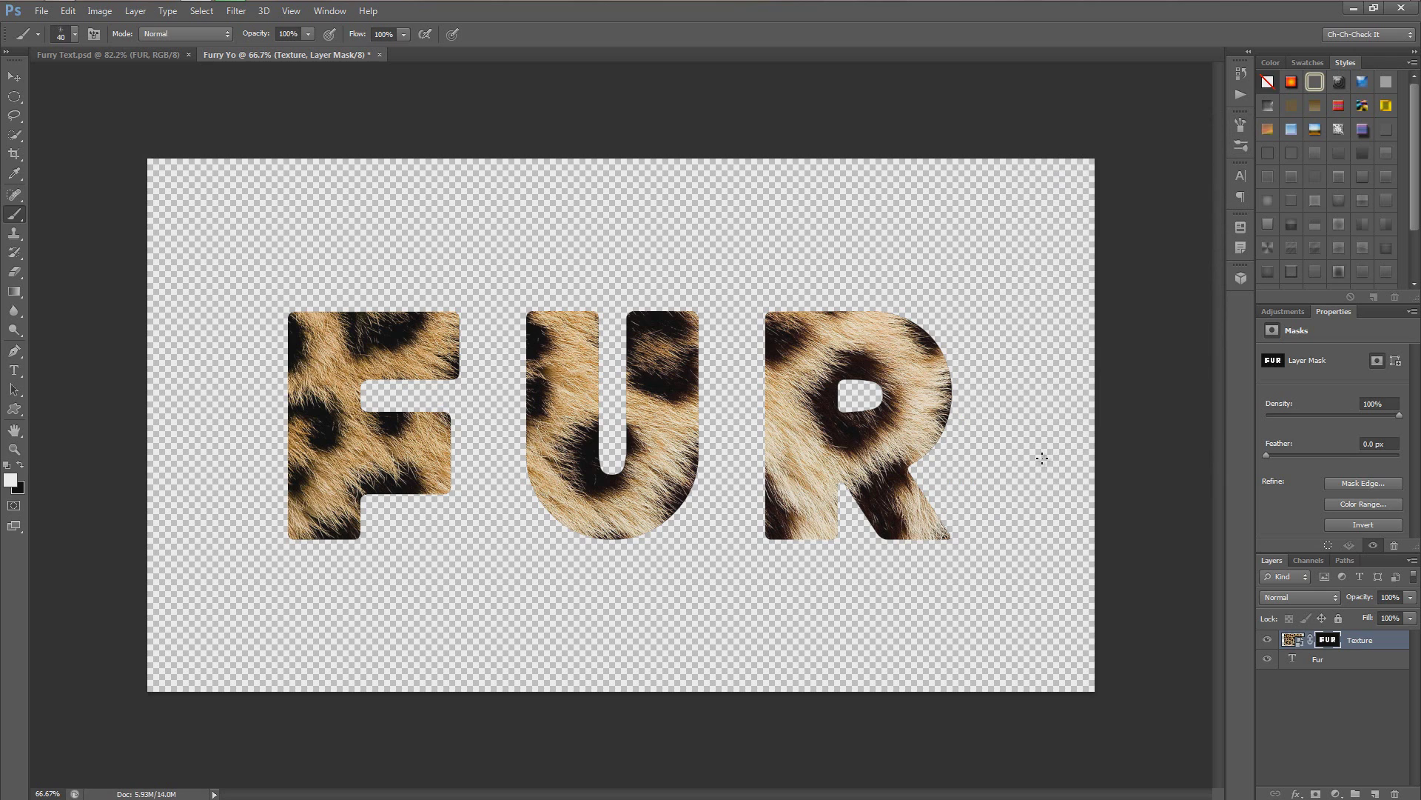
# Create a work path from the Fur text layer.
pyautogui.click(1319, 660)
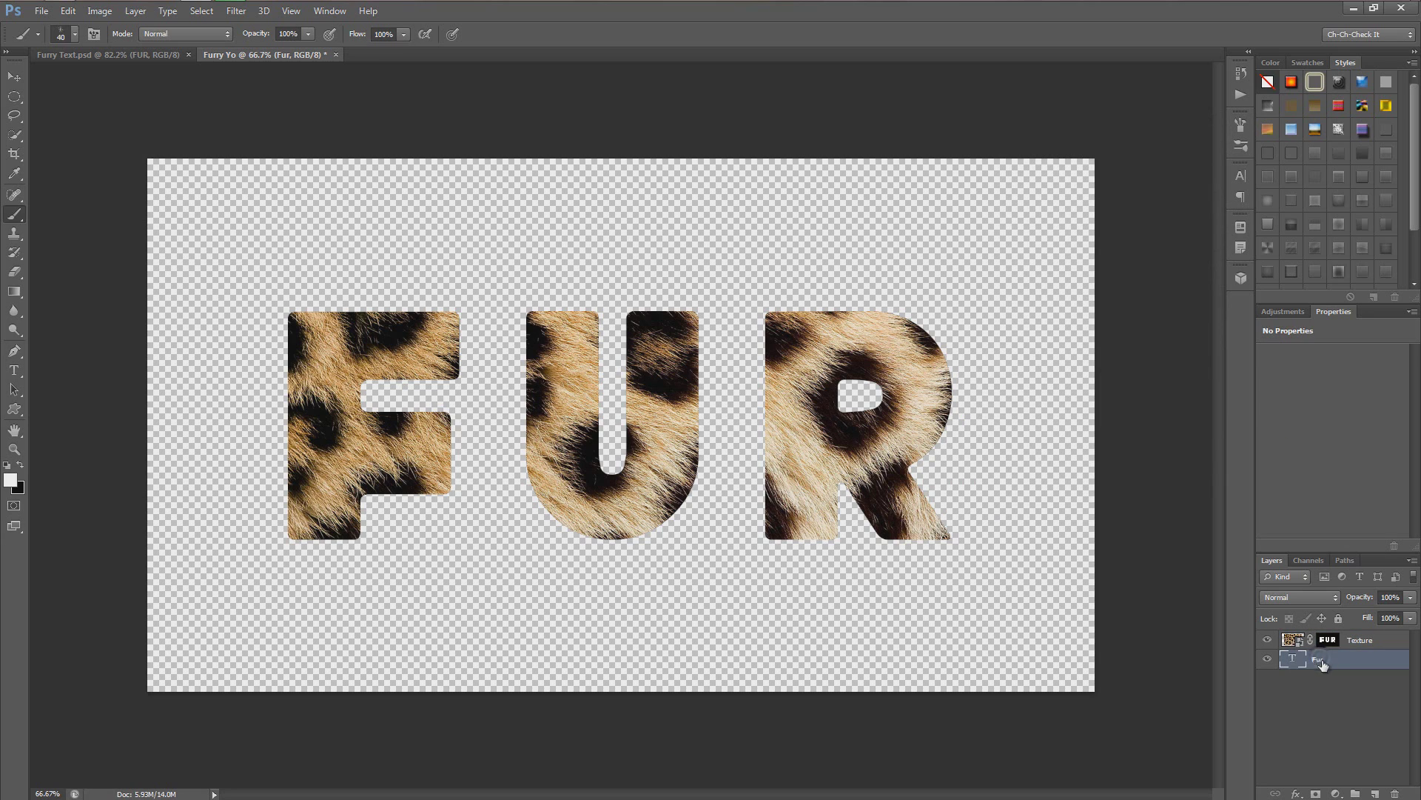
pyautogui.rightClick(1317, 661)
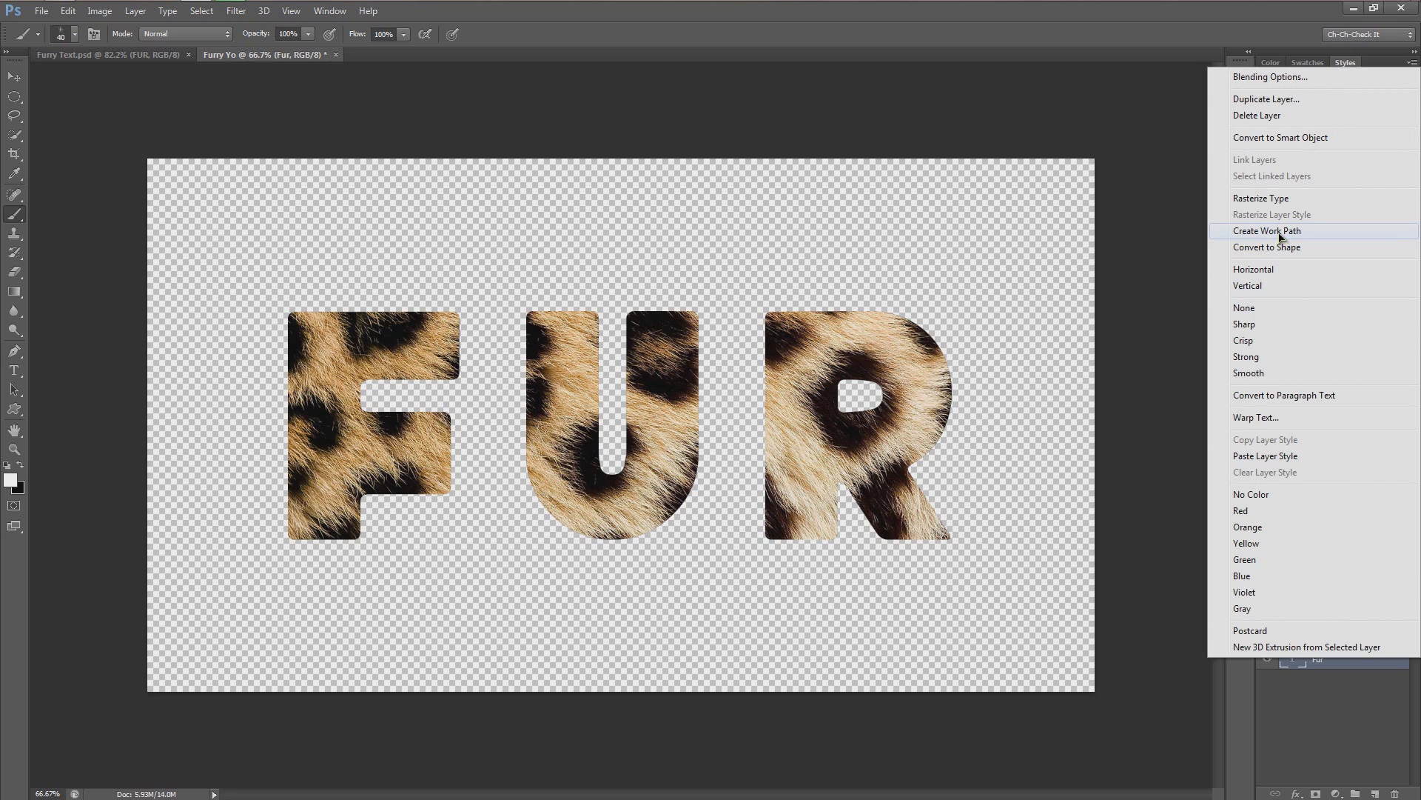
pyautogui.click(1280, 233)
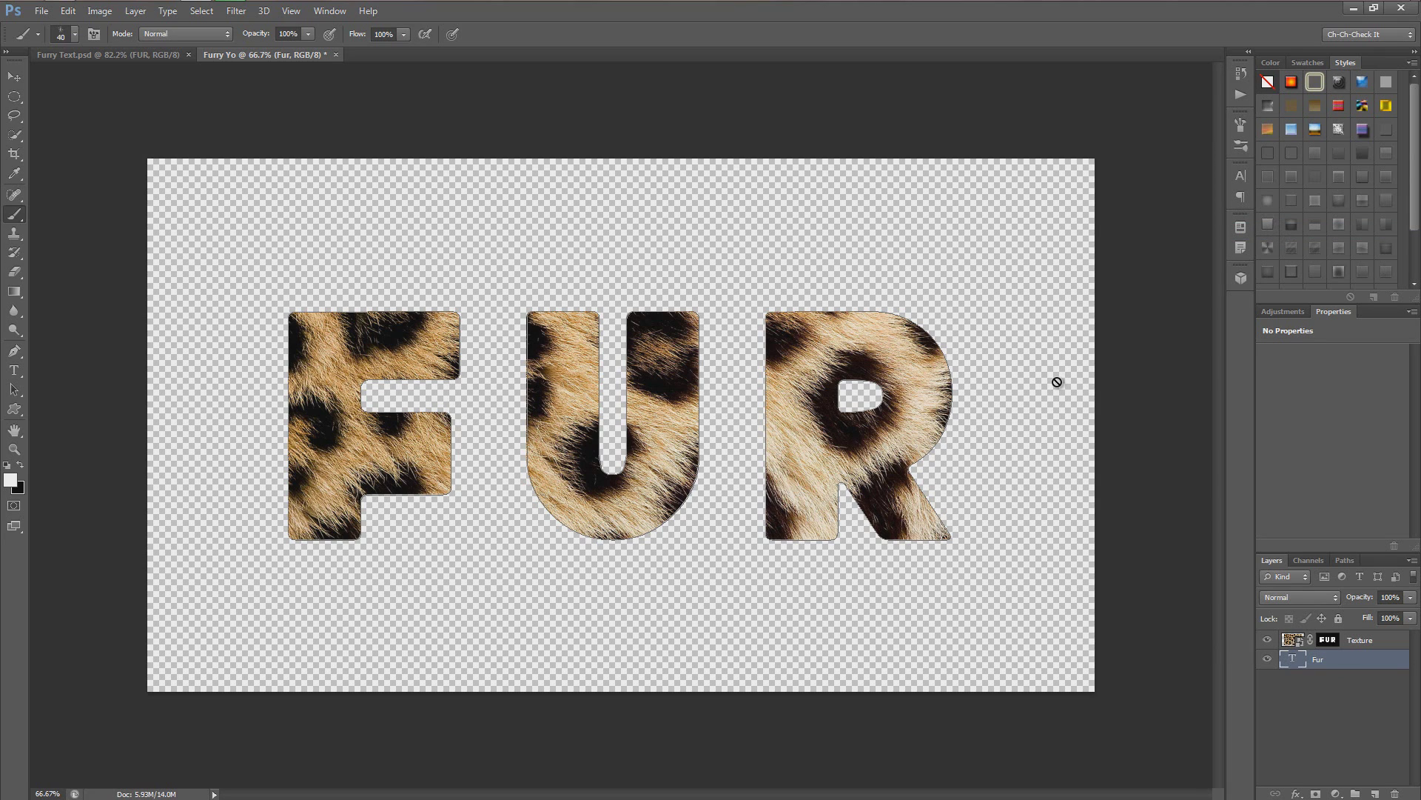
# Stroke the lettering's work path with the Brush on the Texture layer's mask.
pyautogui.press('p')
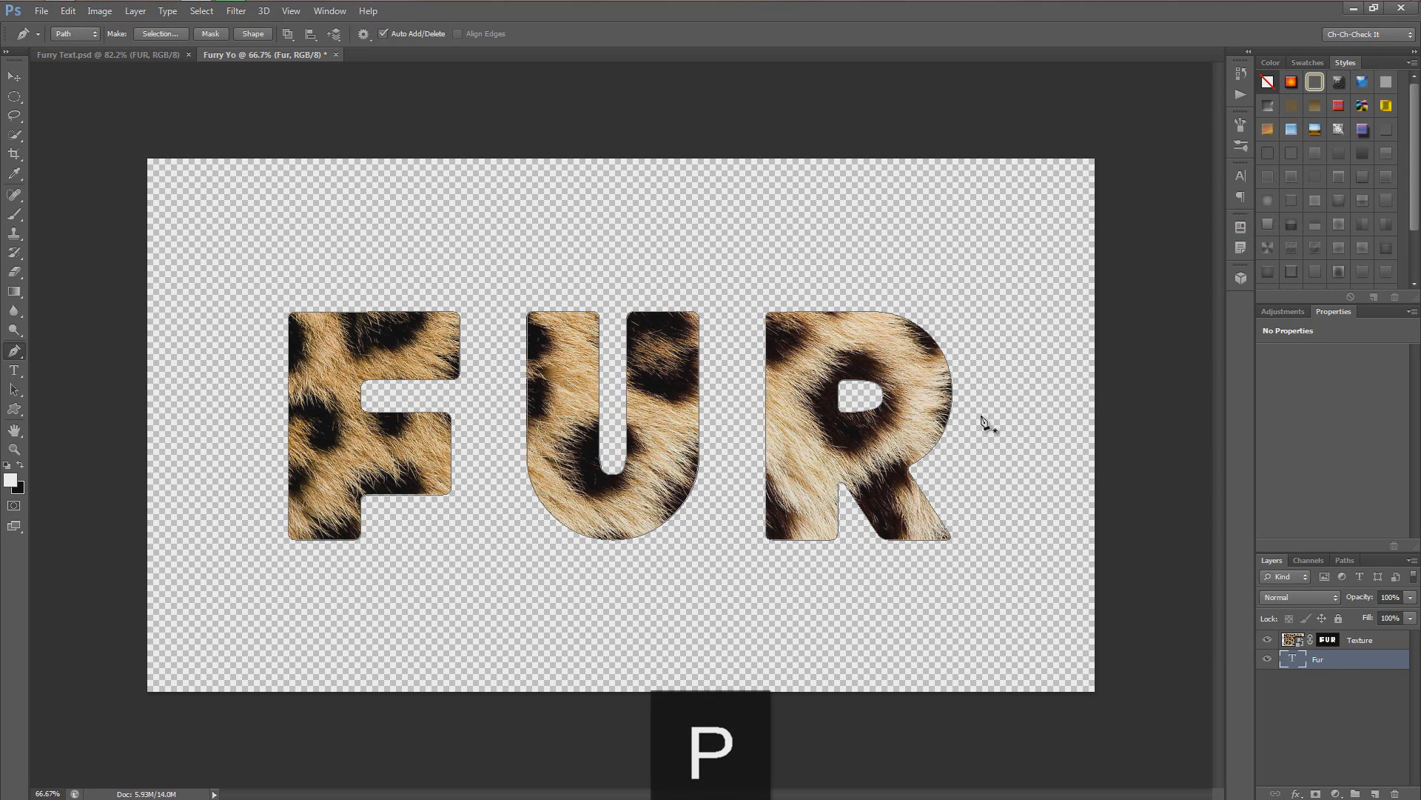
pyautogui.click(1327, 639)
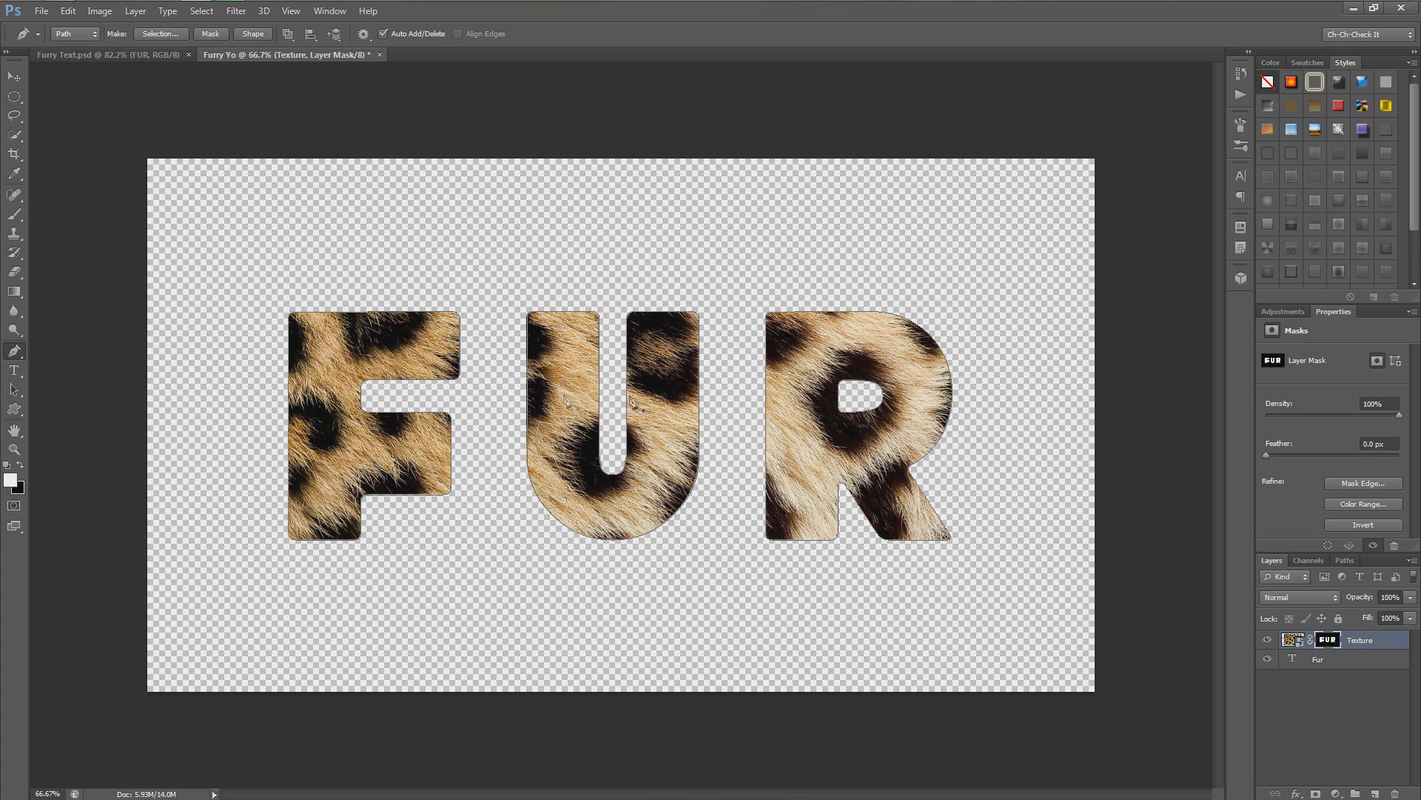
pyautogui.rightClick(796, 415)
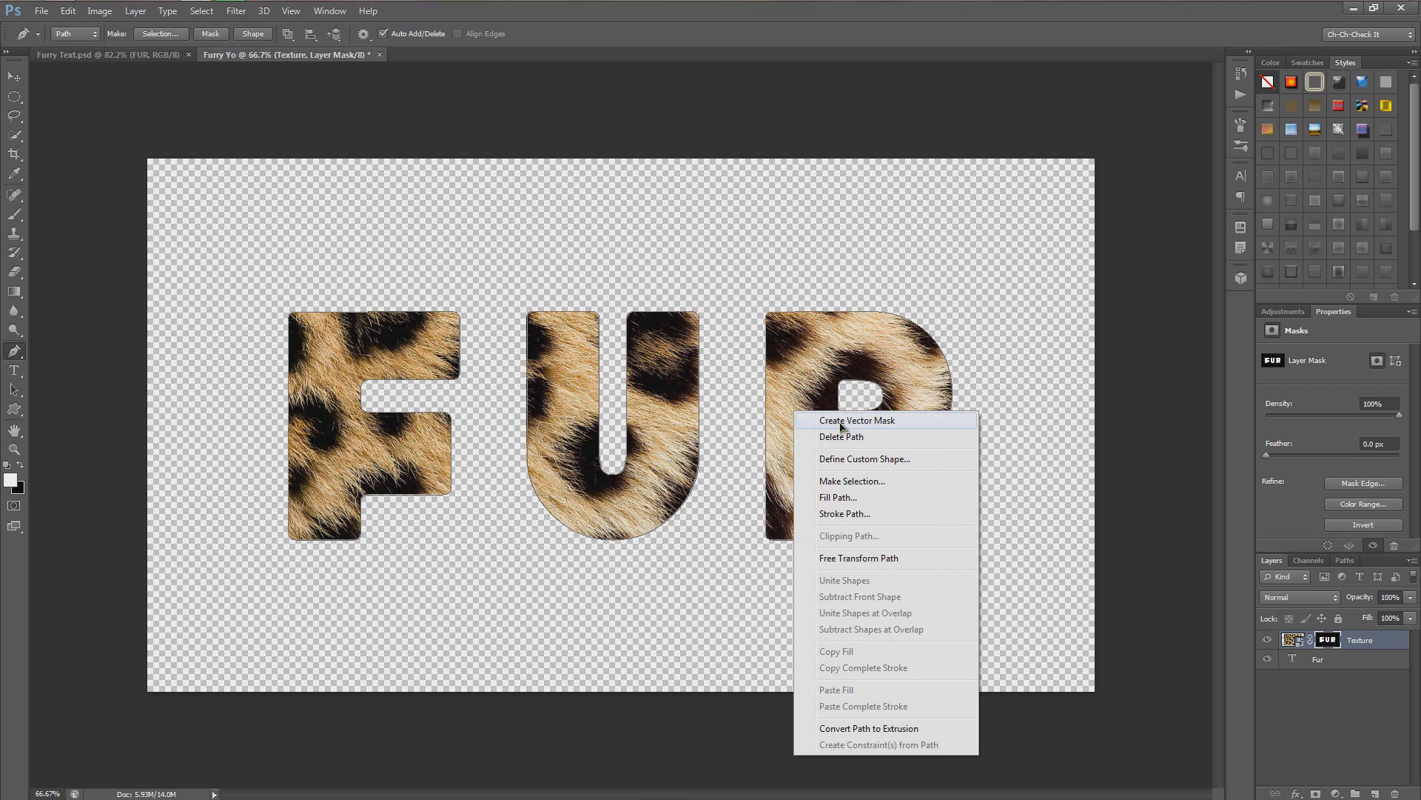
pyautogui.click(845, 514)
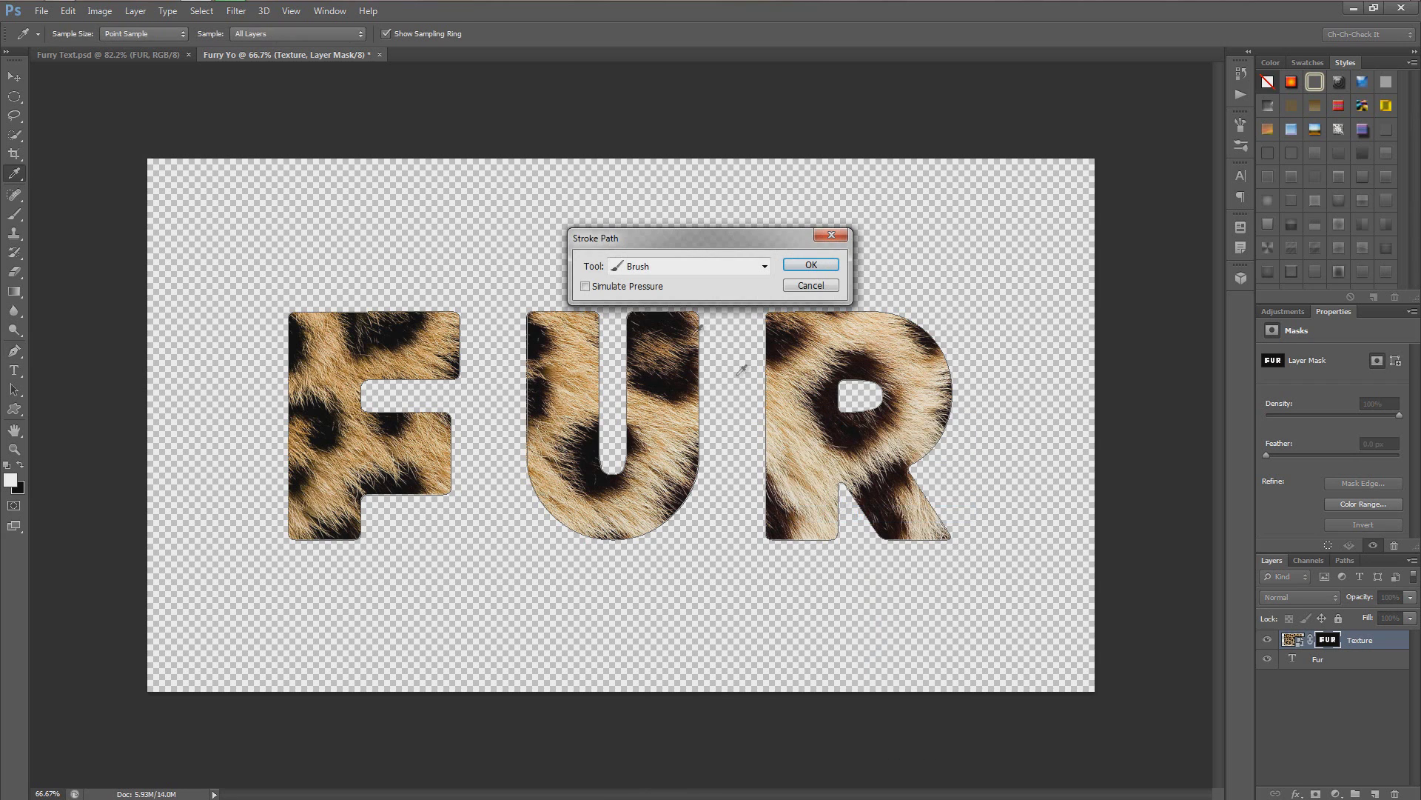
pyautogui.click(685, 268)
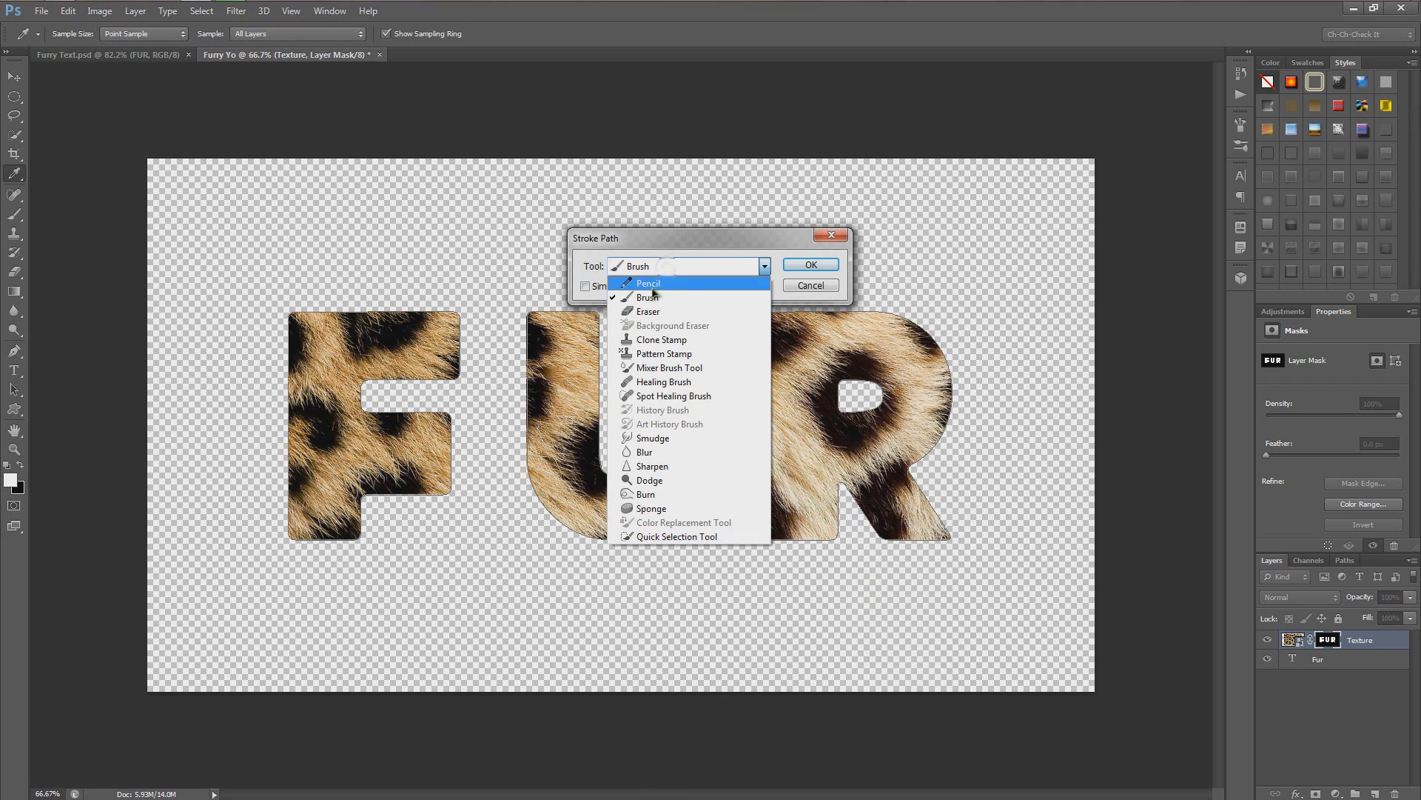
pyautogui.click(663, 265)
pyautogui.click(585, 286)
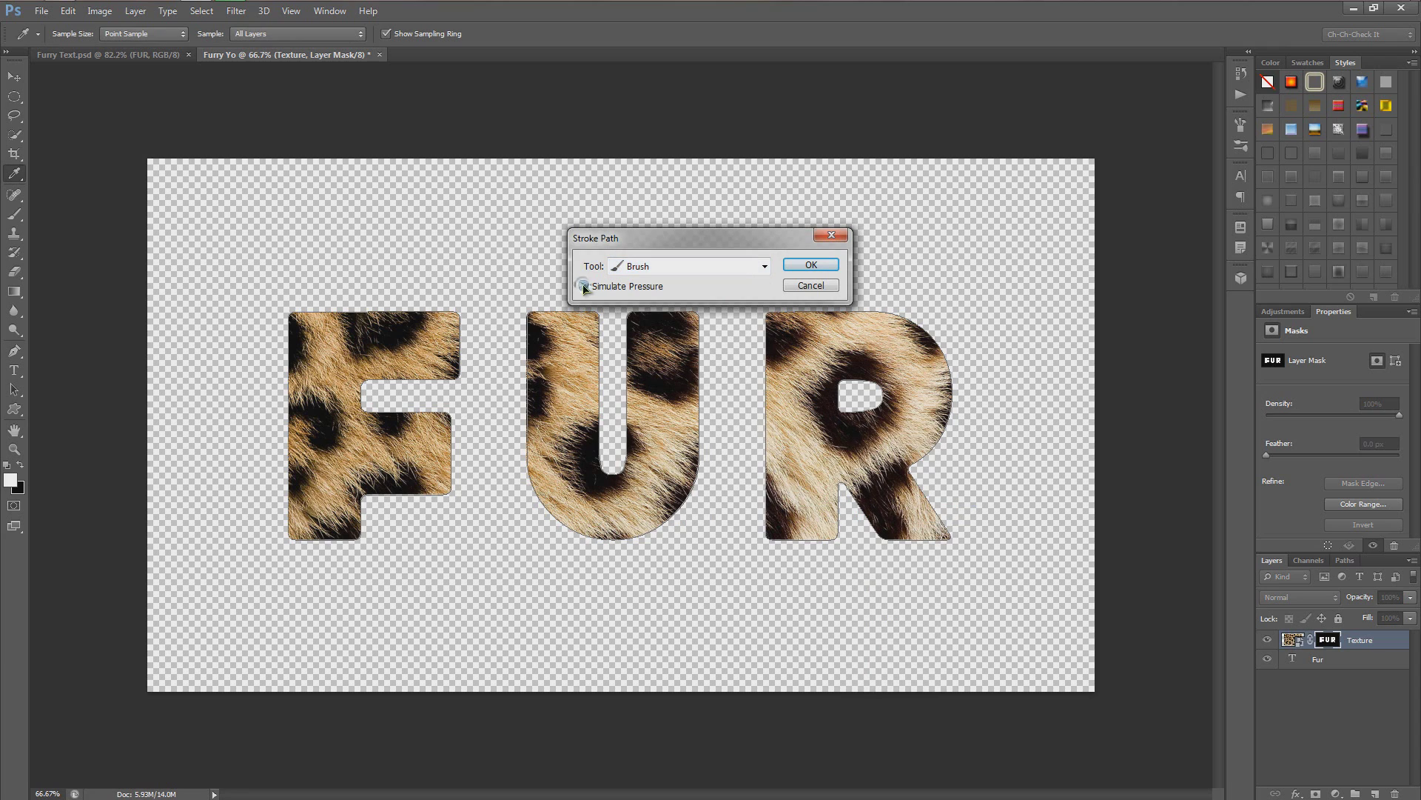
pyautogui.click(794, 266)
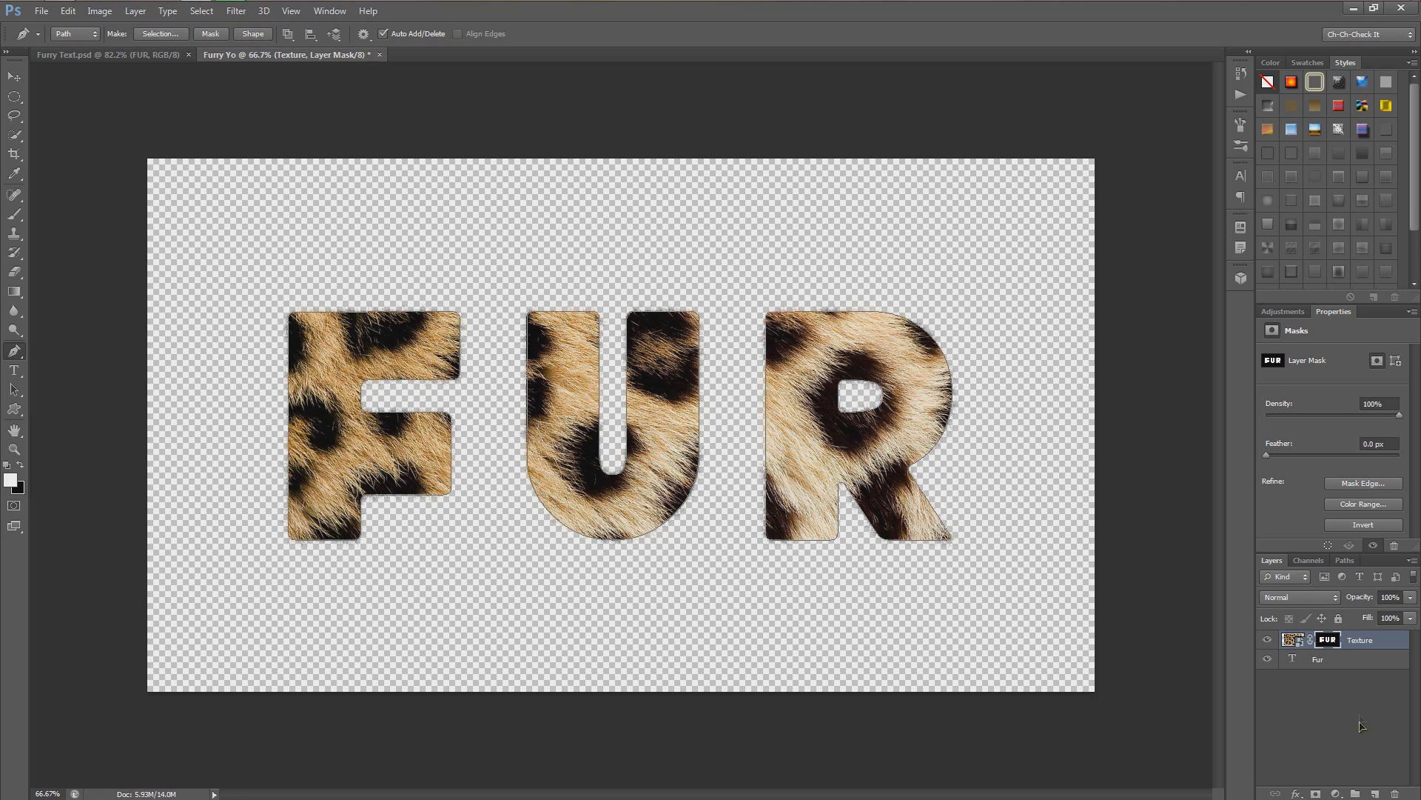
# Add a new layer beneath all the others and fill it with the near-white foreground color.
pyautogui.click(1374, 793)
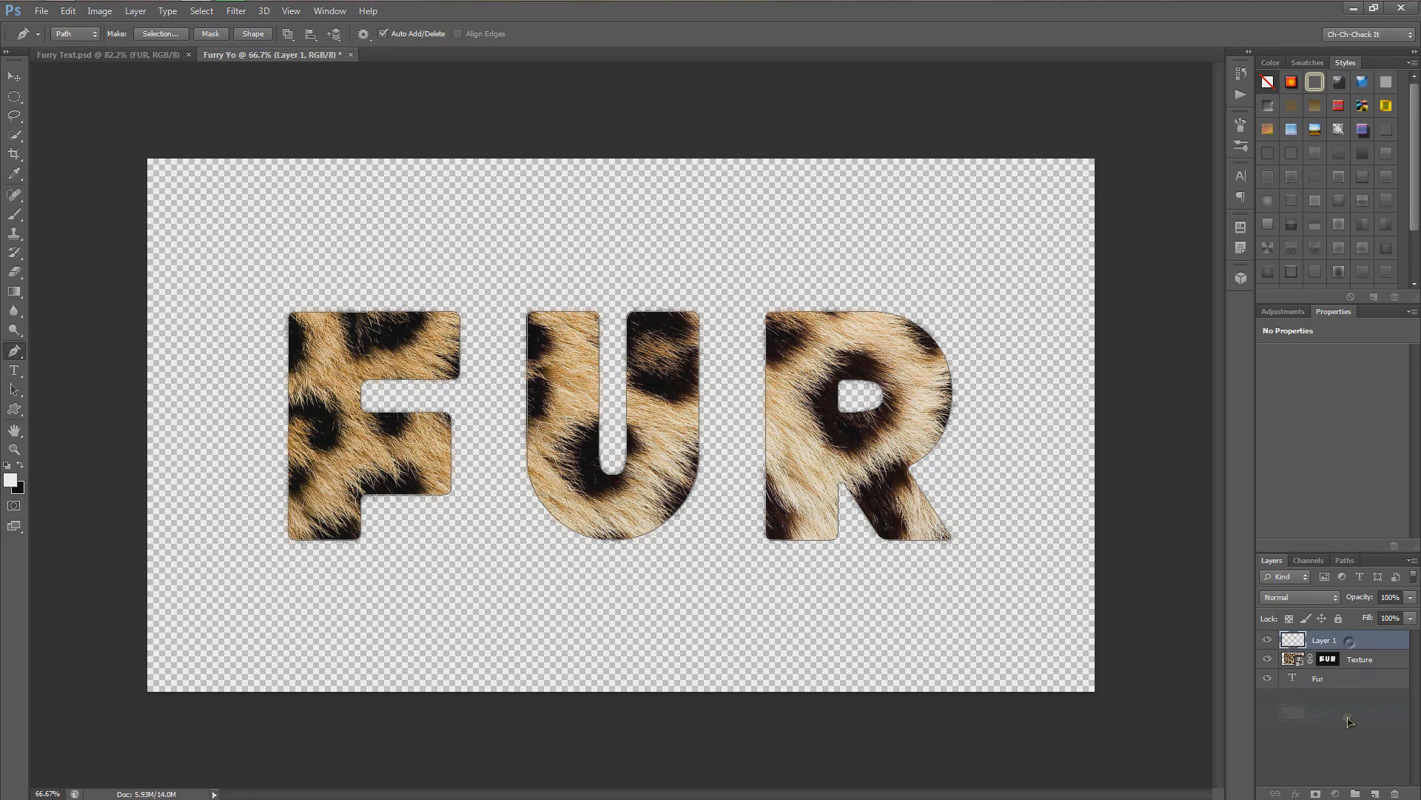
pyautogui.moveTo(1350, 640); pyautogui.dragTo(1349, 722)
pyautogui.hotkey('alt', 'BackSpace')
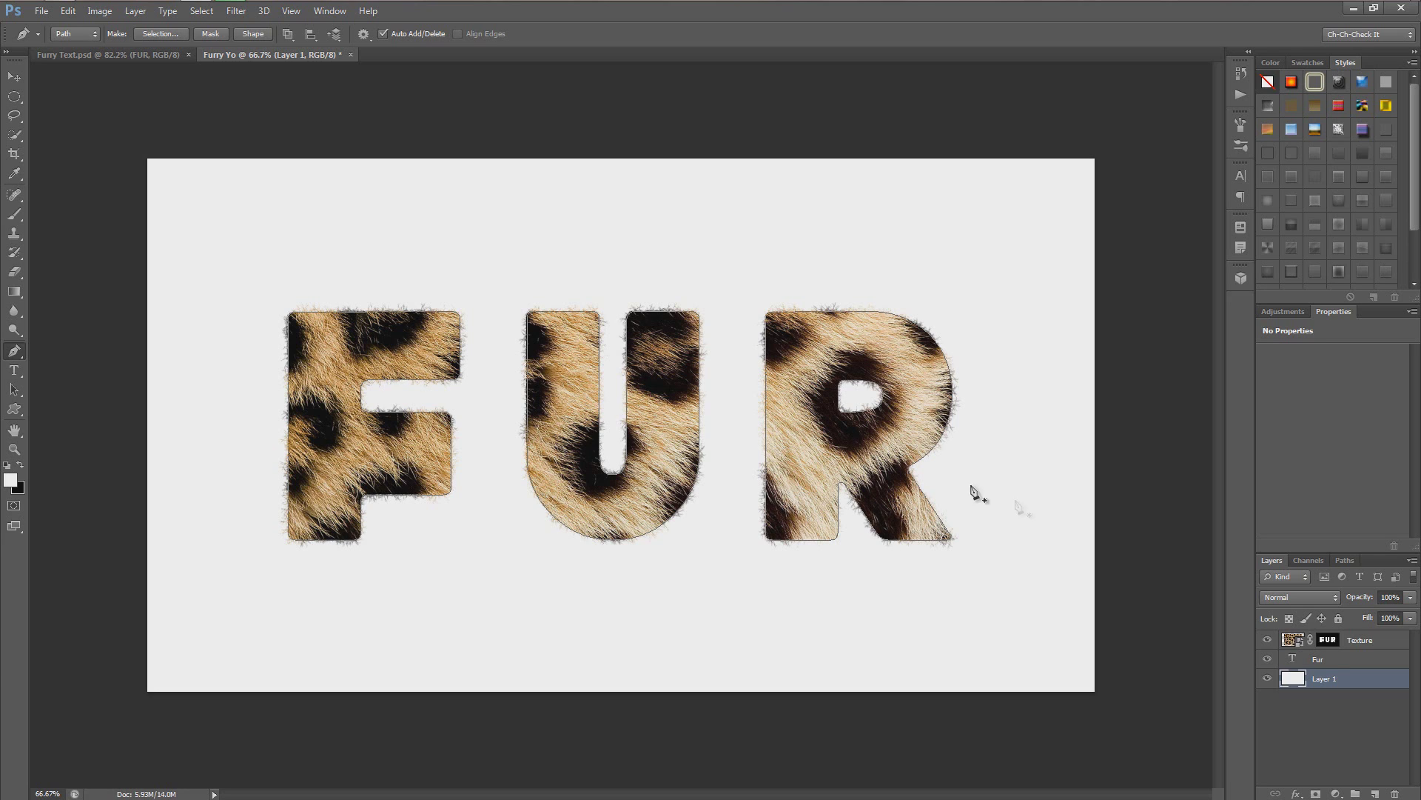
# Stroke the work path again with the brush on the Texture layer's mask to thicken the fur edges.
pyautogui.click(1329, 641)
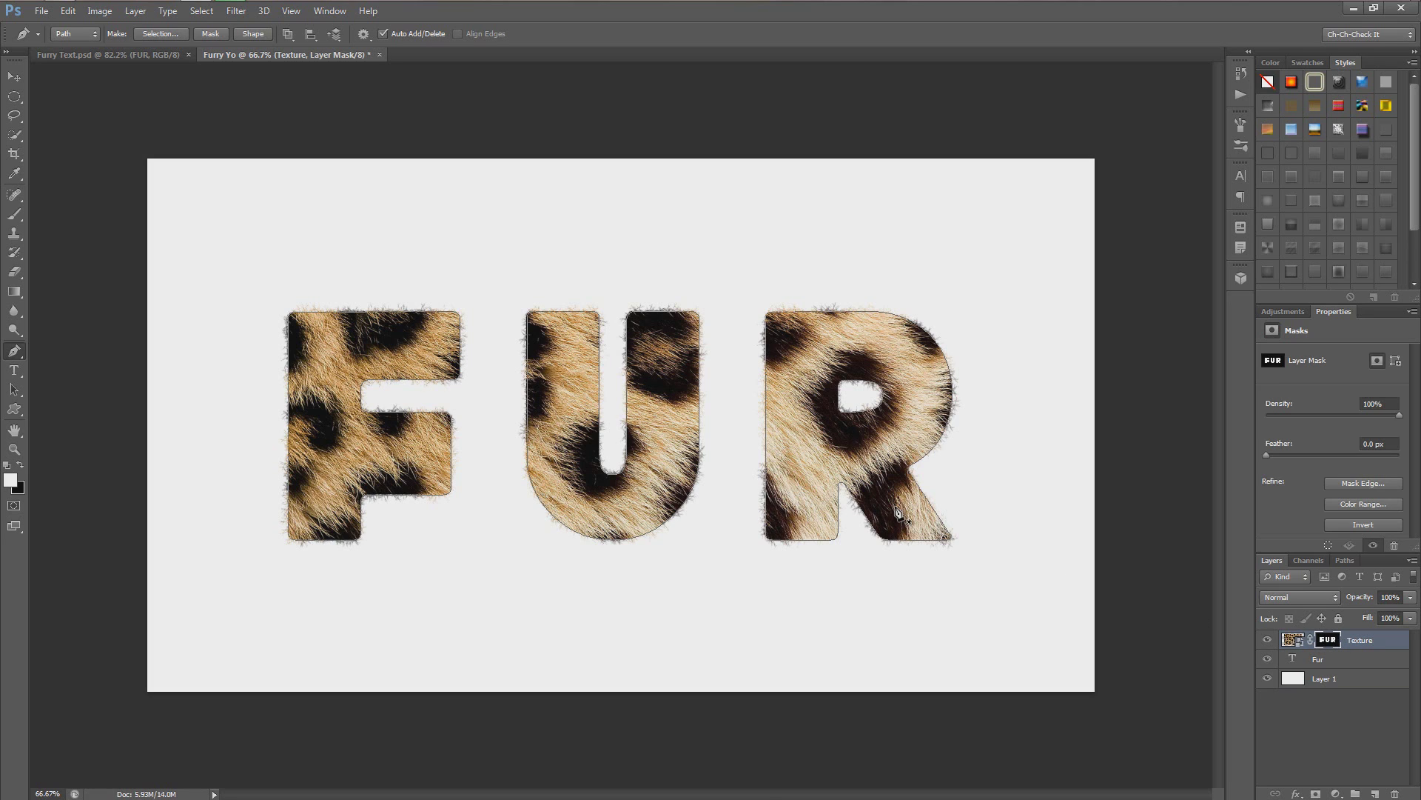
pyautogui.press('b')
pyautogui.press('Return')
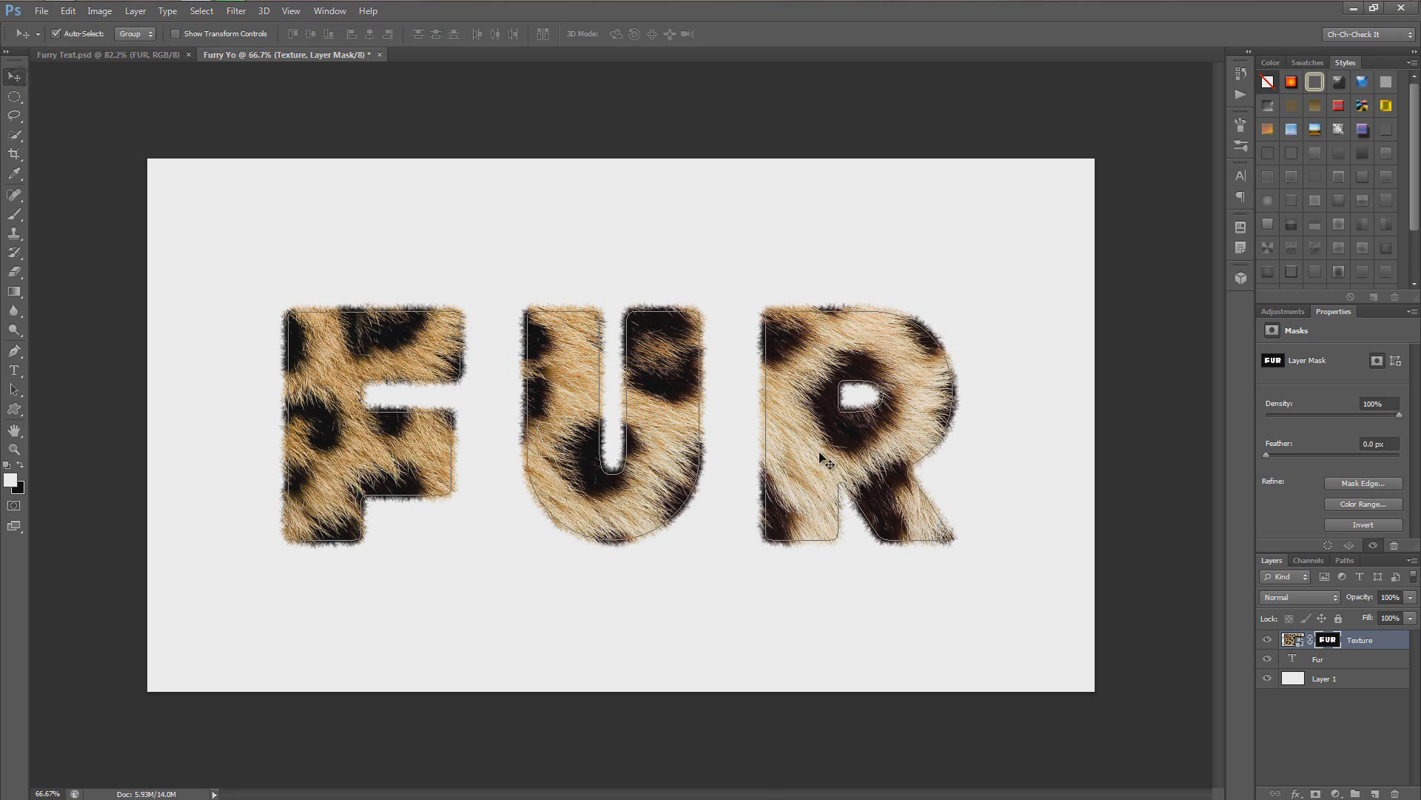
# Delete the work path around the letters and switch to the Move tool.
pyautogui.press('p')
pyautogui.rightClick(884, 451)
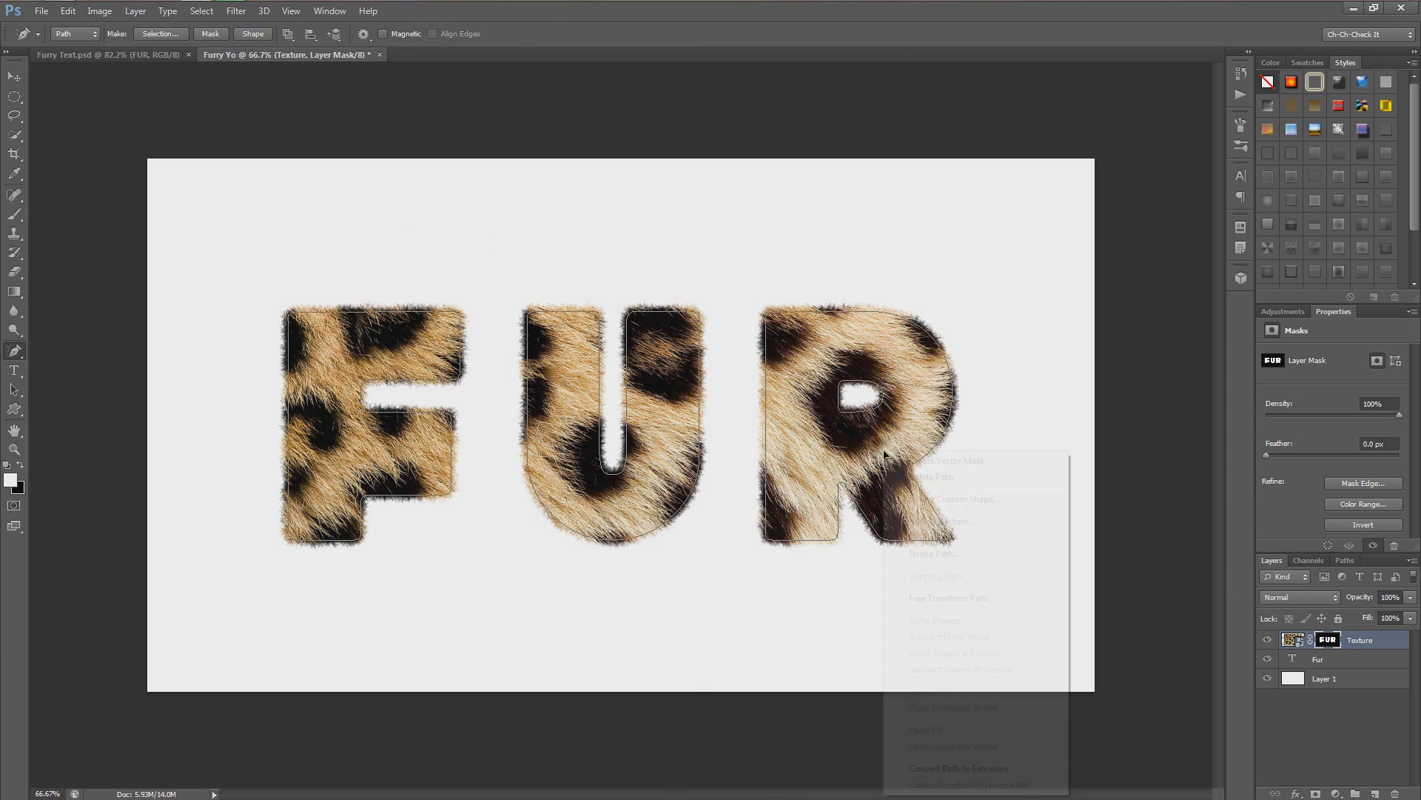
pyautogui.click(931, 478)
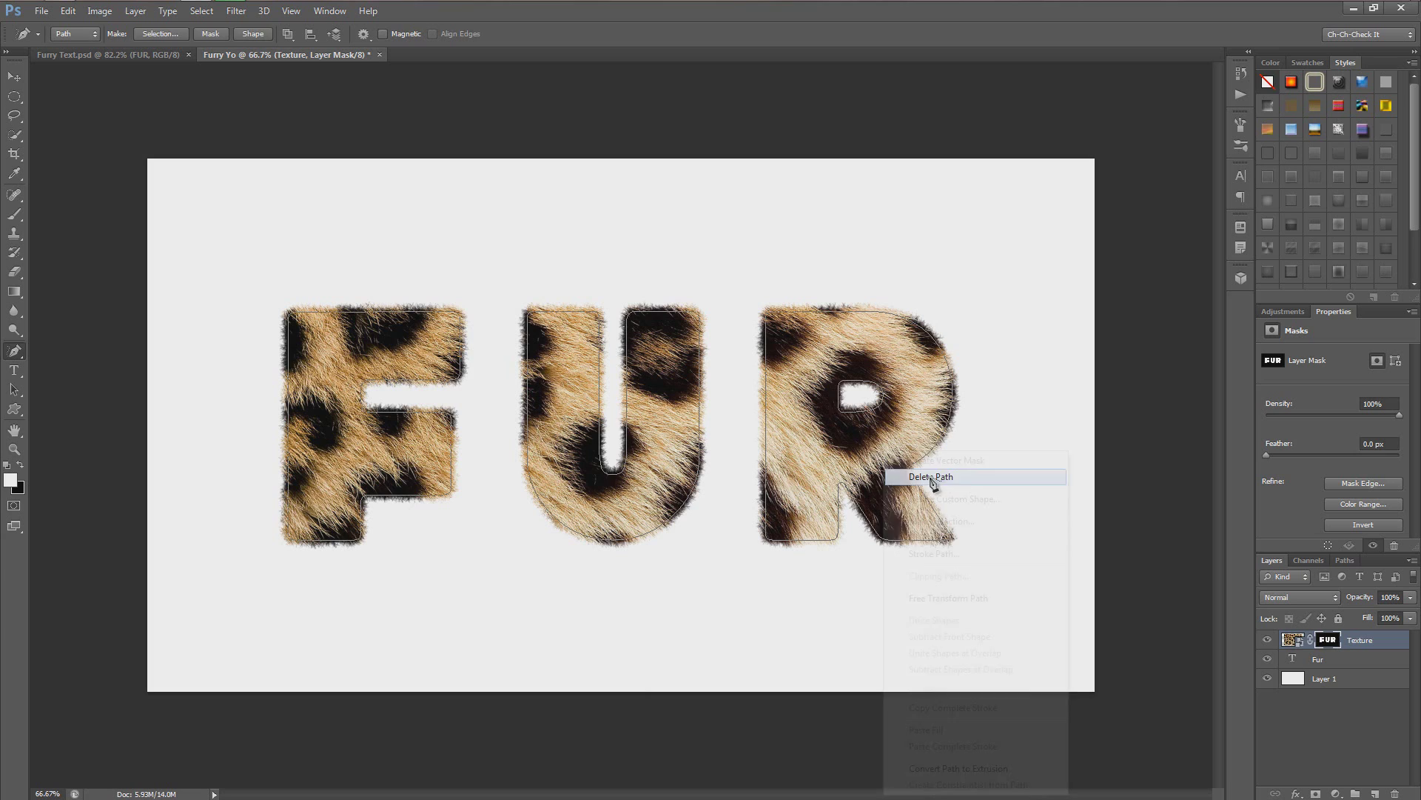
pyautogui.click(14, 76)
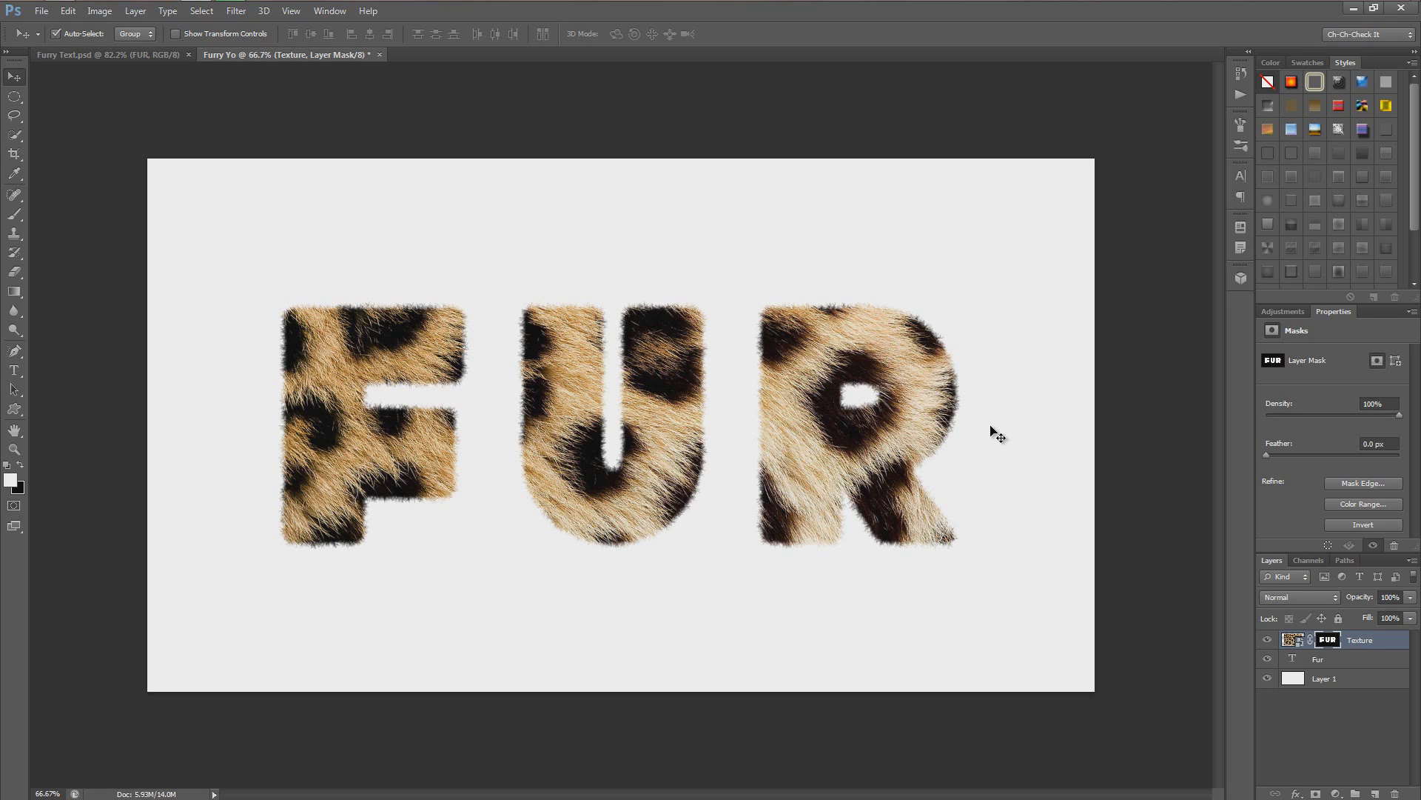
# Create a fresh work path from the Fur text layer over the furry lettering.
pyautogui.press('b')
pyautogui.click(1323, 659)
pyautogui.rightClick(1325, 659)
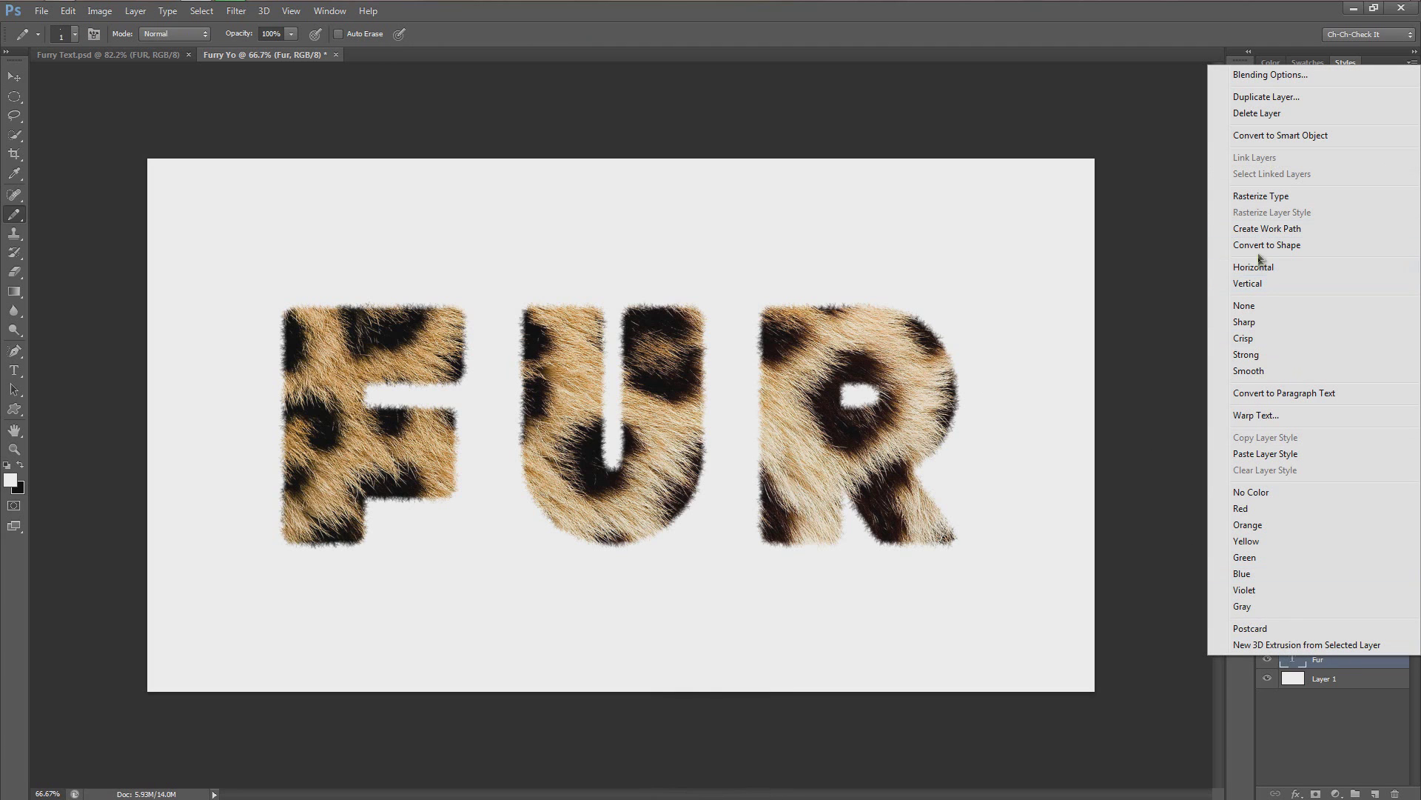
pyautogui.click(1259, 229)
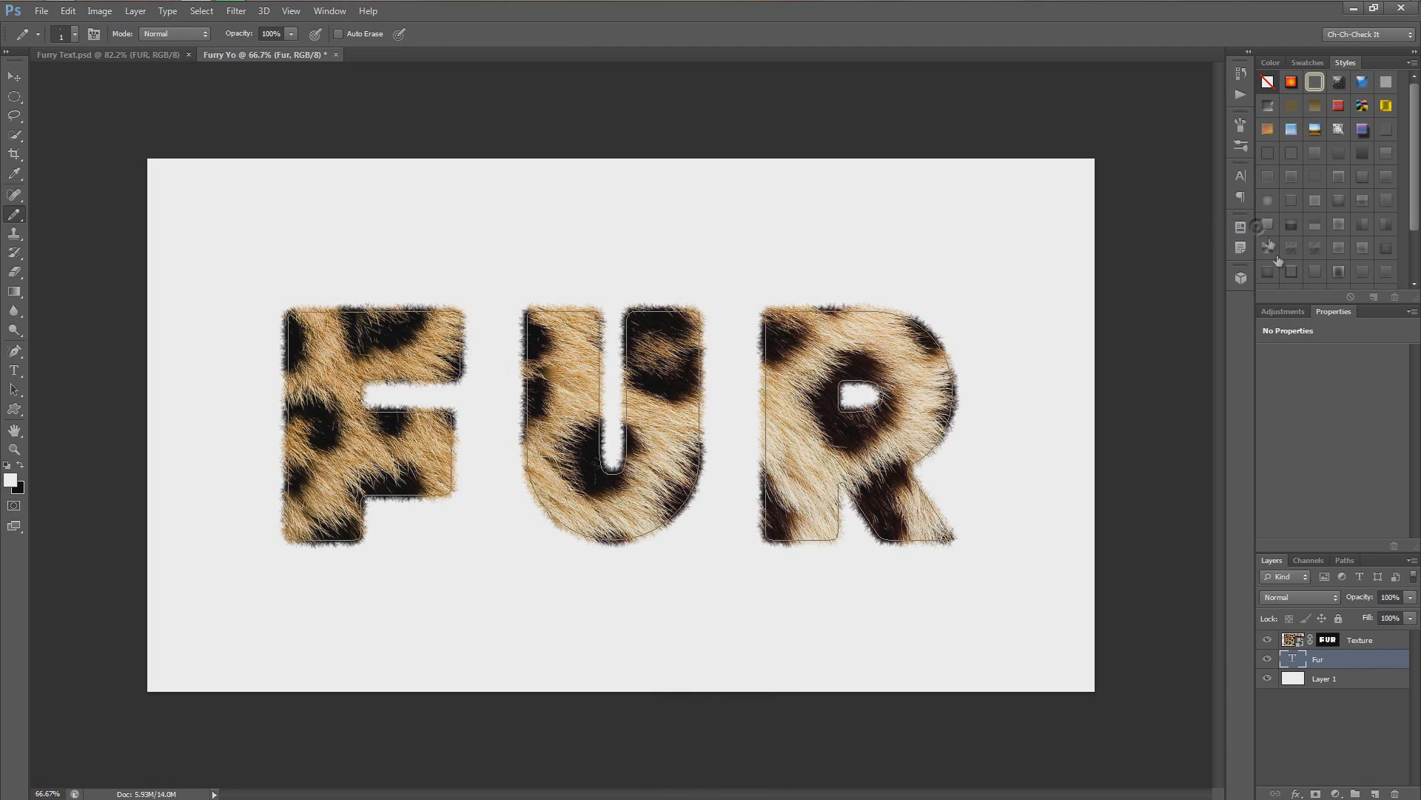
# Target the Texture layer's mask with the Brush tool, set its size to 61 px and its angle jitter to 100%.
pyautogui.click(1327, 640)
pyautogui.hotkey('shift', 'b')
pyautogui.click(1241, 125)
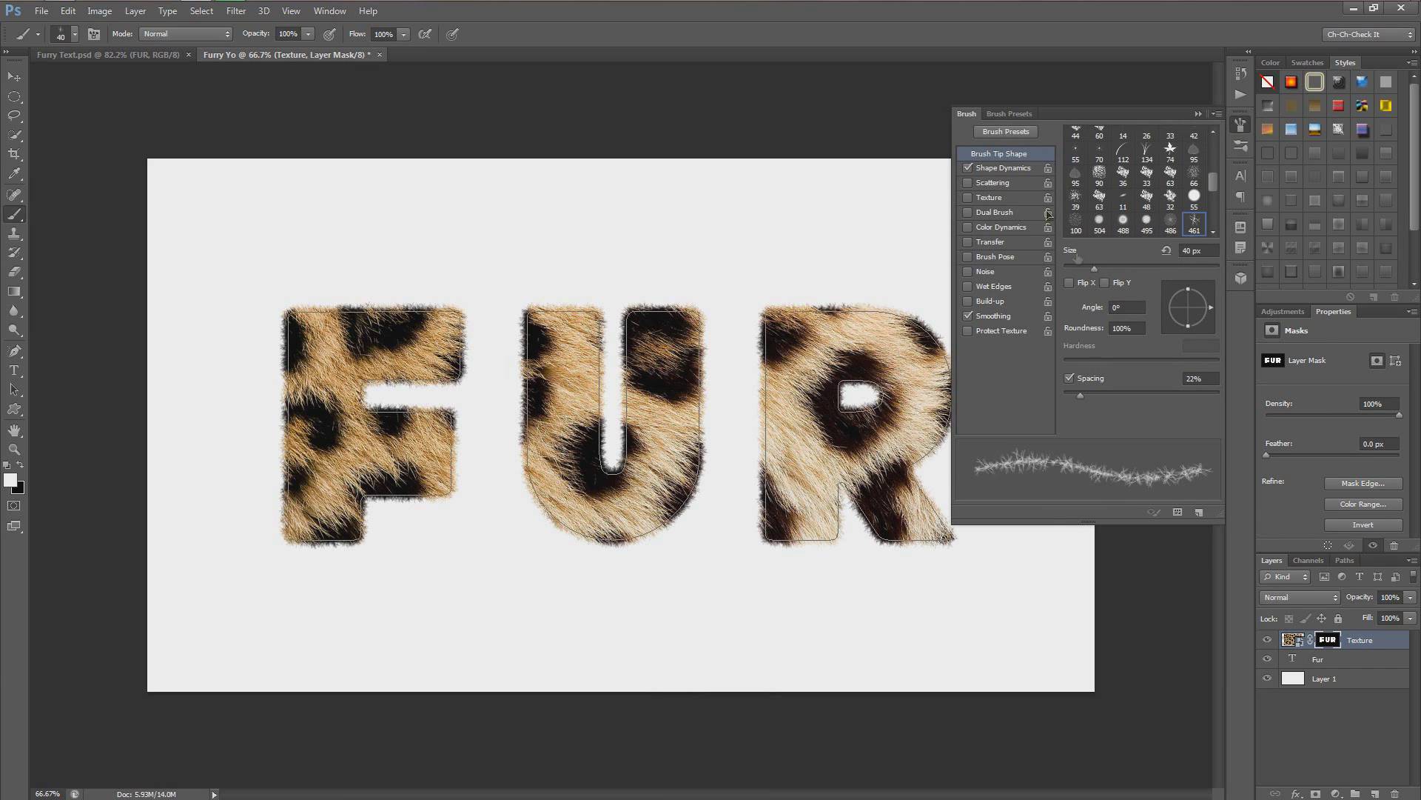
pyautogui.moveTo(1094, 271); pyautogui.dragTo(1113, 275)
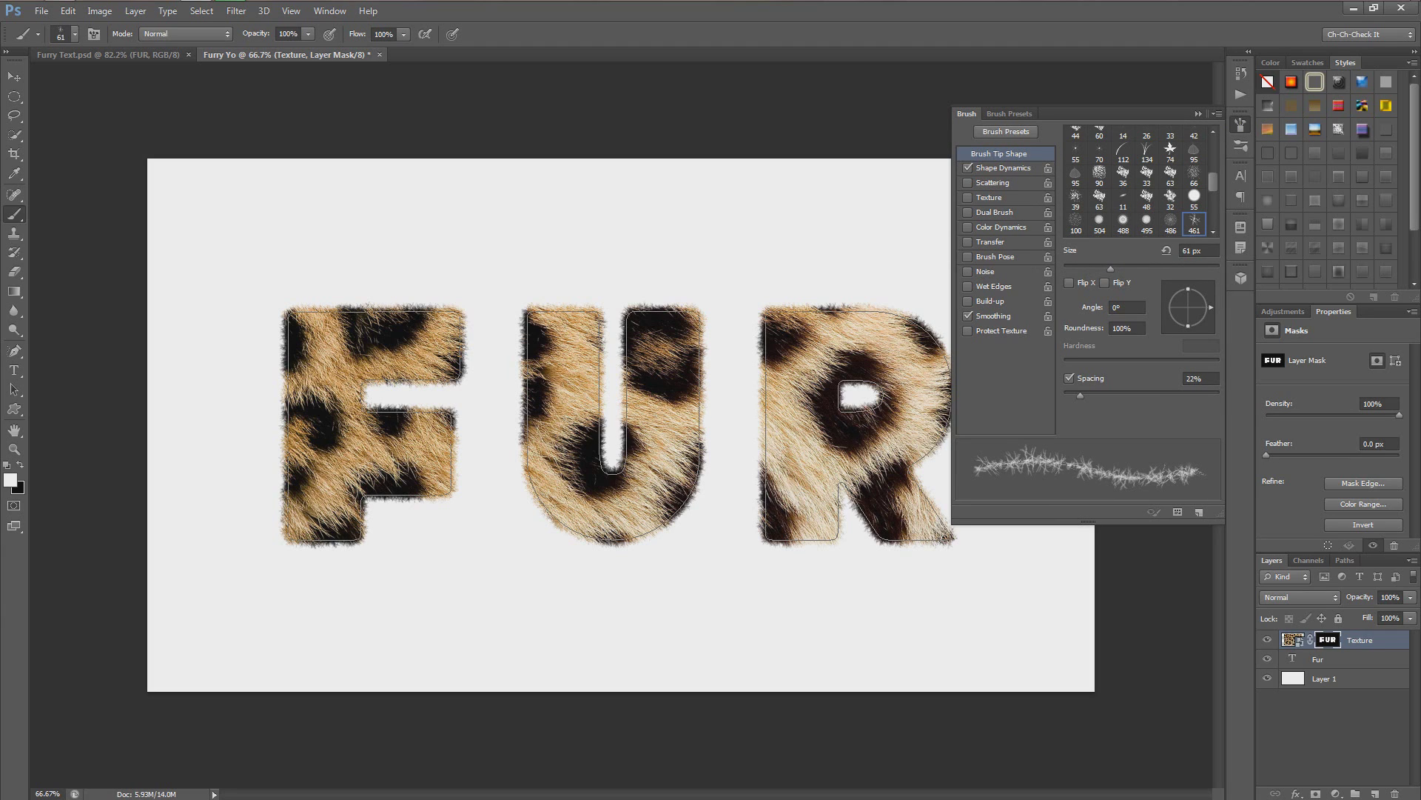
pyautogui.click(1003, 167)
pyautogui.moveTo(1157, 271); pyautogui.dragTo(1322, 273)
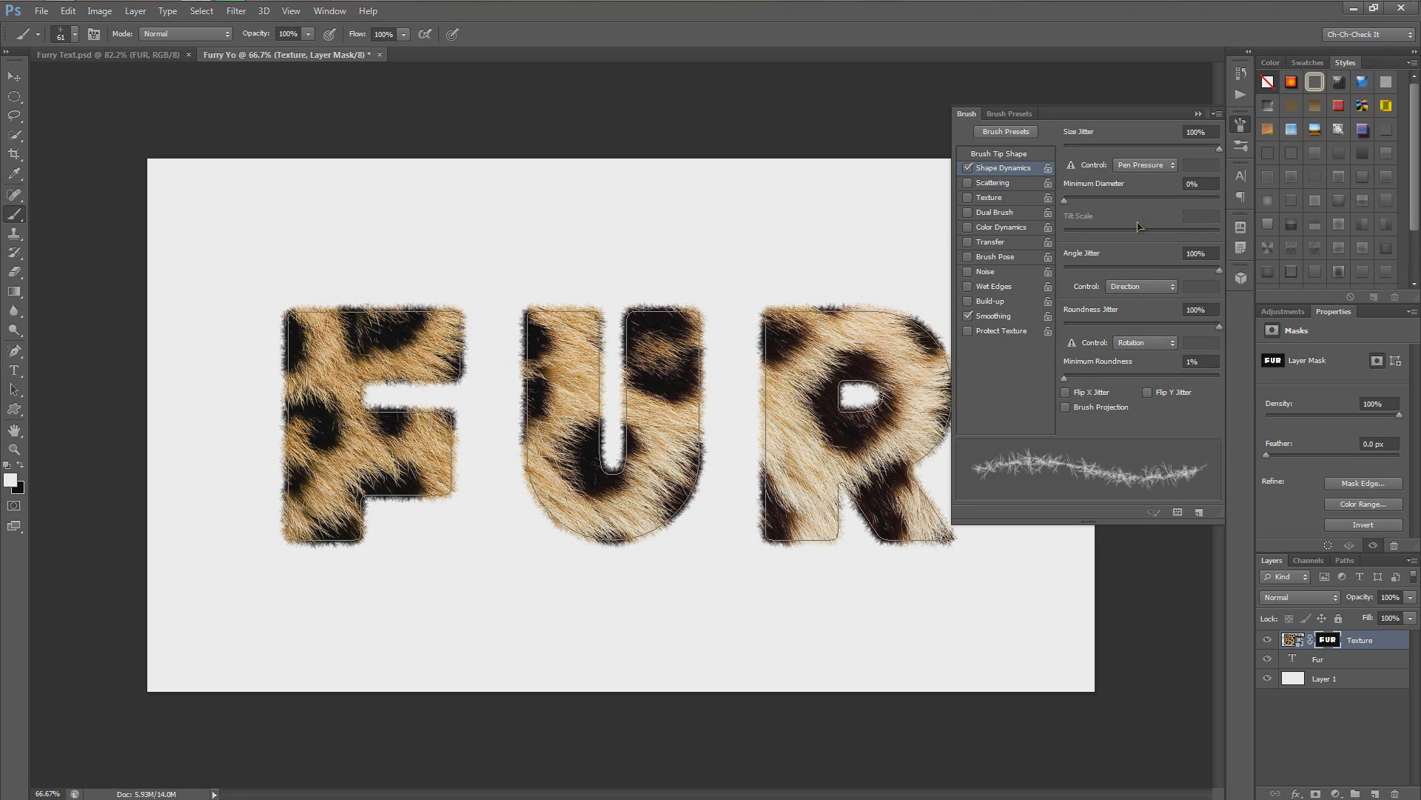
pyautogui.click(1241, 124)
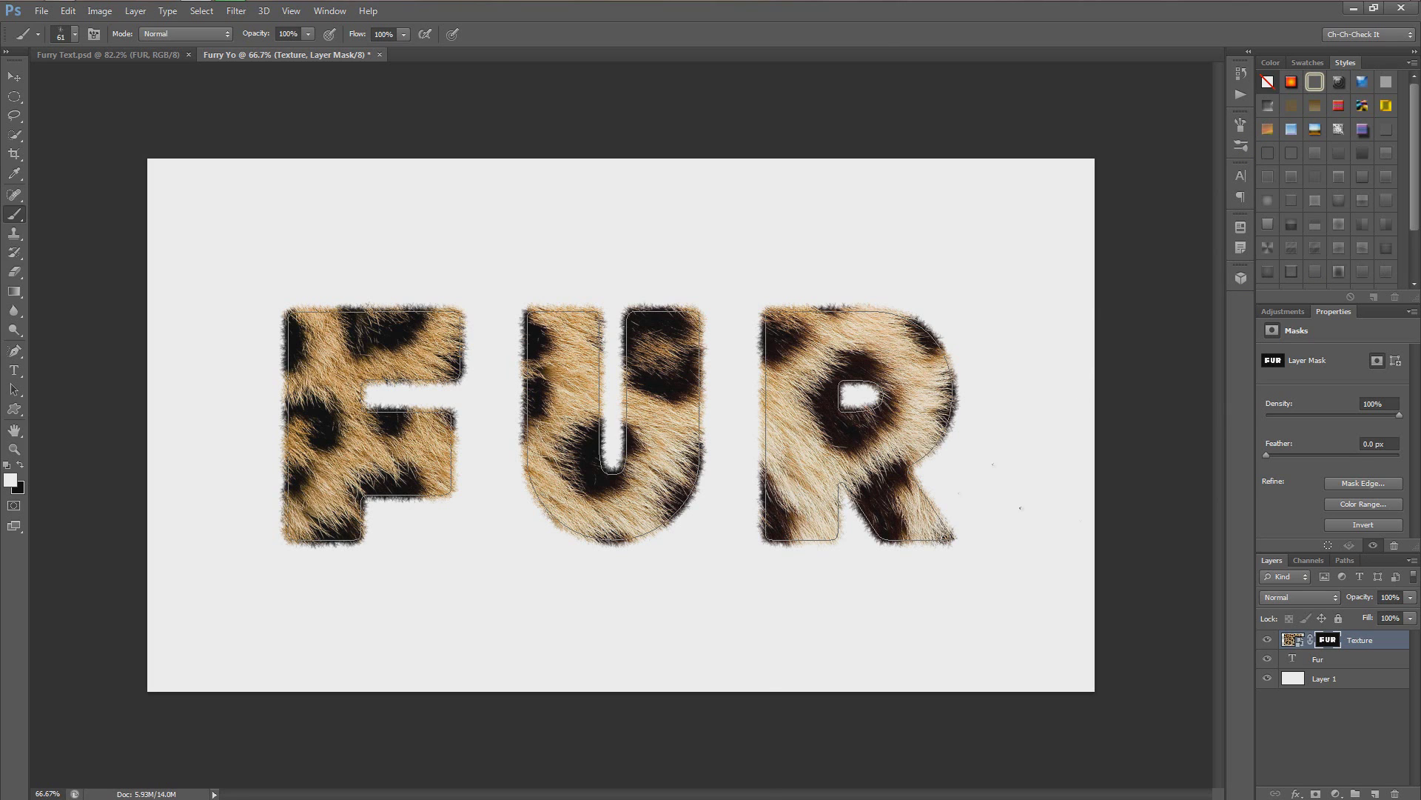
# Stroke the work path with the enlarged brush on the Texture layer's mask to add longer hairs around the letters.
pyautogui.press('p')
pyautogui.rightClick(881, 444)
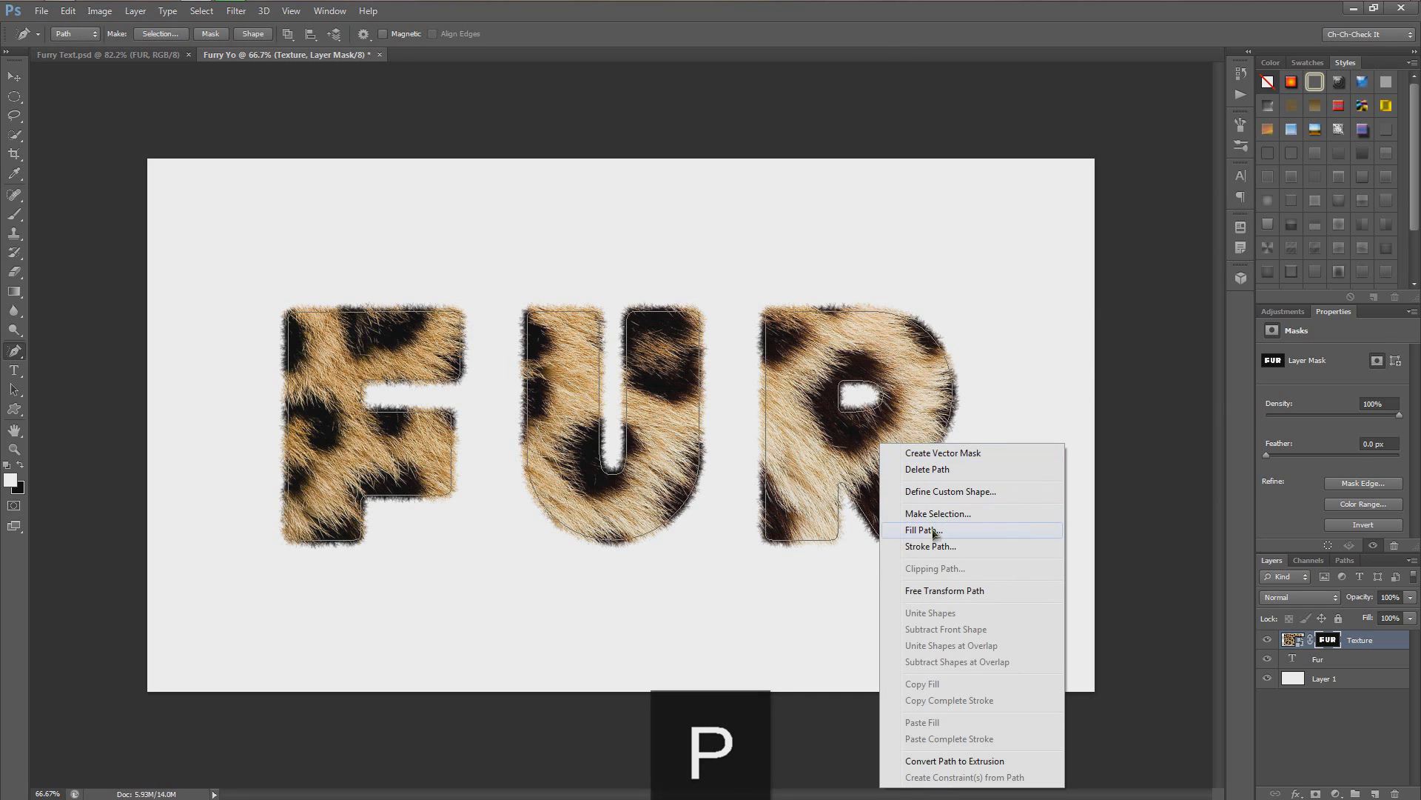
pyautogui.click(931, 546)
pyautogui.click(630, 267)
pyautogui.click(652, 291)
pyautogui.click(811, 264)
# Remove the work path from the letters and activate the Move tool.
pyautogui.rightClick(861, 448)
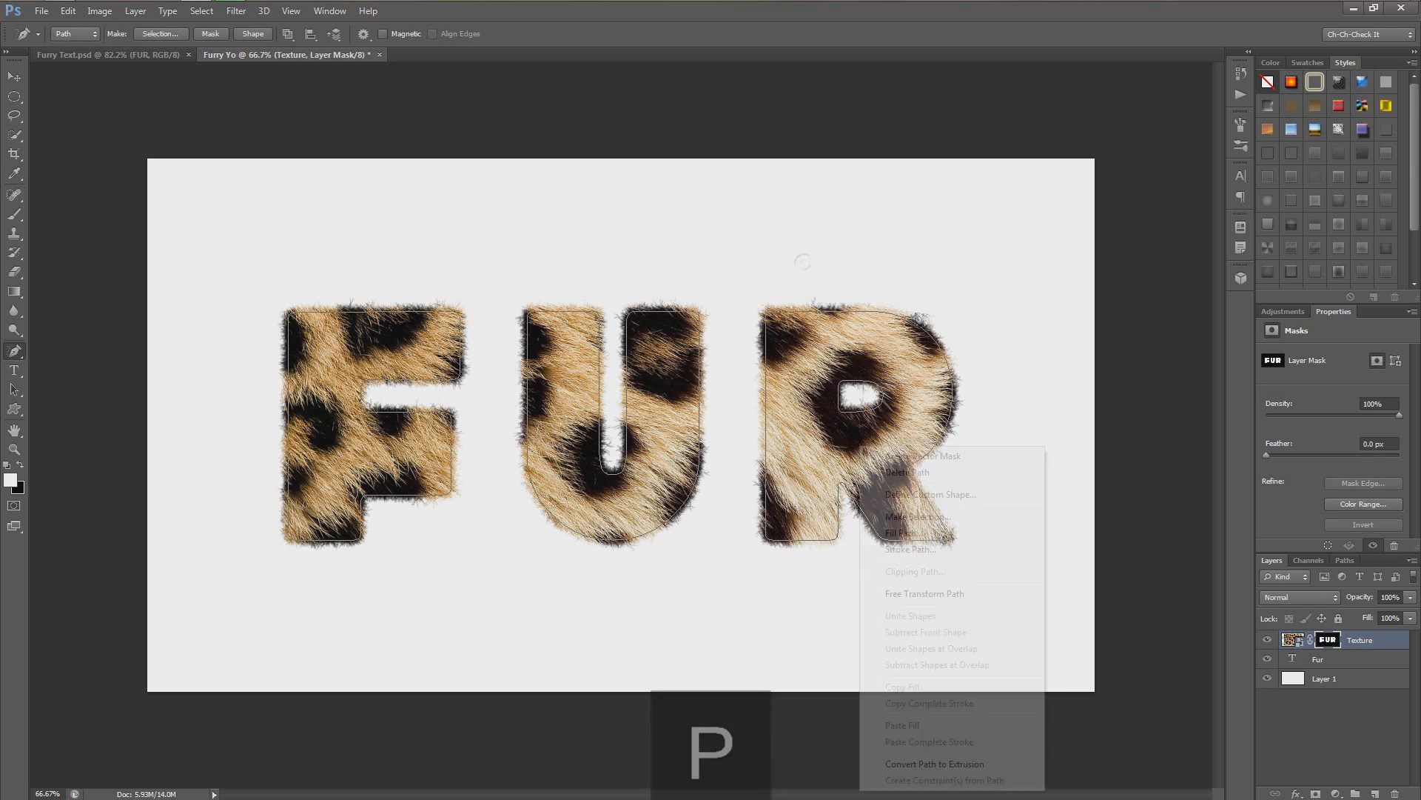
pyautogui.click(899, 471)
pyautogui.press('v')
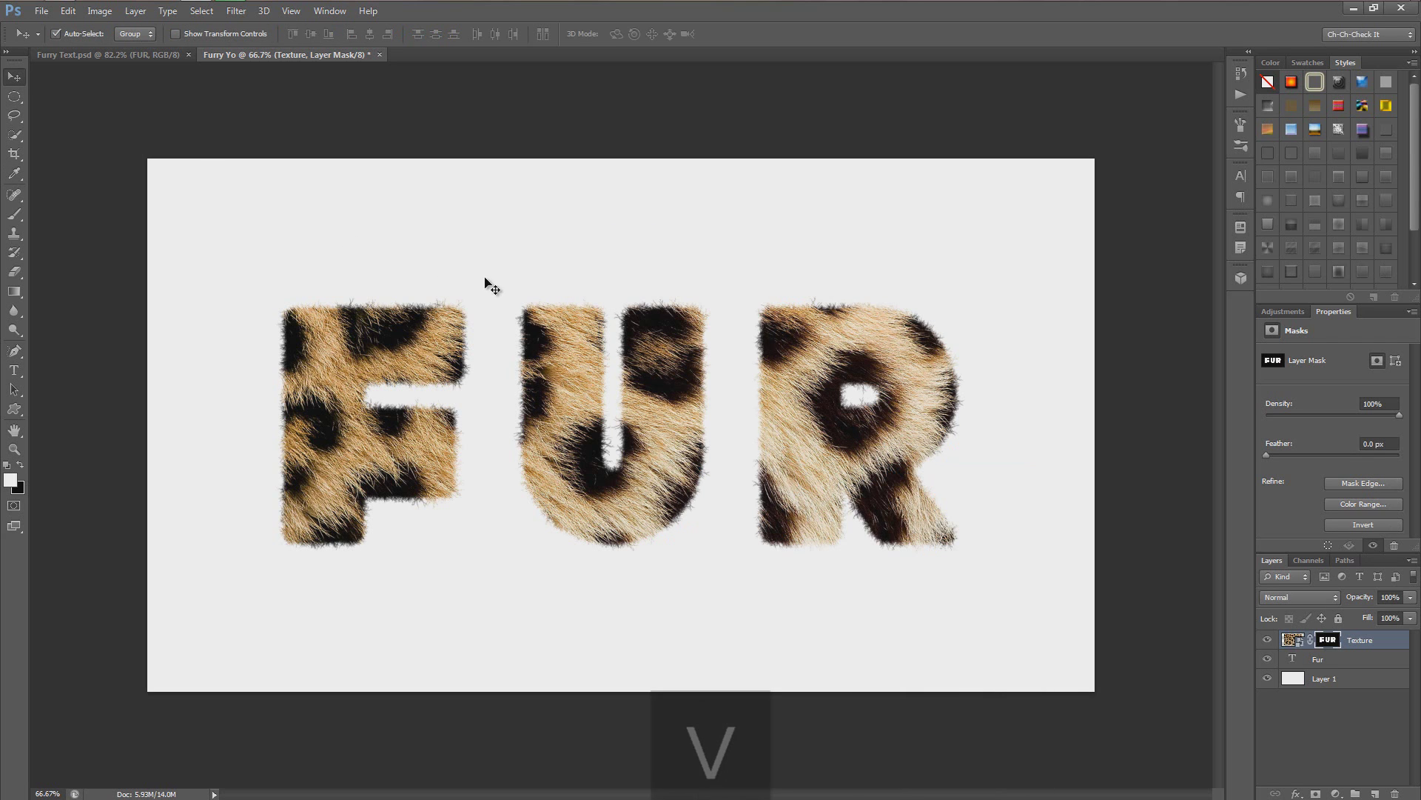
# Examine the furry edges of the letters close up, then view the whole word again.
pyautogui.scroll(5, 575, 358)
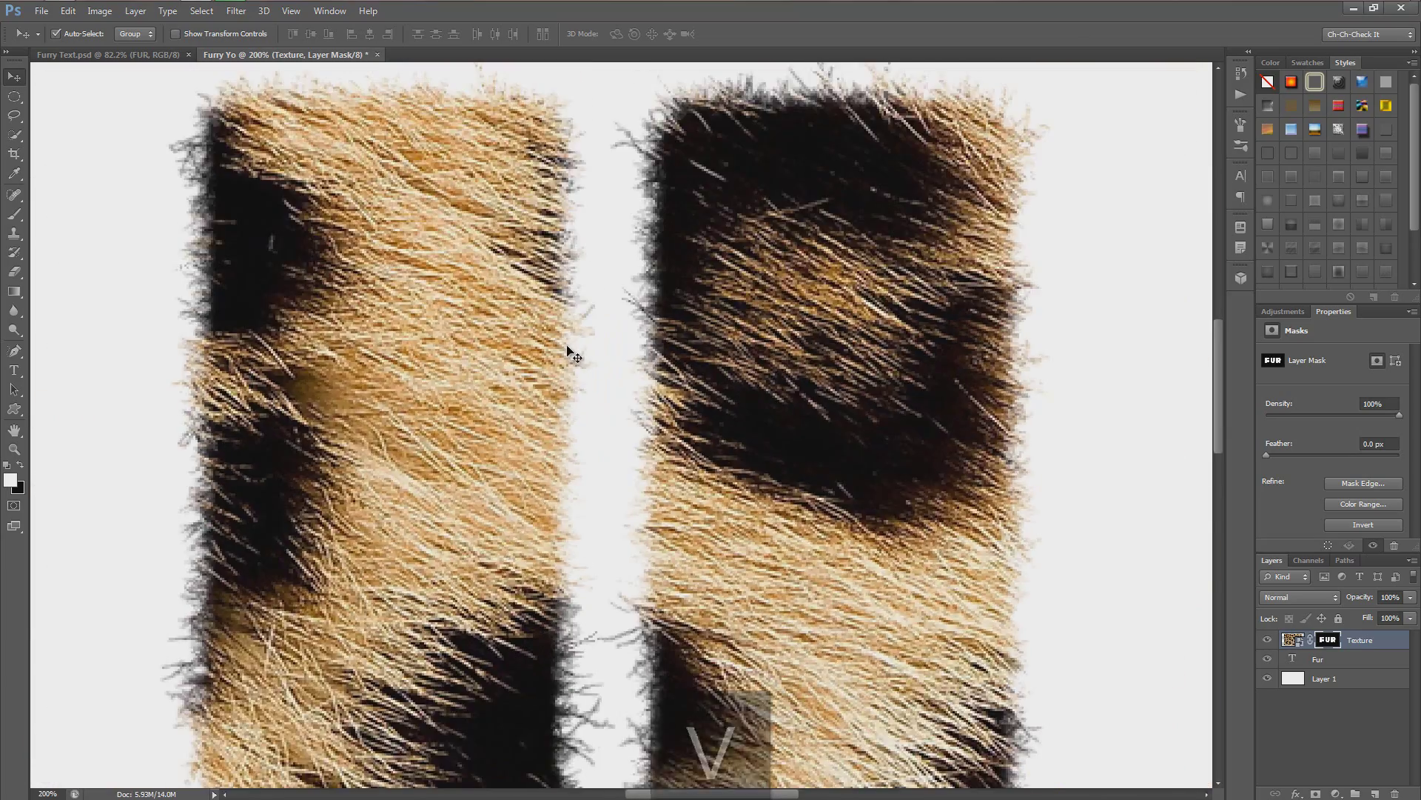
pyautogui.scroll(-2, 575, 358)
pyautogui.press('space')
pyautogui.moveTo(591, 362); pyautogui.dragTo(713, 398)
pyautogui.scroll(-1, 652, 387)
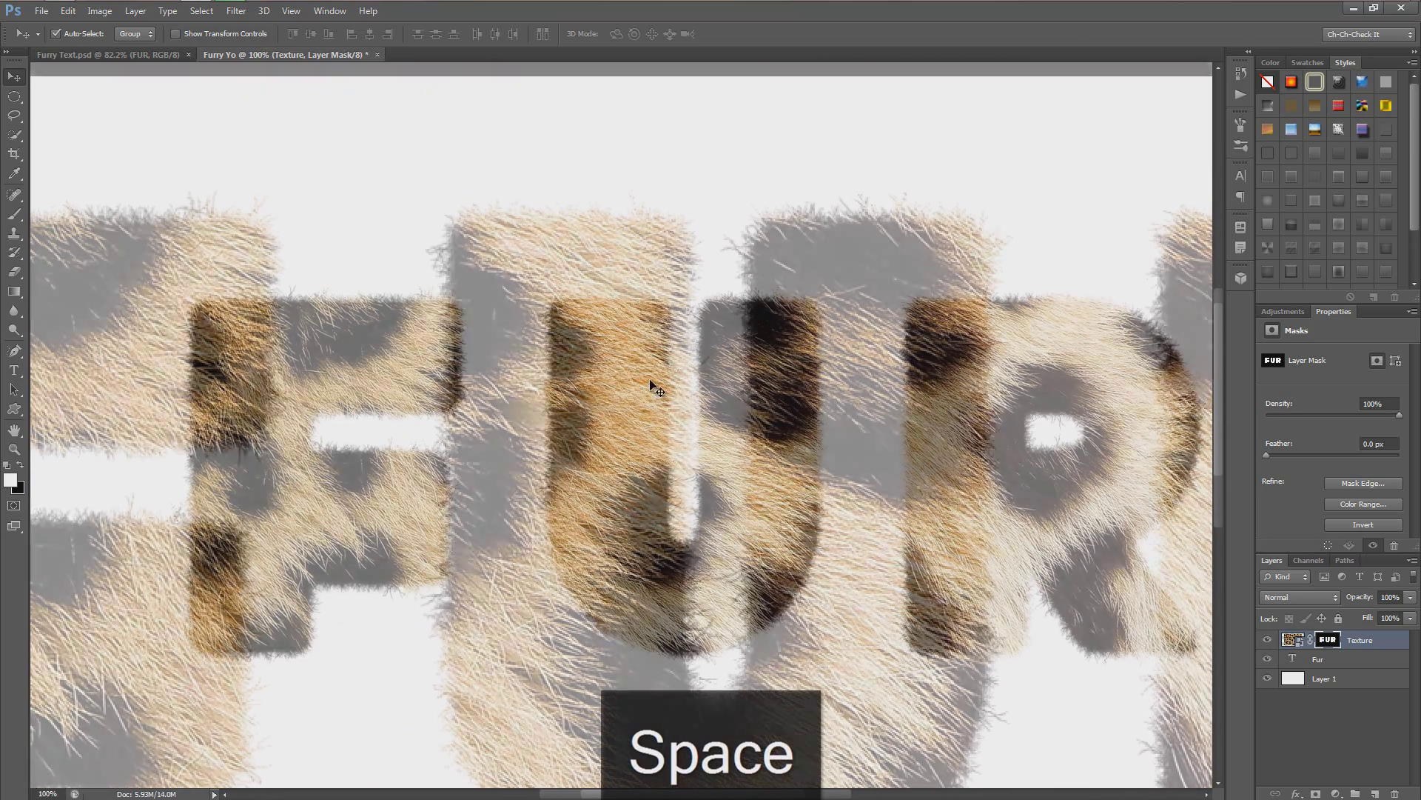
pyautogui.scroll(1, 651, 387)
pyautogui.moveTo(578, 387); pyautogui.dragTo(704, 365)
pyautogui.scroll(-1, 812, 413)
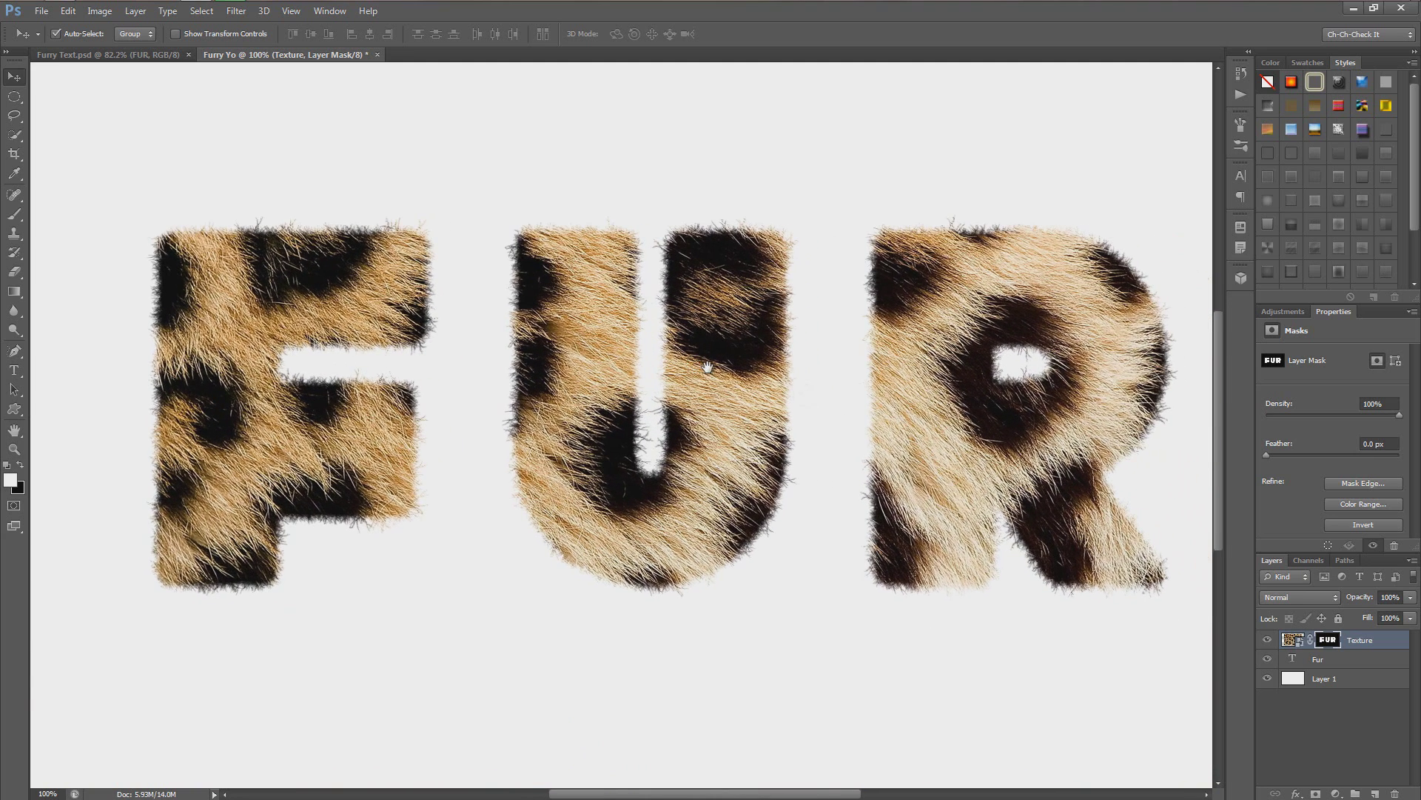
pyautogui.scroll(-1, 710, 369)
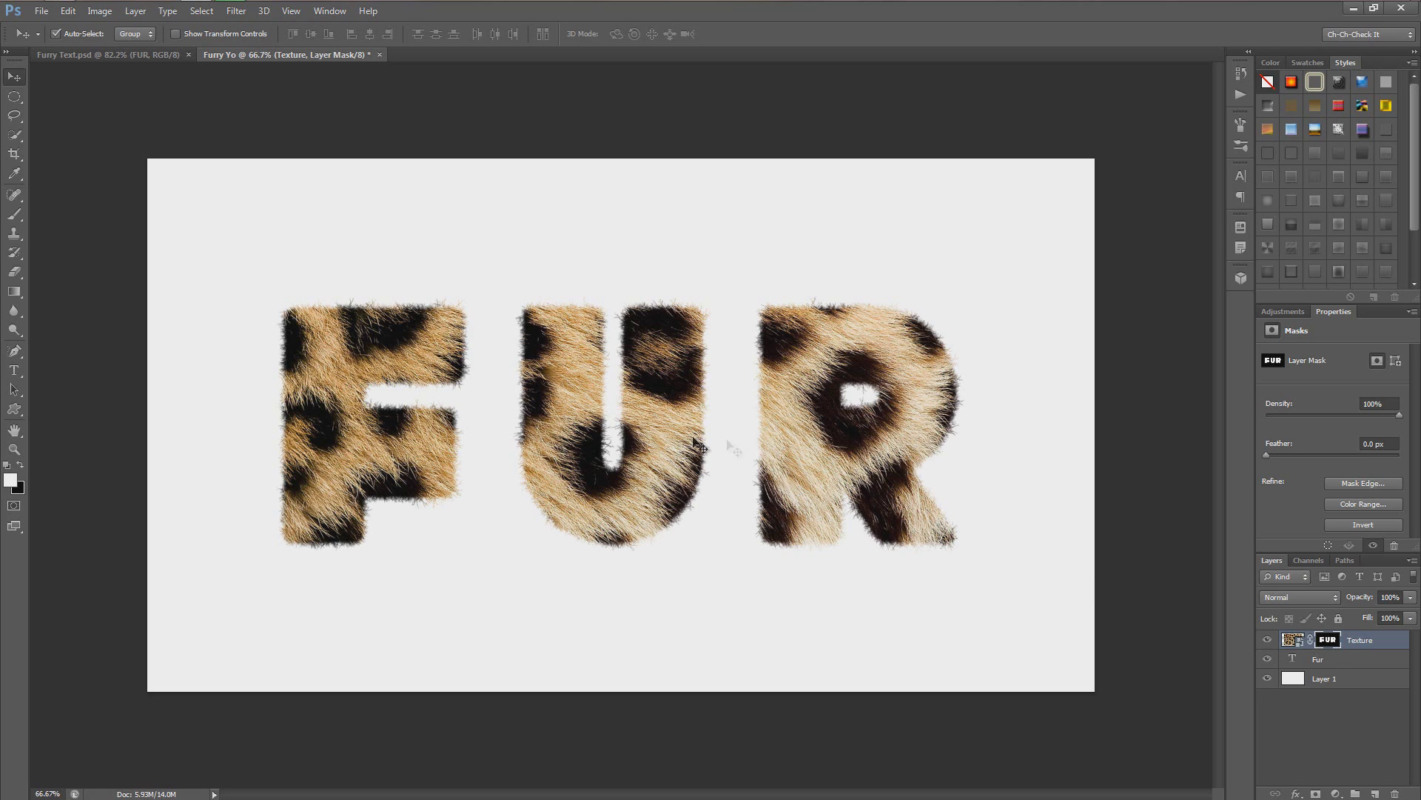
# Add an Inner Shadow to the Texture layer in Linear Burn mode with 100% opacity, 0 px distance and about 43 px size.
pyautogui.click(1293, 641)
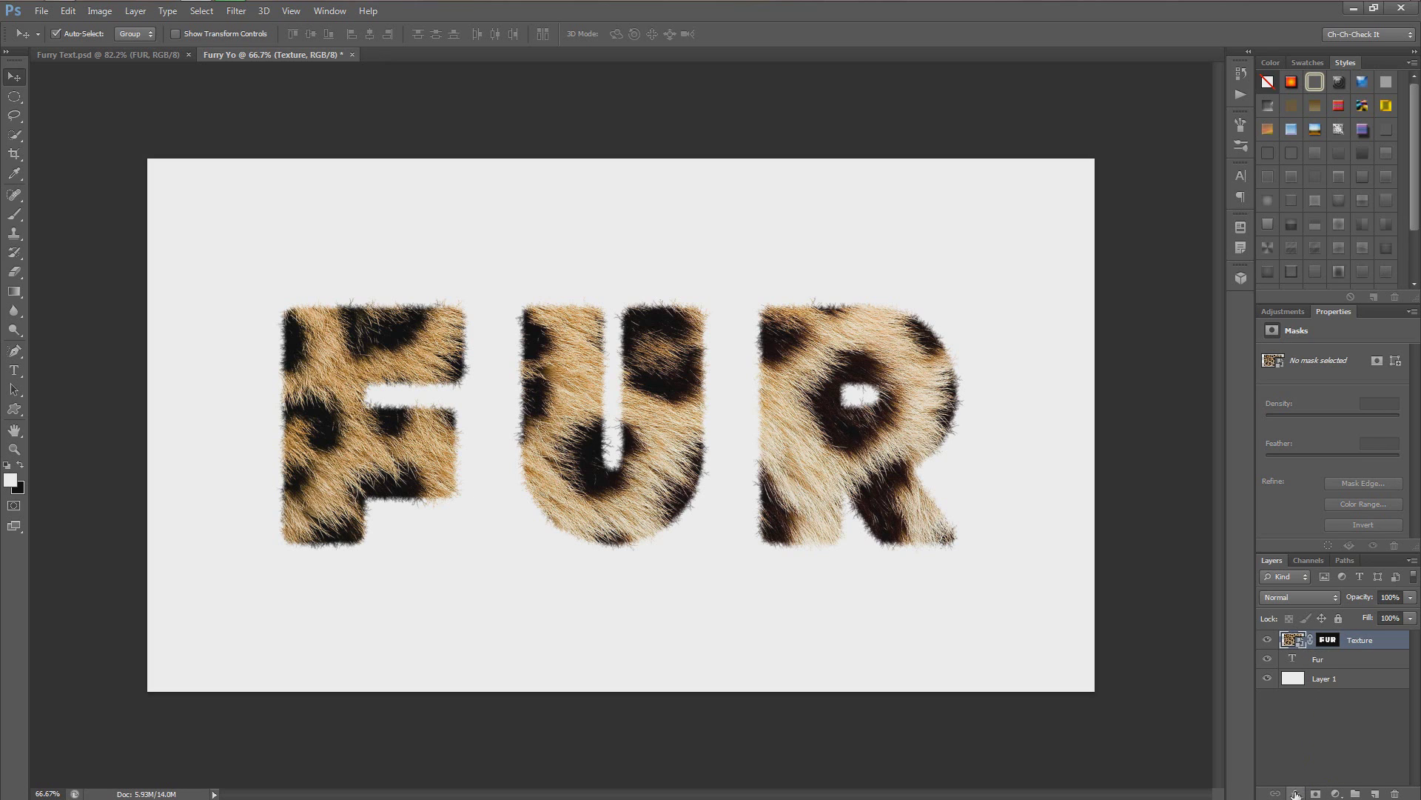
pyautogui.click(1296, 794)
pyautogui.click(1284, 670)
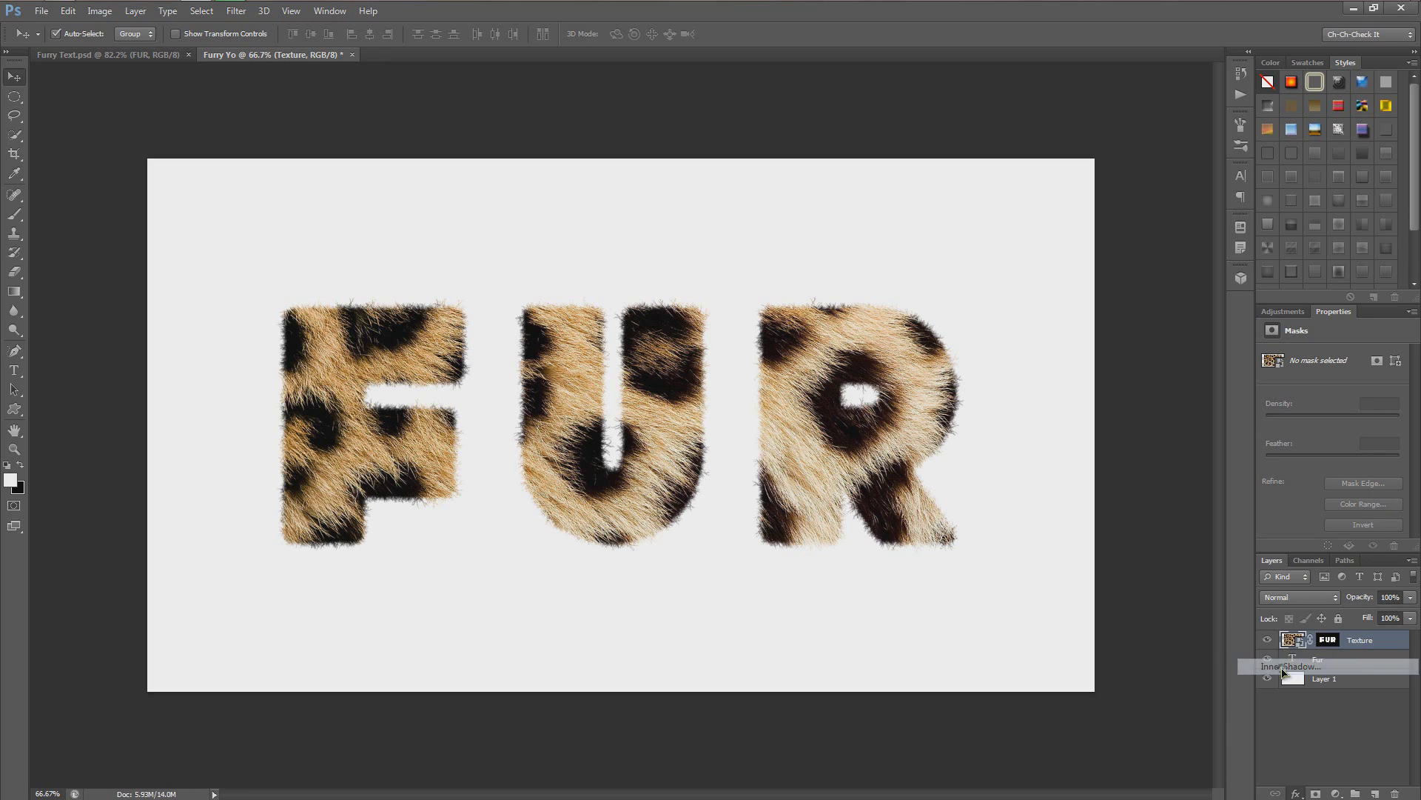
pyautogui.moveTo(1194, 300); pyautogui.dragTo(1163, 380)
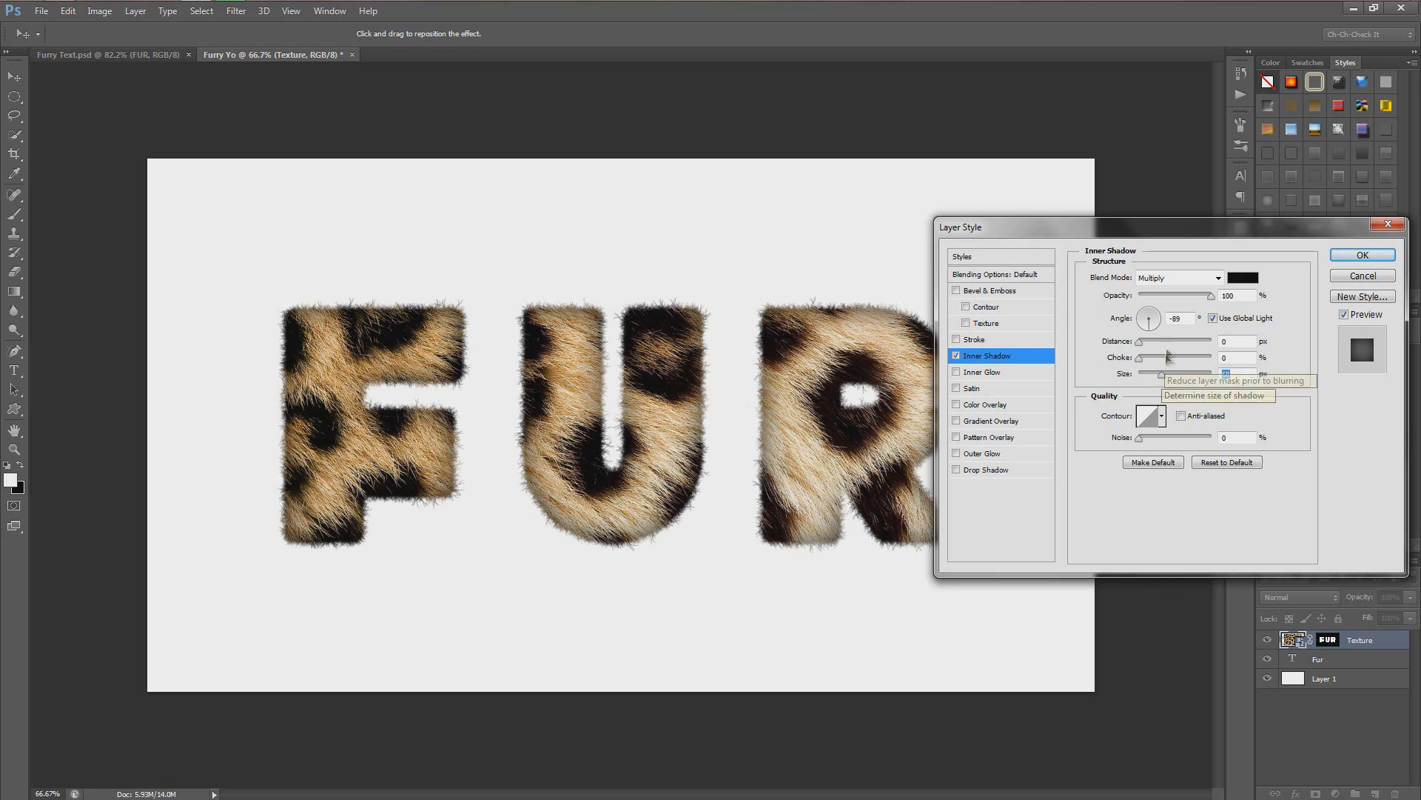
pyautogui.click(1164, 279)
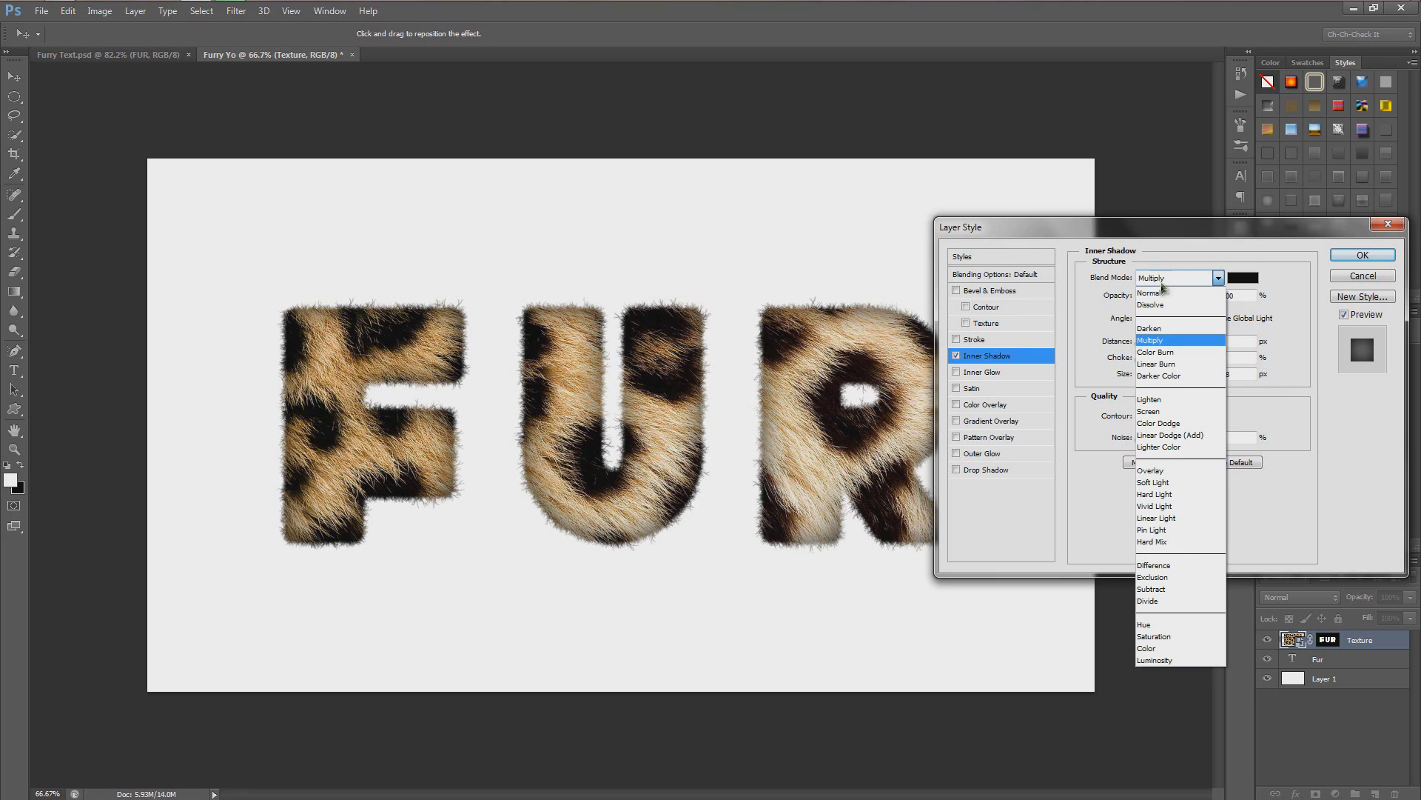
pyautogui.click(1156, 363)
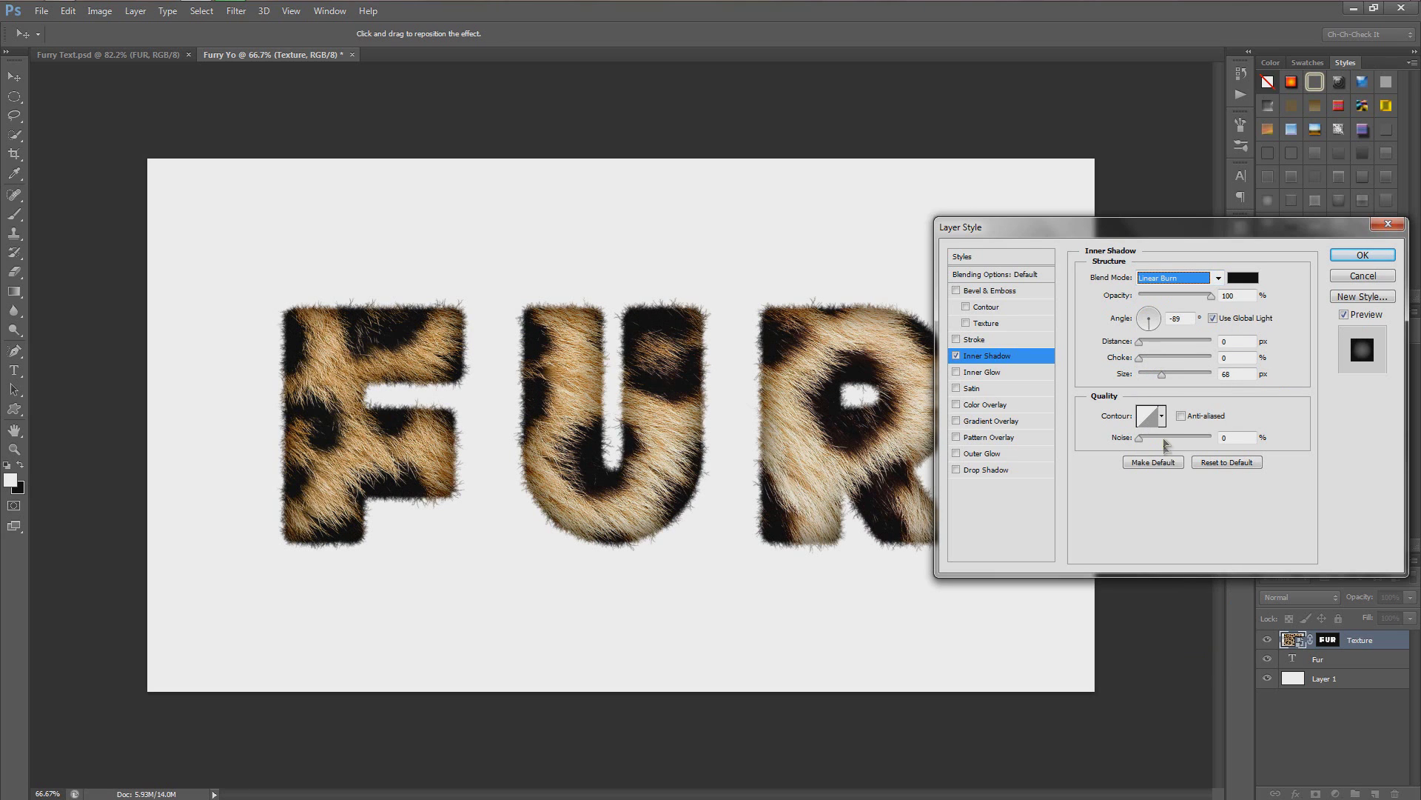
pyautogui.moveTo(1165, 378); pyautogui.dragTo(1157, 381)
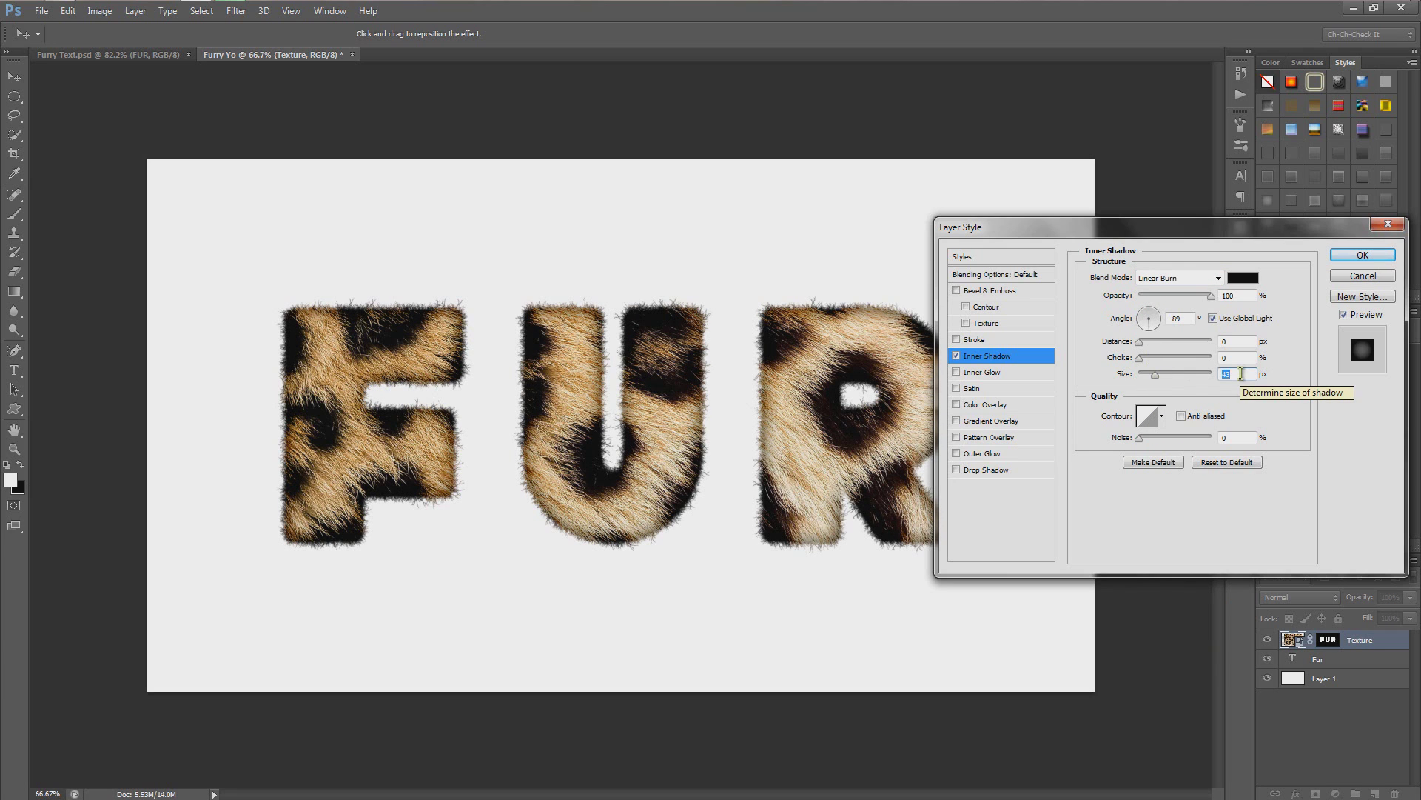
pyautogui.click(1350, 258)
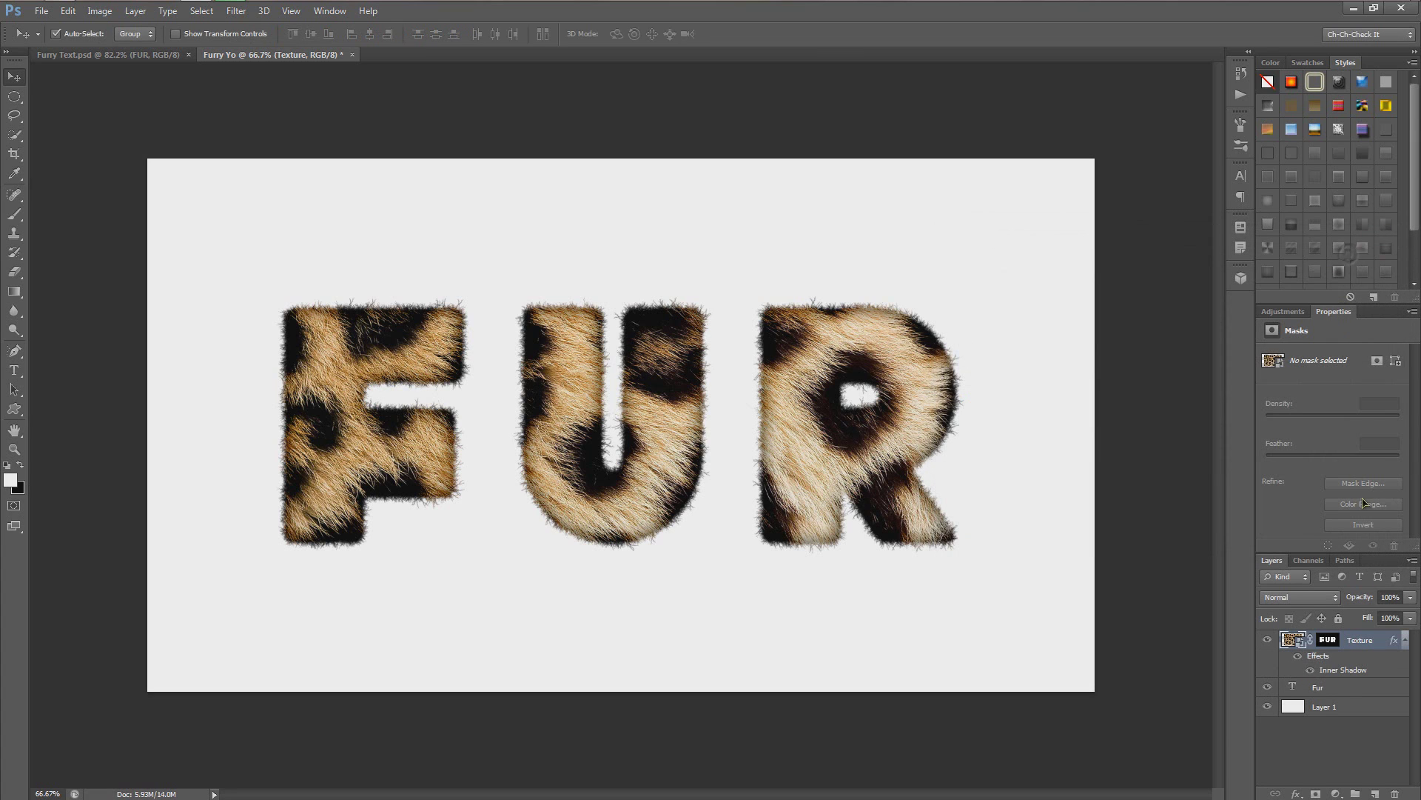
# Create a new top layer named Shadows and delete the extra empty layer beneath it.
pyautogui.click(1375, 793)
pyautogui.hotkey('ctrl', 'shift', 'n')
pyautogui.write('Shadows')
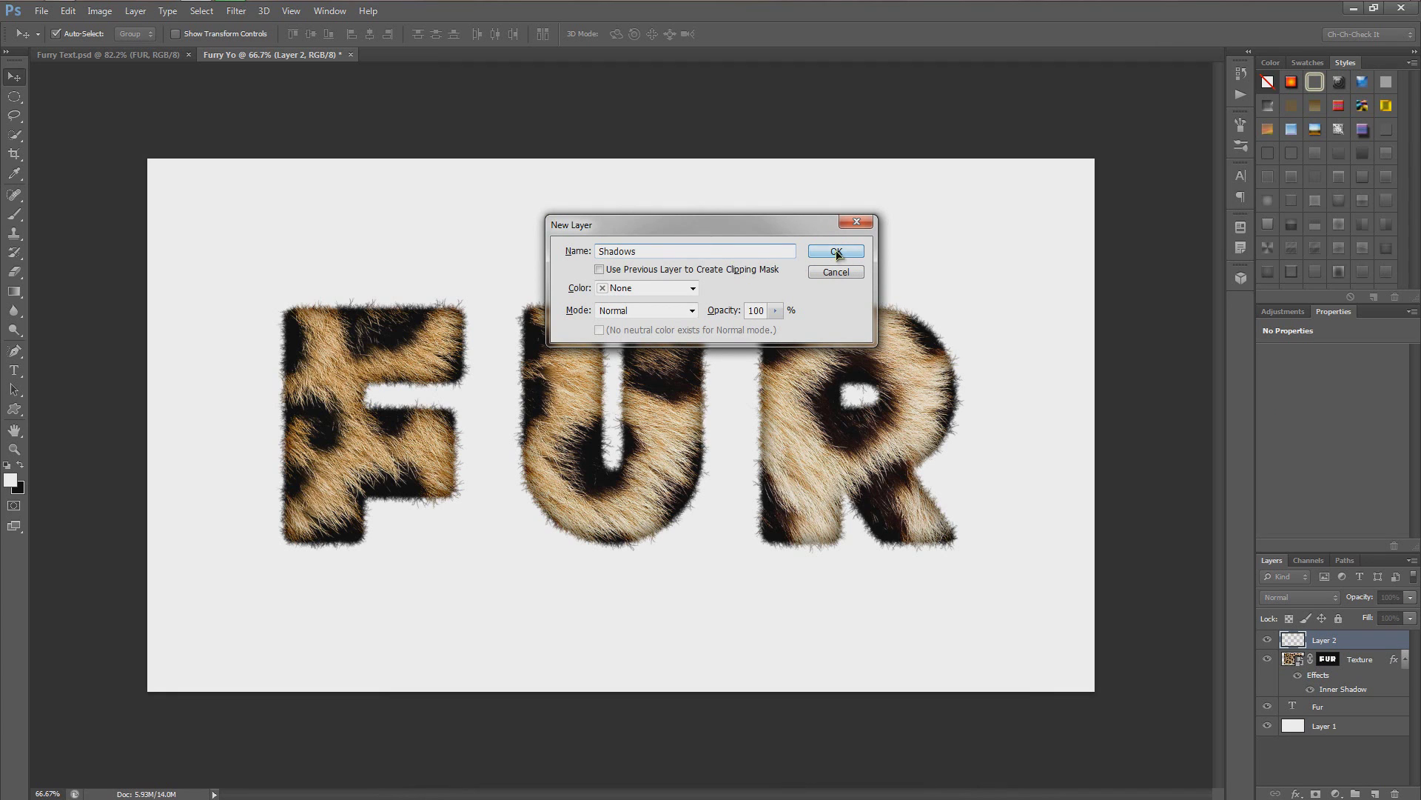
pyautogui.click(836, 251)
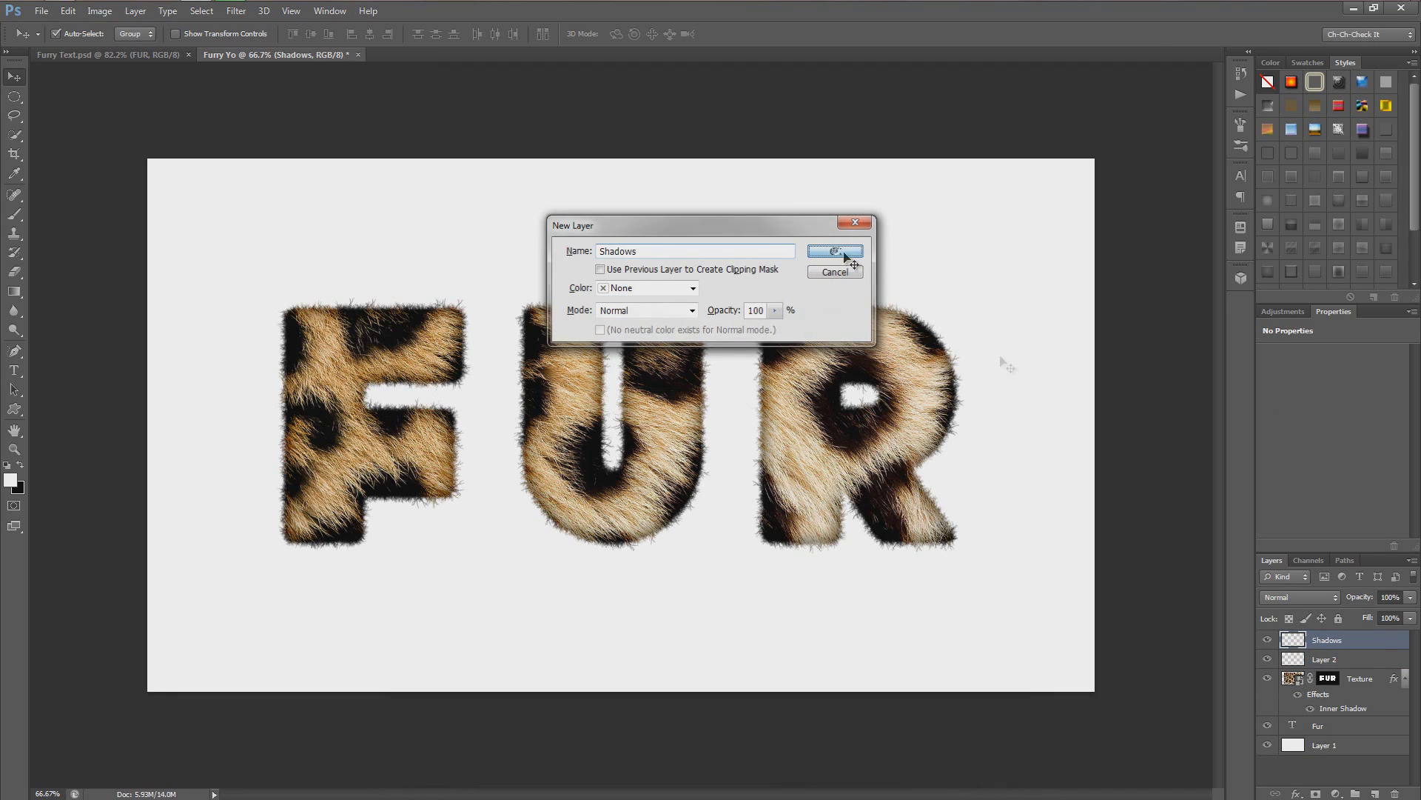
pyautogui.moveTo(1337, 658); pyautogui.dragTo(1395, 792)
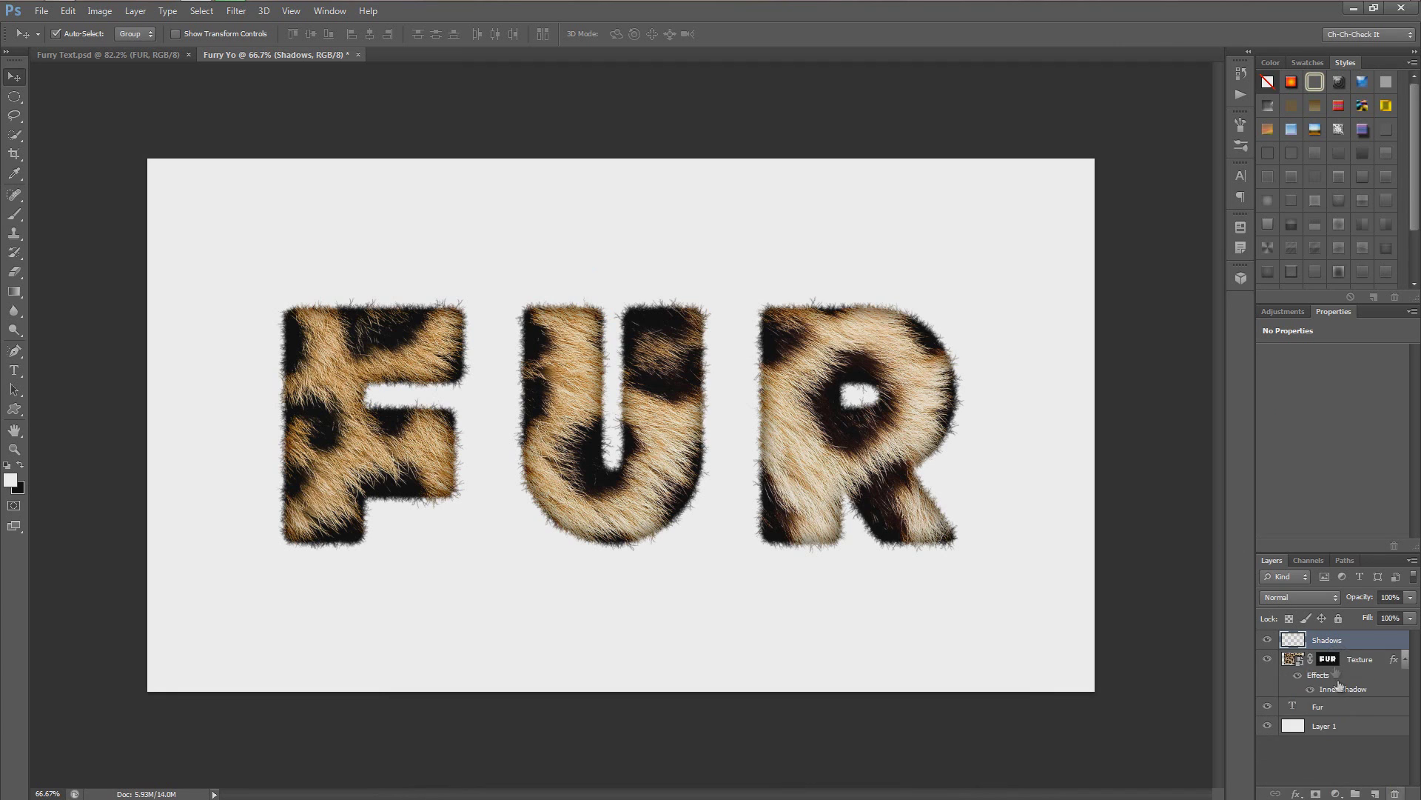
# Draw a thin elliptical selection under the letter F on the Shadows layer and fill it with the black background color.
pyautogui.click(15, 97)
pyautogui.click(15, 97)
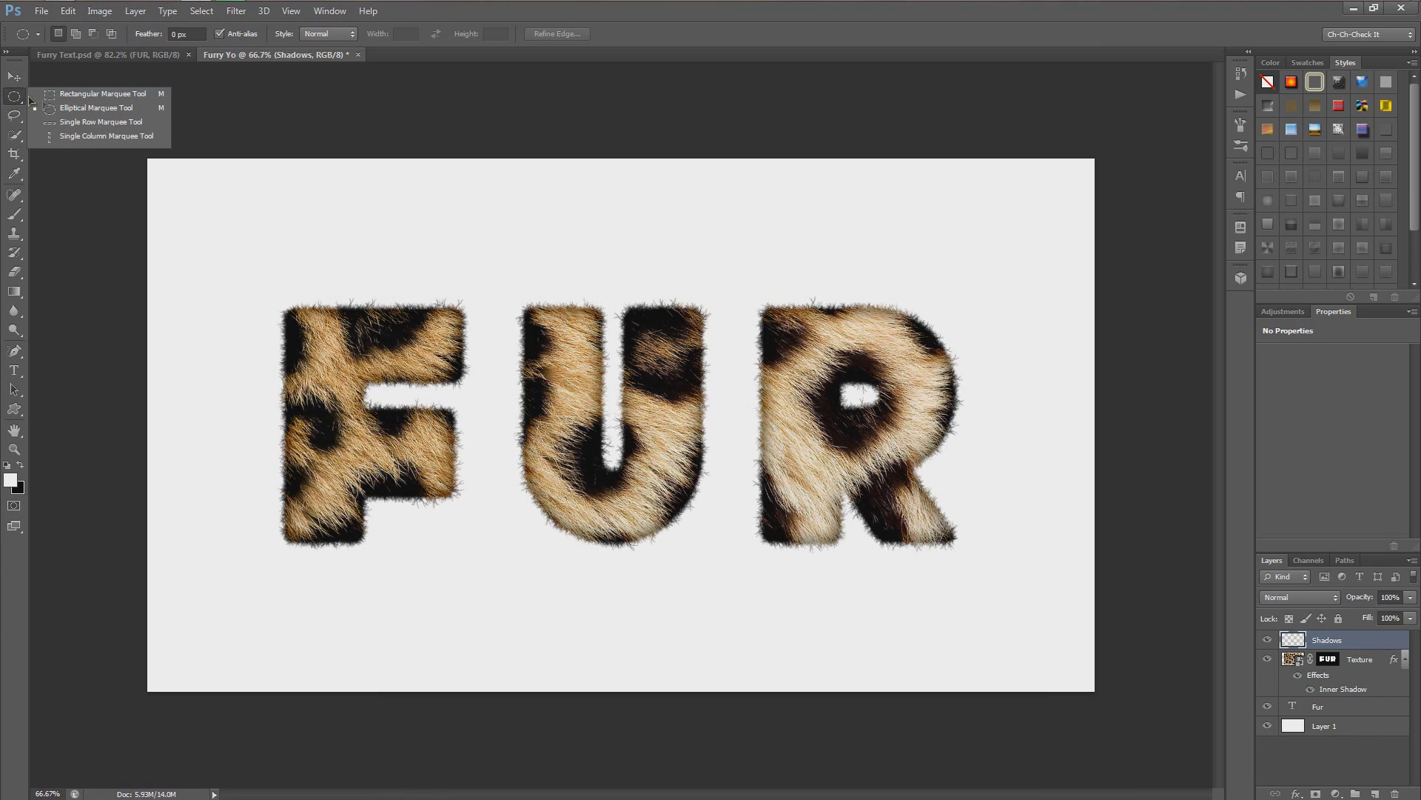
pyautogui.click(78, 109)
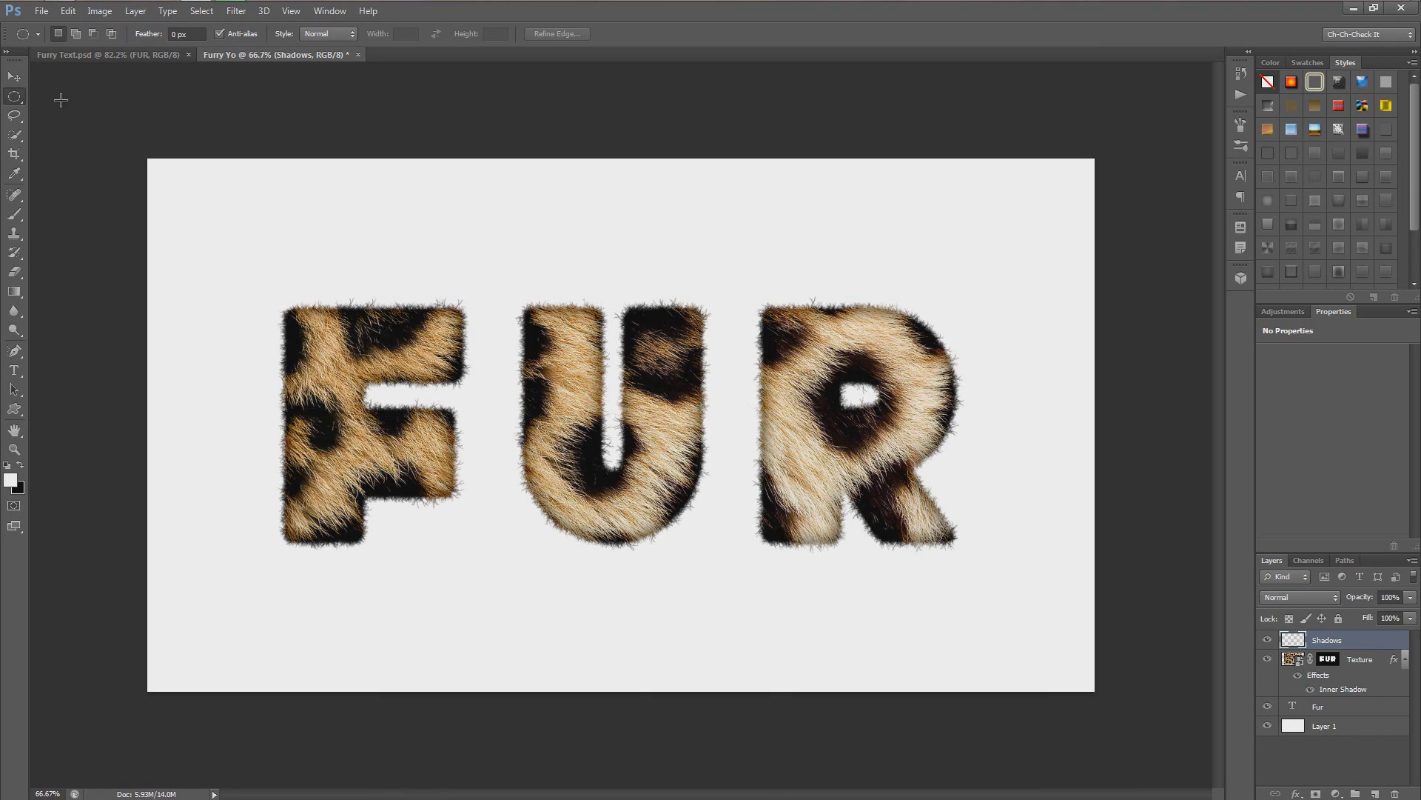
pyautogui.press('m')
pyautogui.click(15, 101)
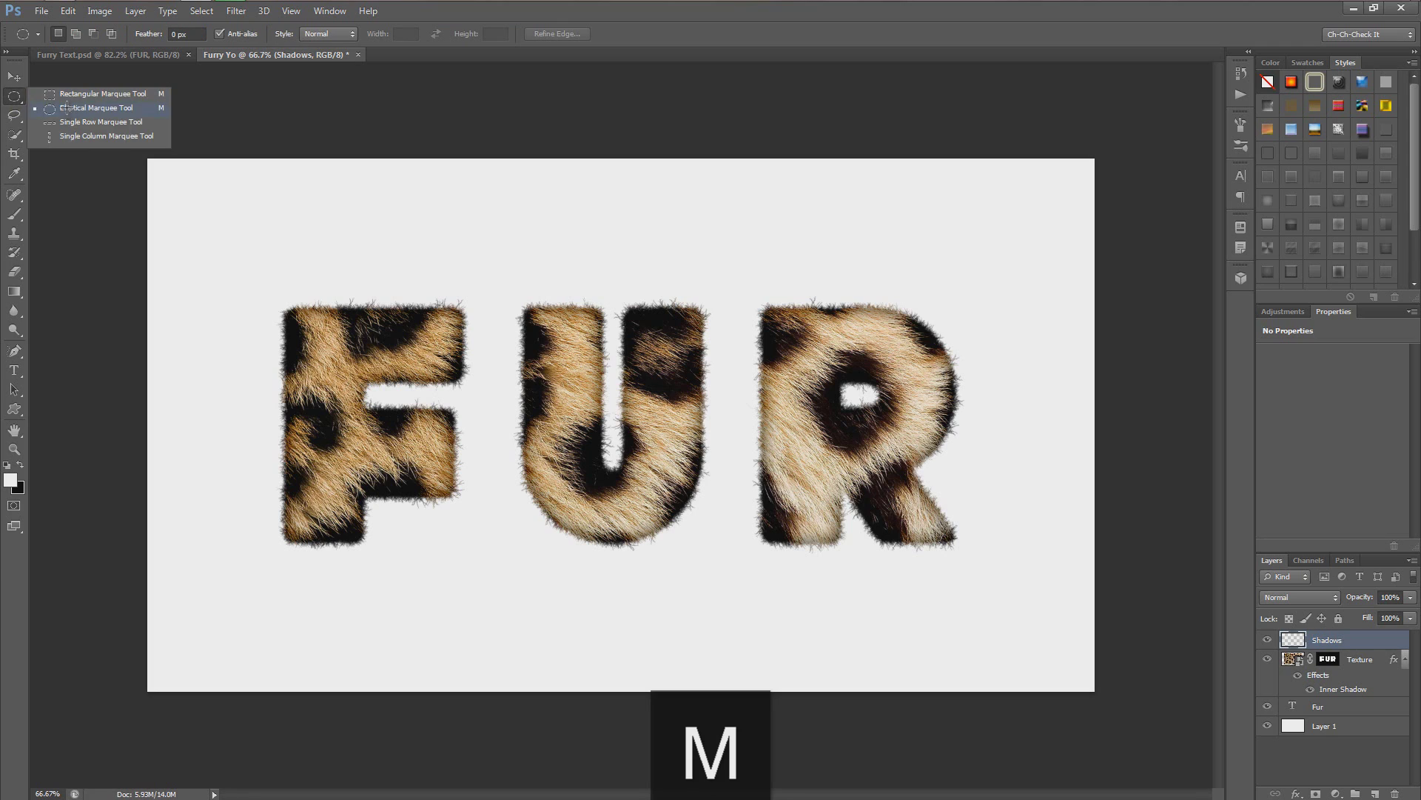
pyautogui.click(68, 111)
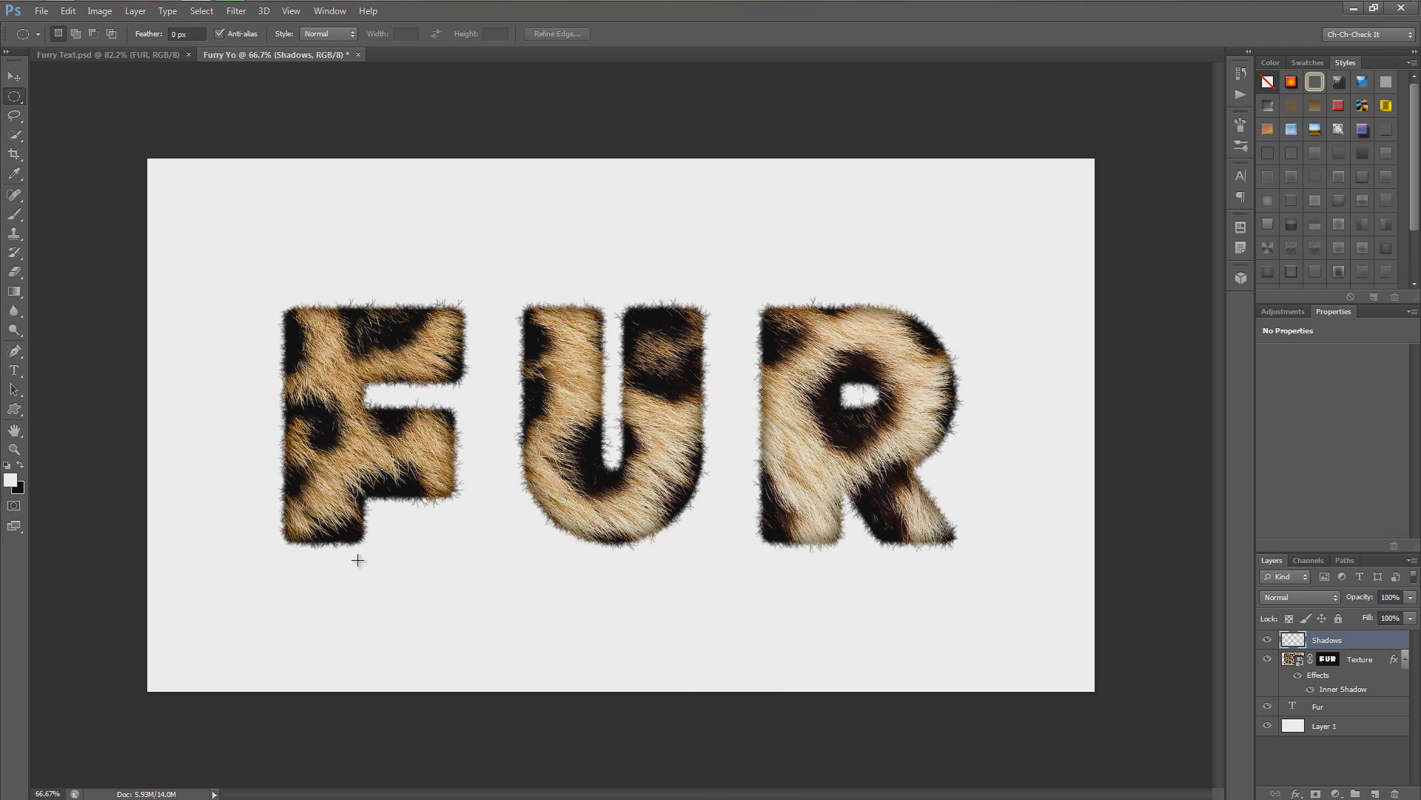
pyautogui.moveTo(278, 540); pyautogui.dragTo(456, 549)
pyautogui.hotkey('ctrl', 'z')
pyautogui.hotkey('ctrl', 'BackSpace')
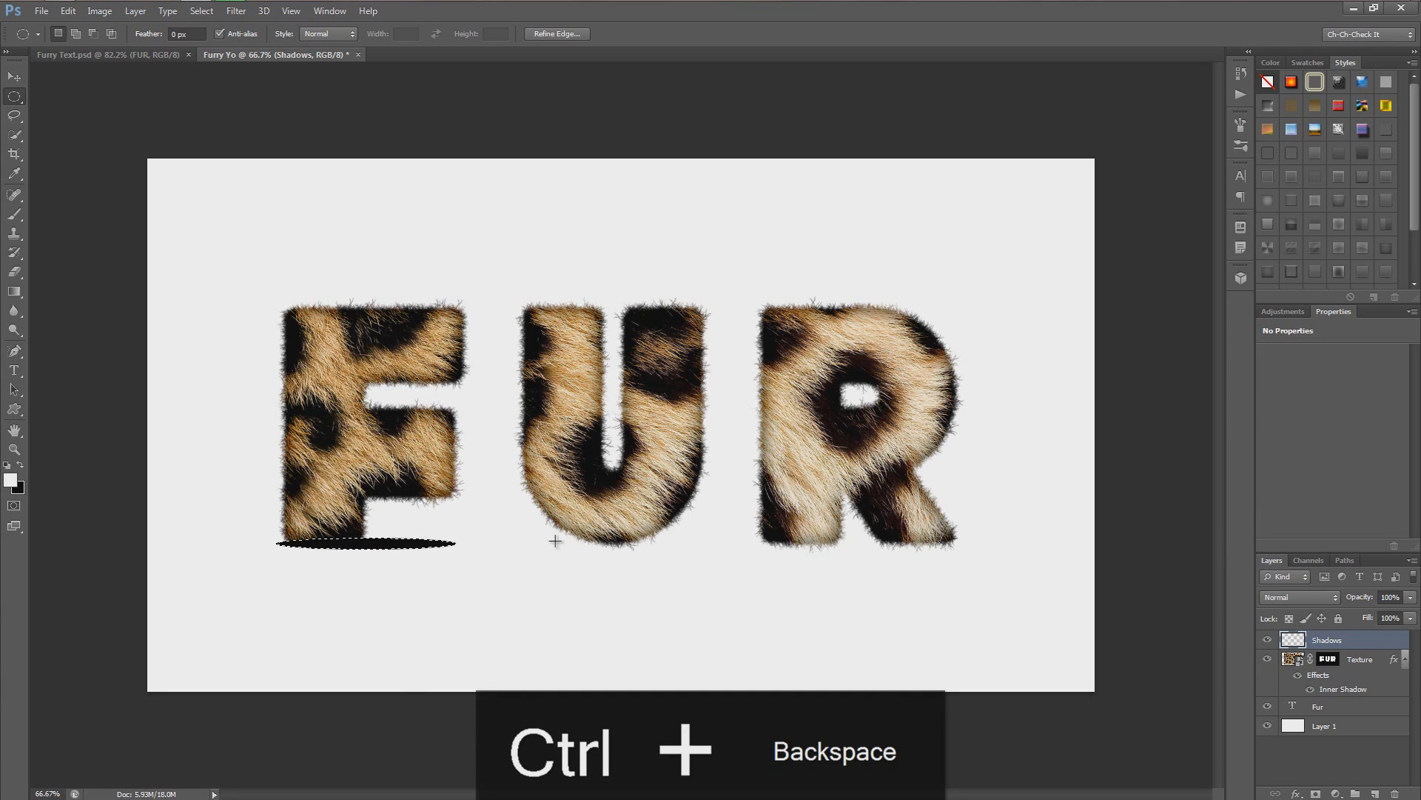
# Add matching thin black ellipses under the letters U and R on the Shadows layer, then clear the selection.
pyautogui.moveTo(534, 536); pyautogui.dragTo(692, 548)
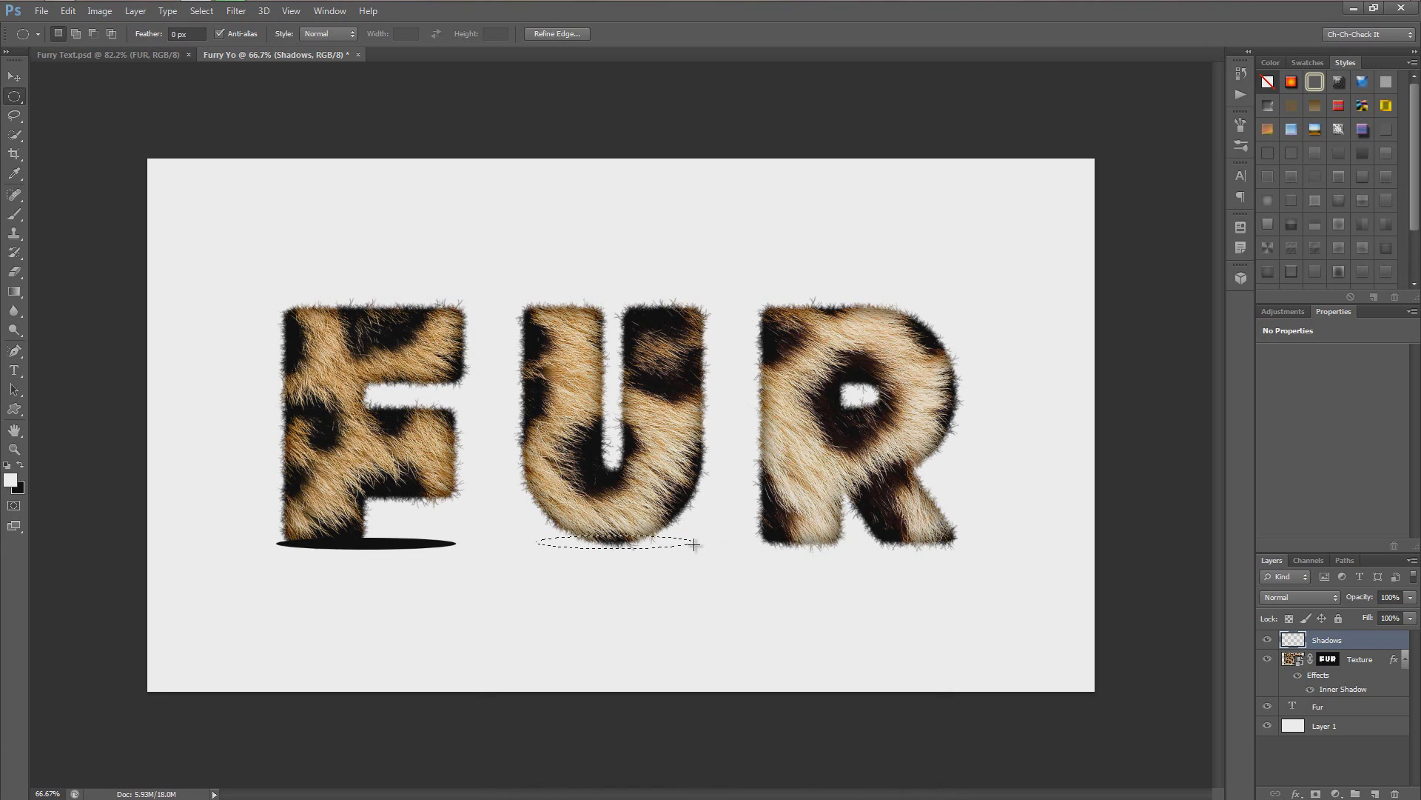
pyautogui.hotkey('ctrl', 'BackSpace')
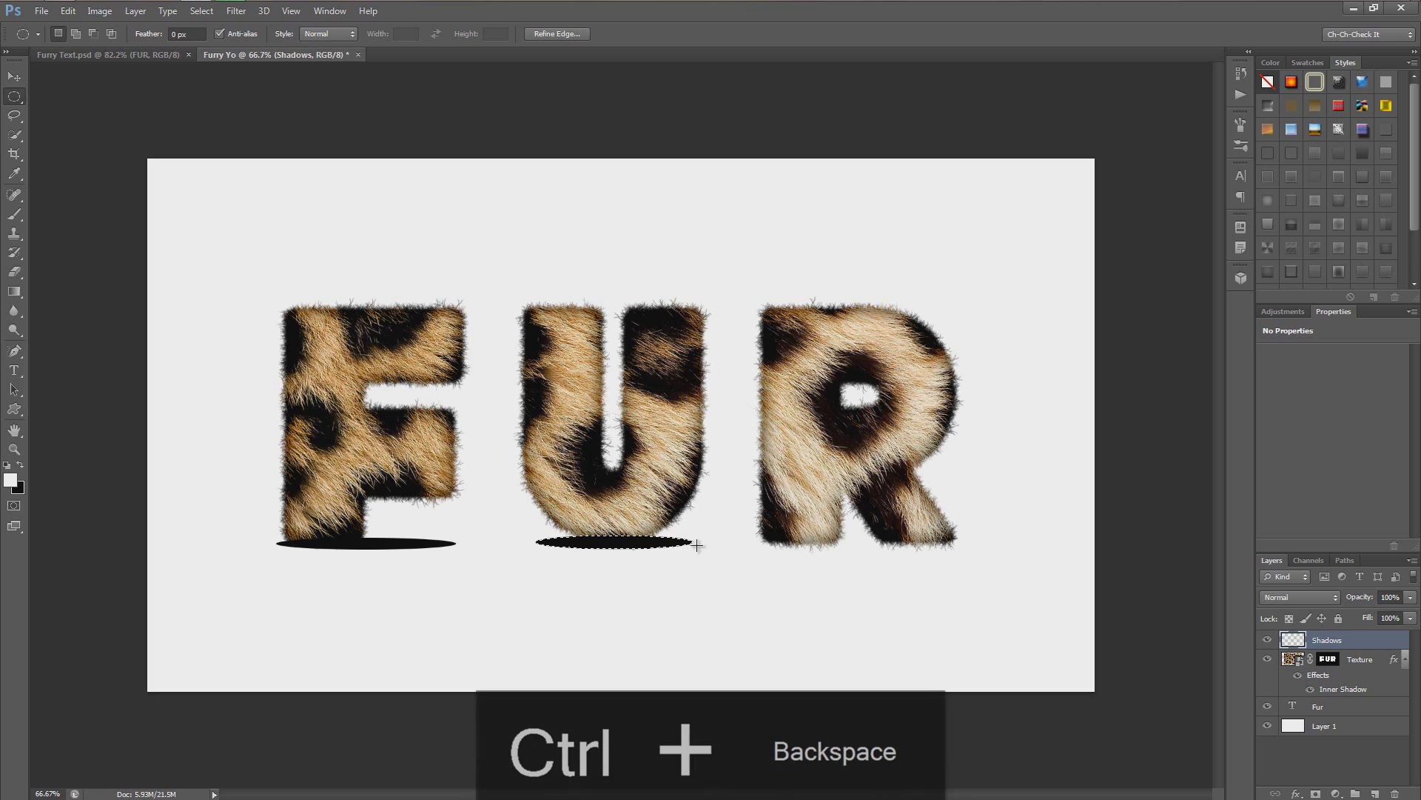
pyautogui.moveTo(744, 536); pyautogui.dragTo(968, 551)
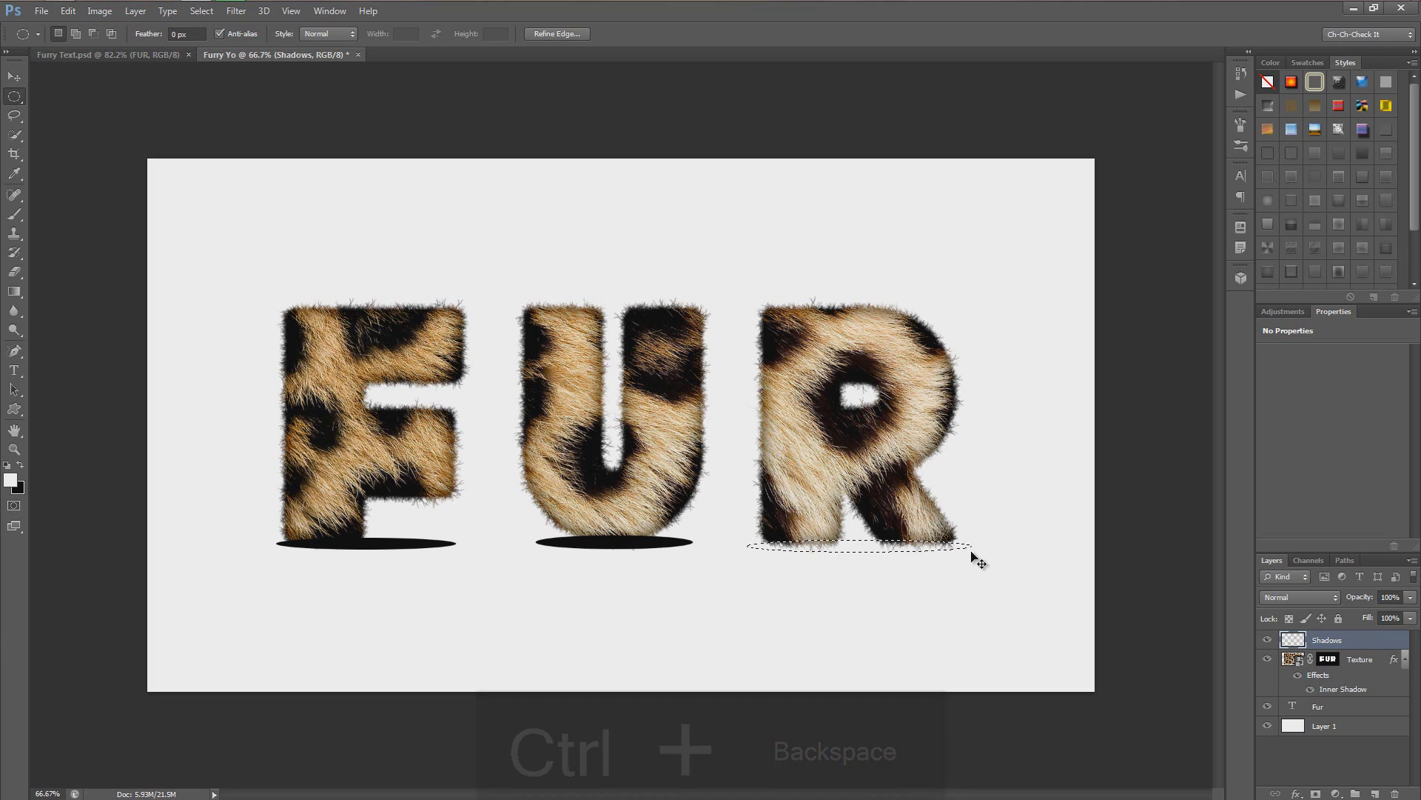
pyautogui.hotkey('ctrl', 'BackSpace')
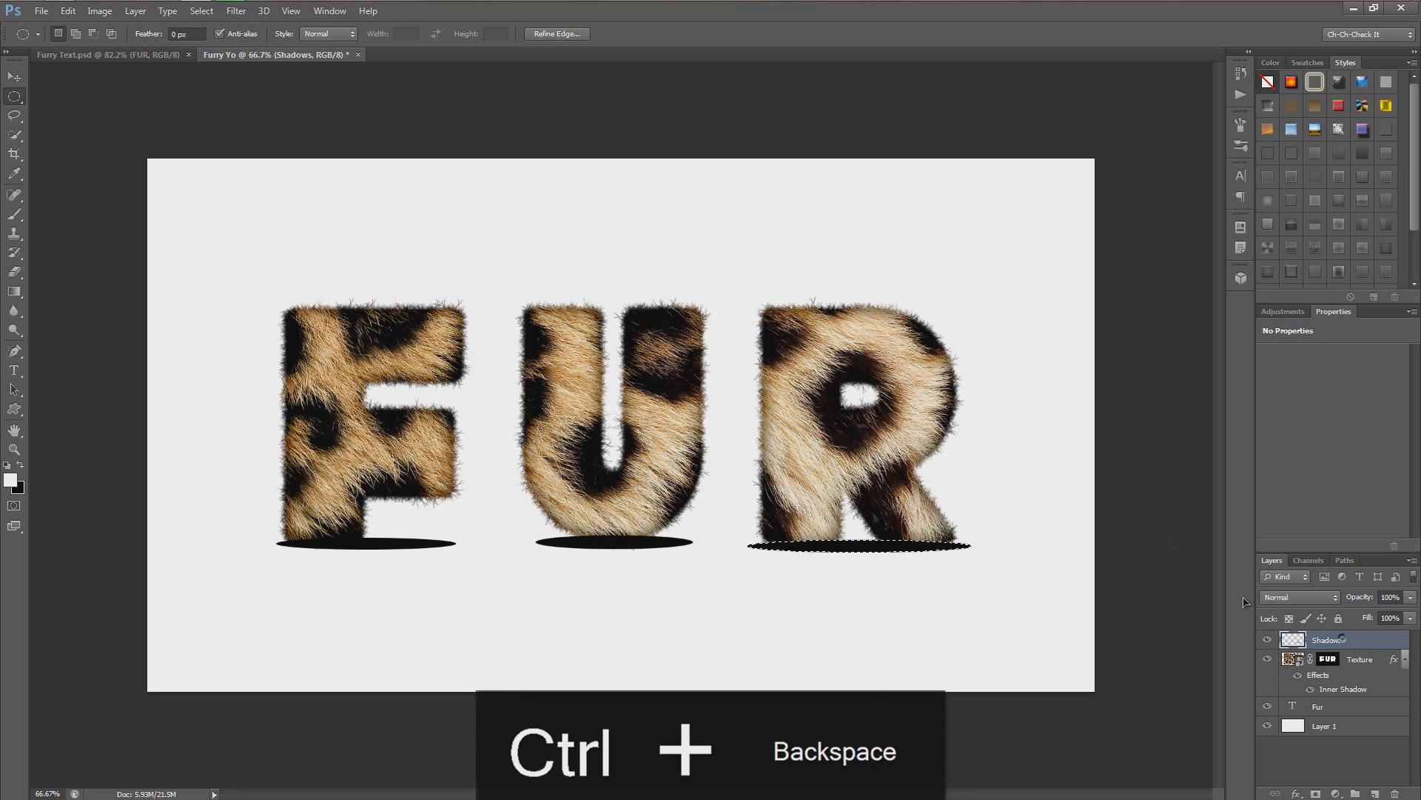
pyautogui.hotkey('ctrl', 'd')
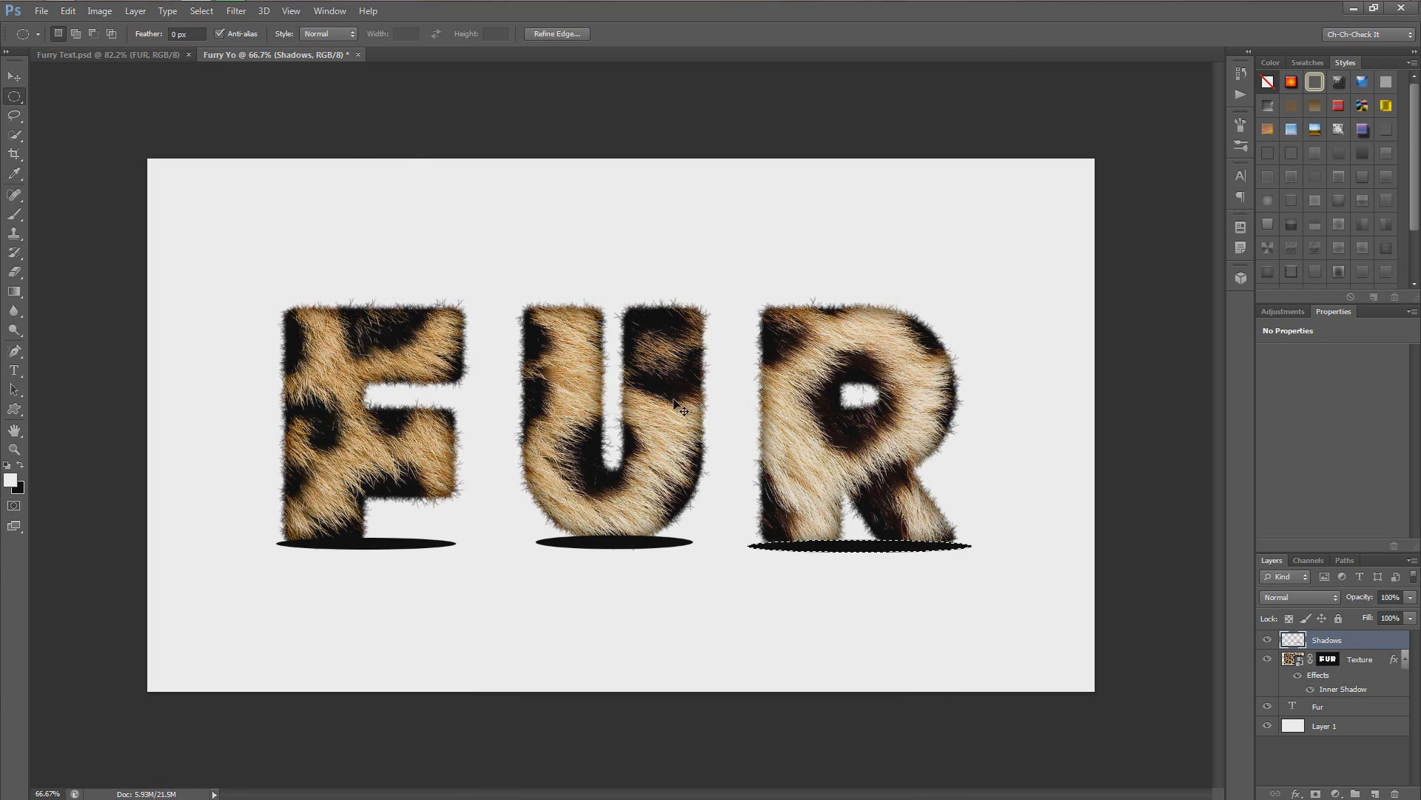
# Apply a Gaussian Blur with a radius of 18.2 pixels to the ellipses on the Shadows layer.
pyautogui.click(237, 10)
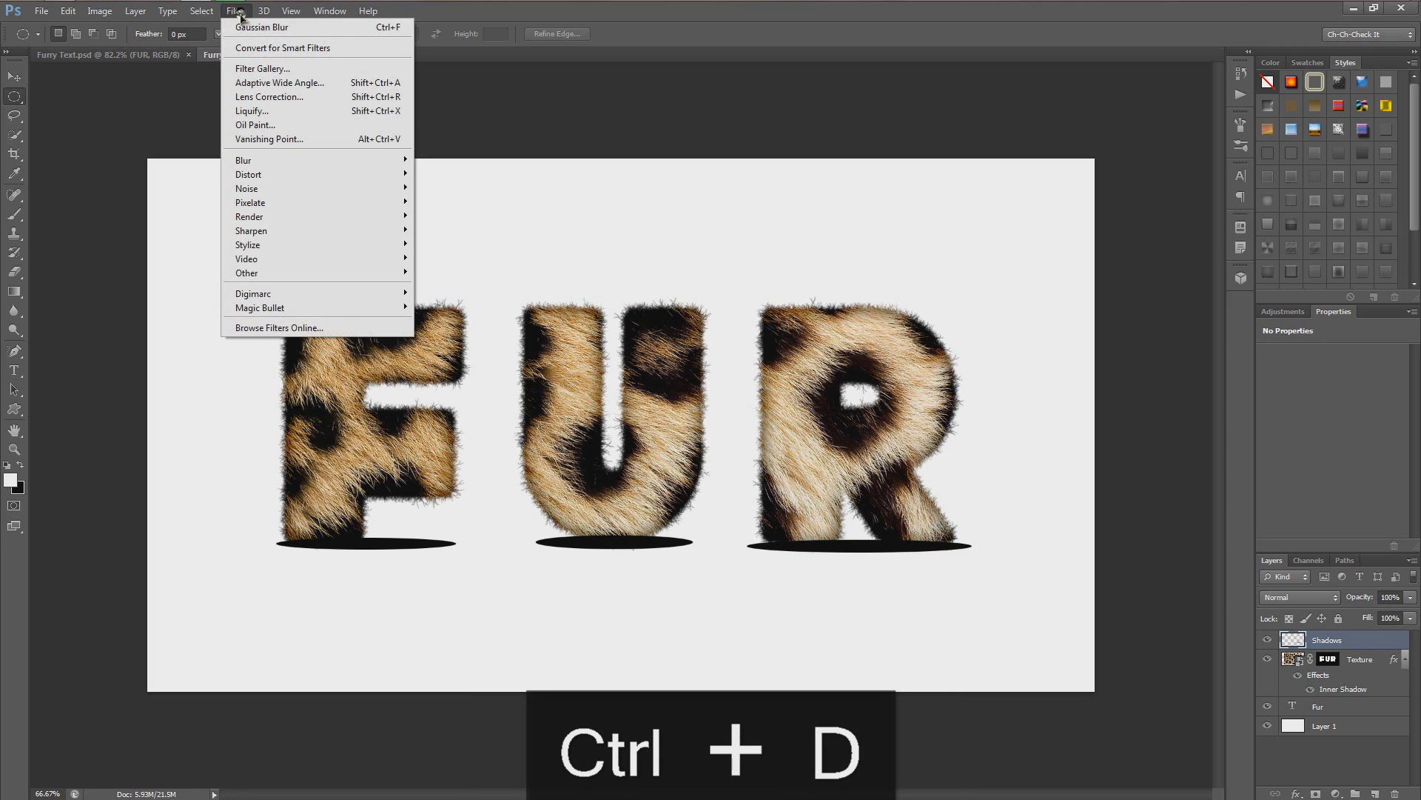
pyautogui.moveTo(281, 161)
pyautogui.click(454, 265)
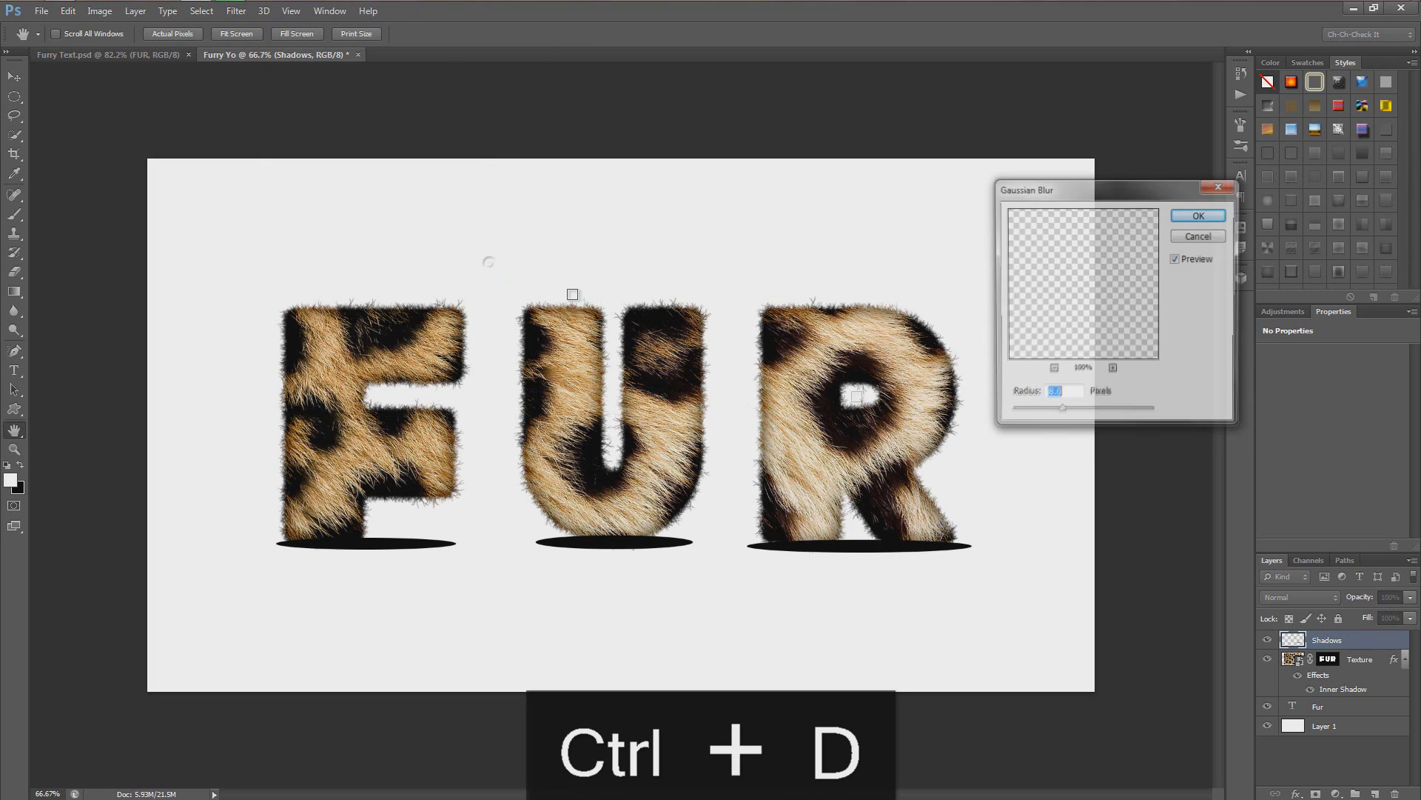
pyautogui.moveTo(1073, 417); pyautogui.dragTo(1072, 415)
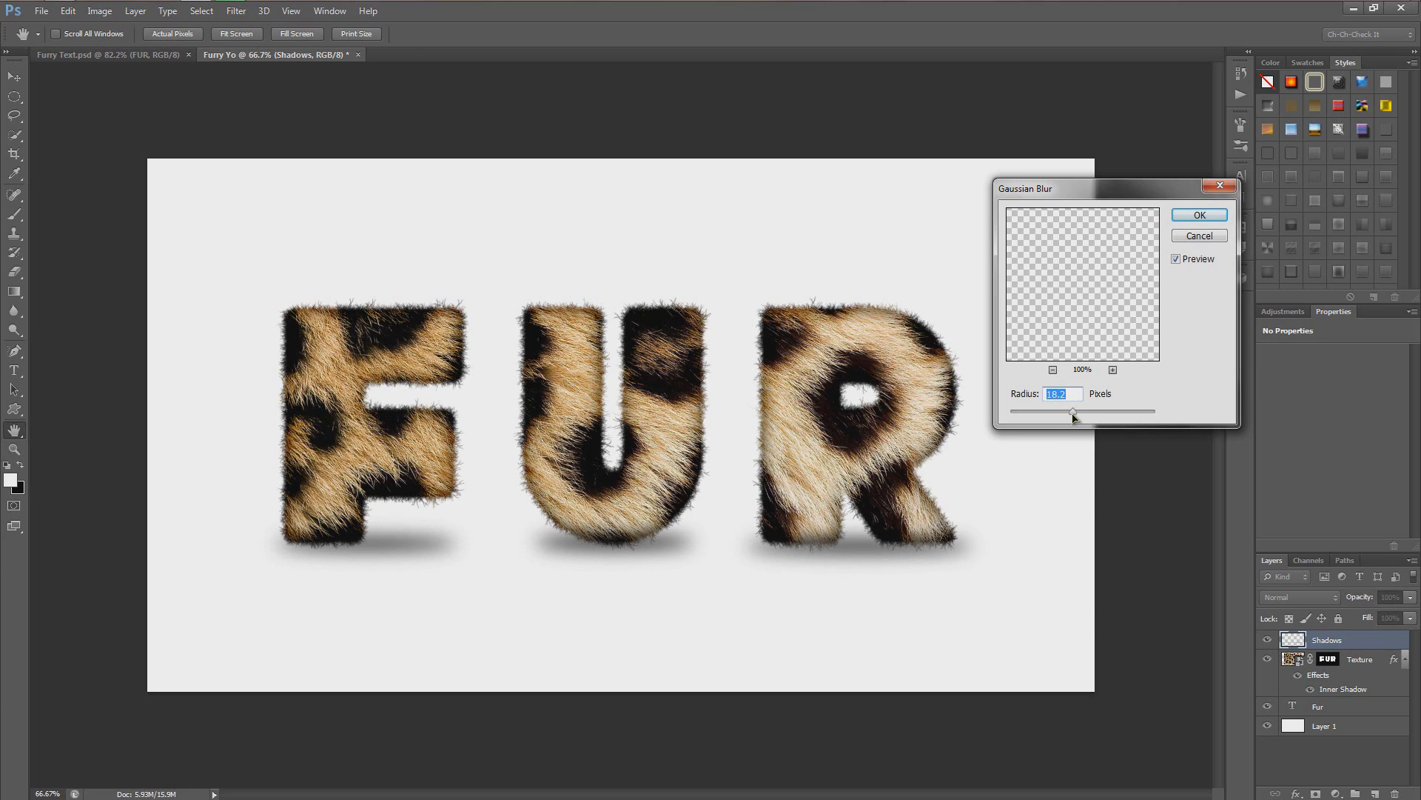
pyautogui.click(1199, 215)
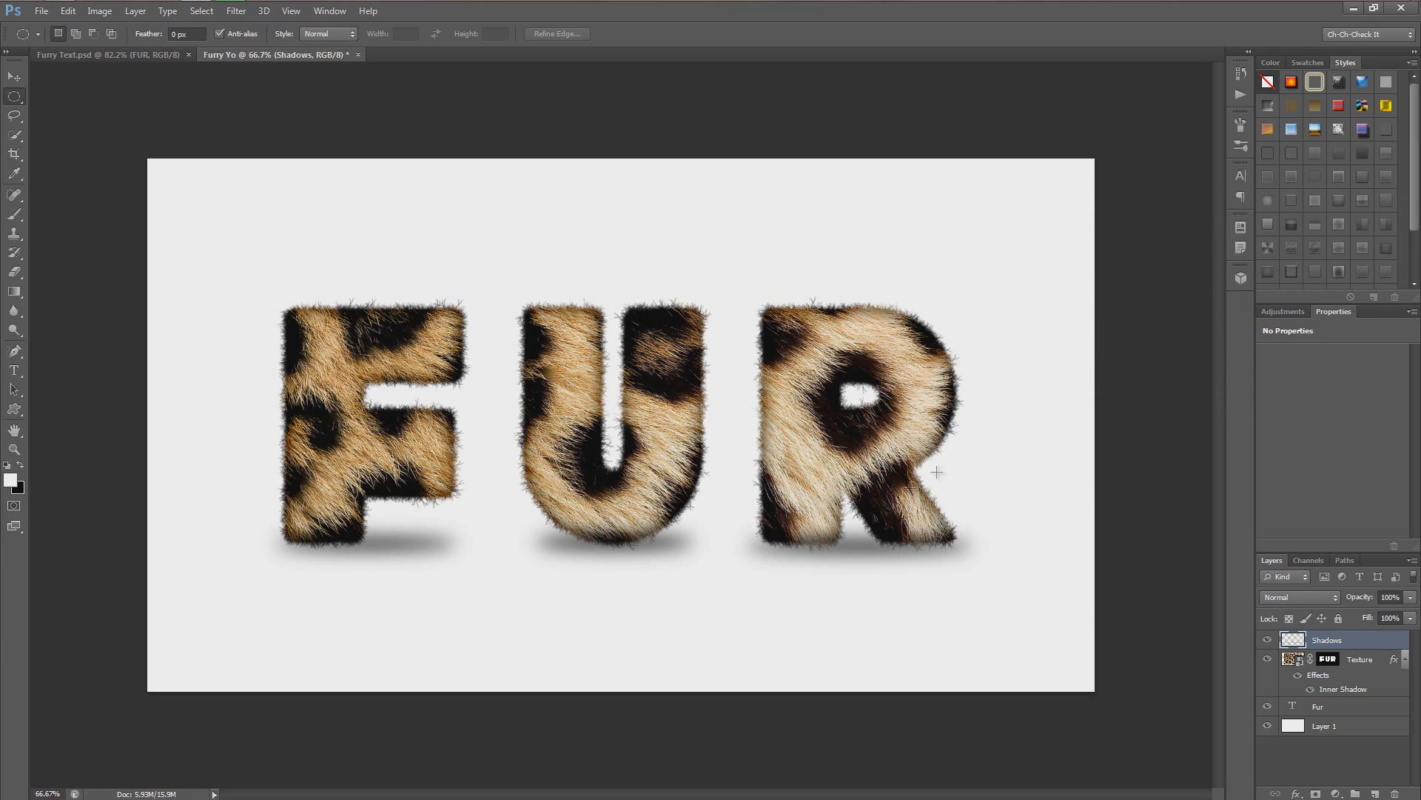
# Add small black-filled ellipses under both feet of the R, the base of the U and the stem of the F, then deselect.
pyautogui.moveTo(756, 542); pyautogui.dragTo(954, 552)
pyautogui.hotkey('ctrl', 'BackSpace')
pyautogui.hotkey('ctrl', 'BackSpace')
pyautogui.moveTo(578, 534); pyautogui.dragTo(653, 552)
pyautogui.hotkey('ctrl', 'BackSpace')
pyautogui.moveTo(284, 536); pyautogui.dragTo(377, 547)
pyautogui.press('Left')
pyautogui.hotkey('ctrl', 'BackSpace')
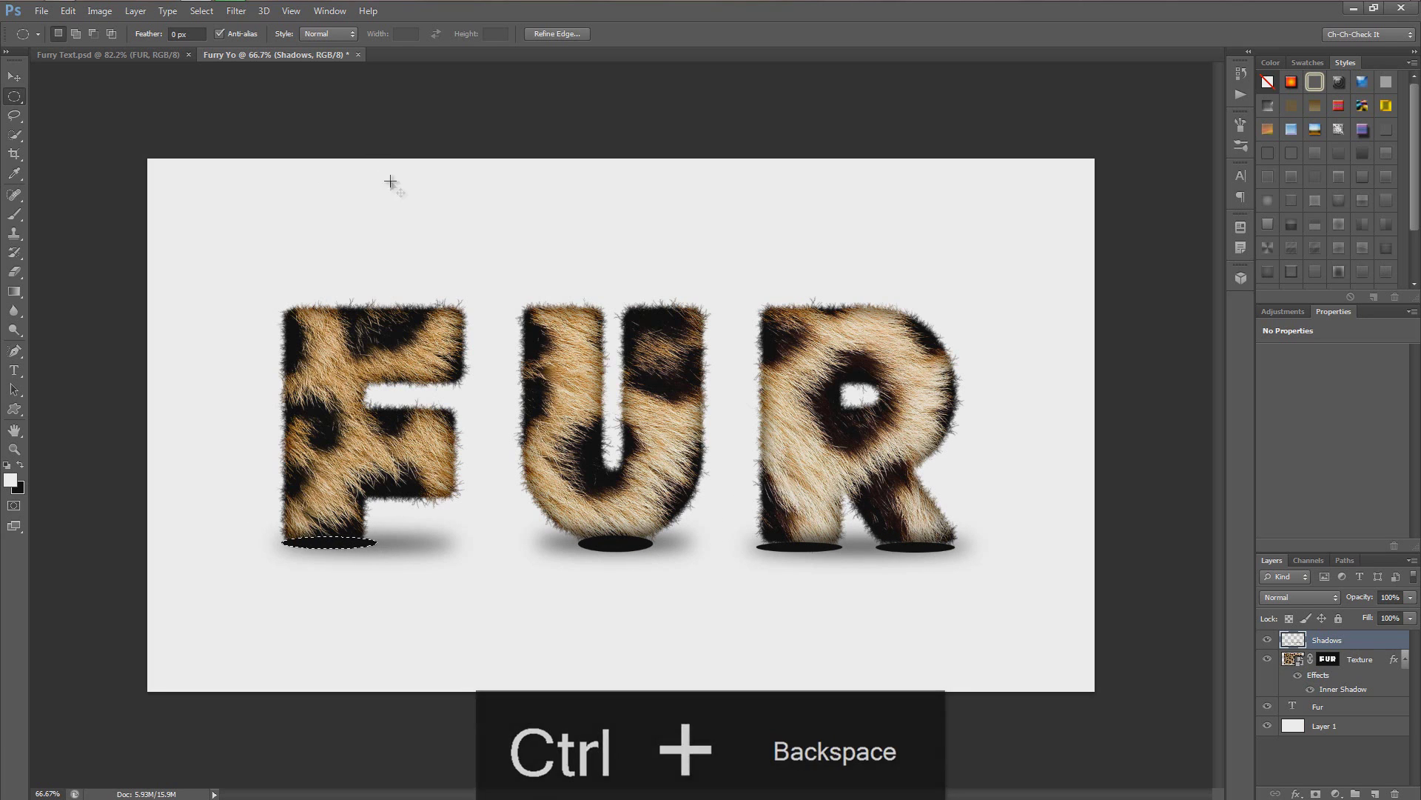
pyautogui.hotkey('ctrl', 'd')
# Apply a Gaussian Blur with a radius of 9.0 pixels to the small ellipses on the Shadows layer.
pyautogui.click(238, 11)
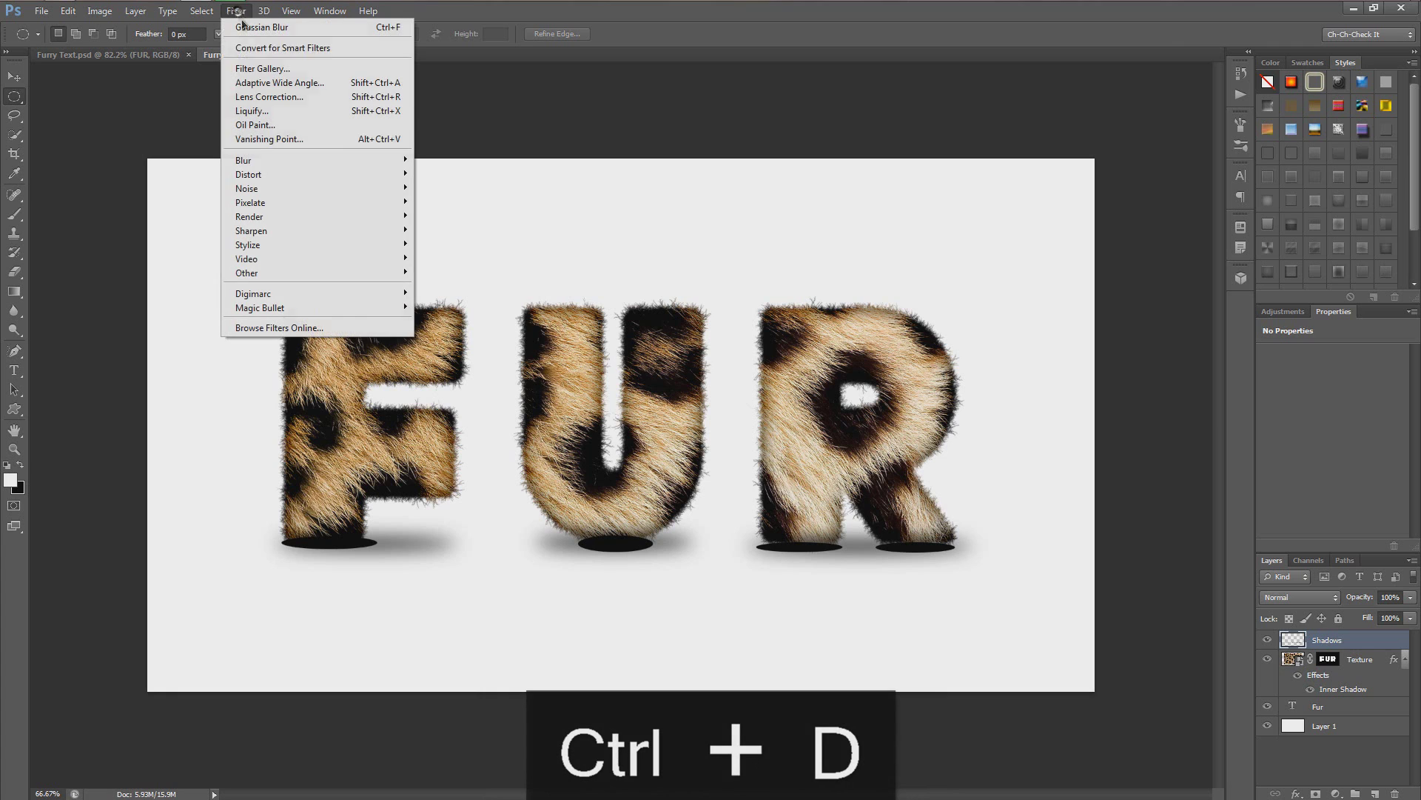
pyautogui.click(469, 264)
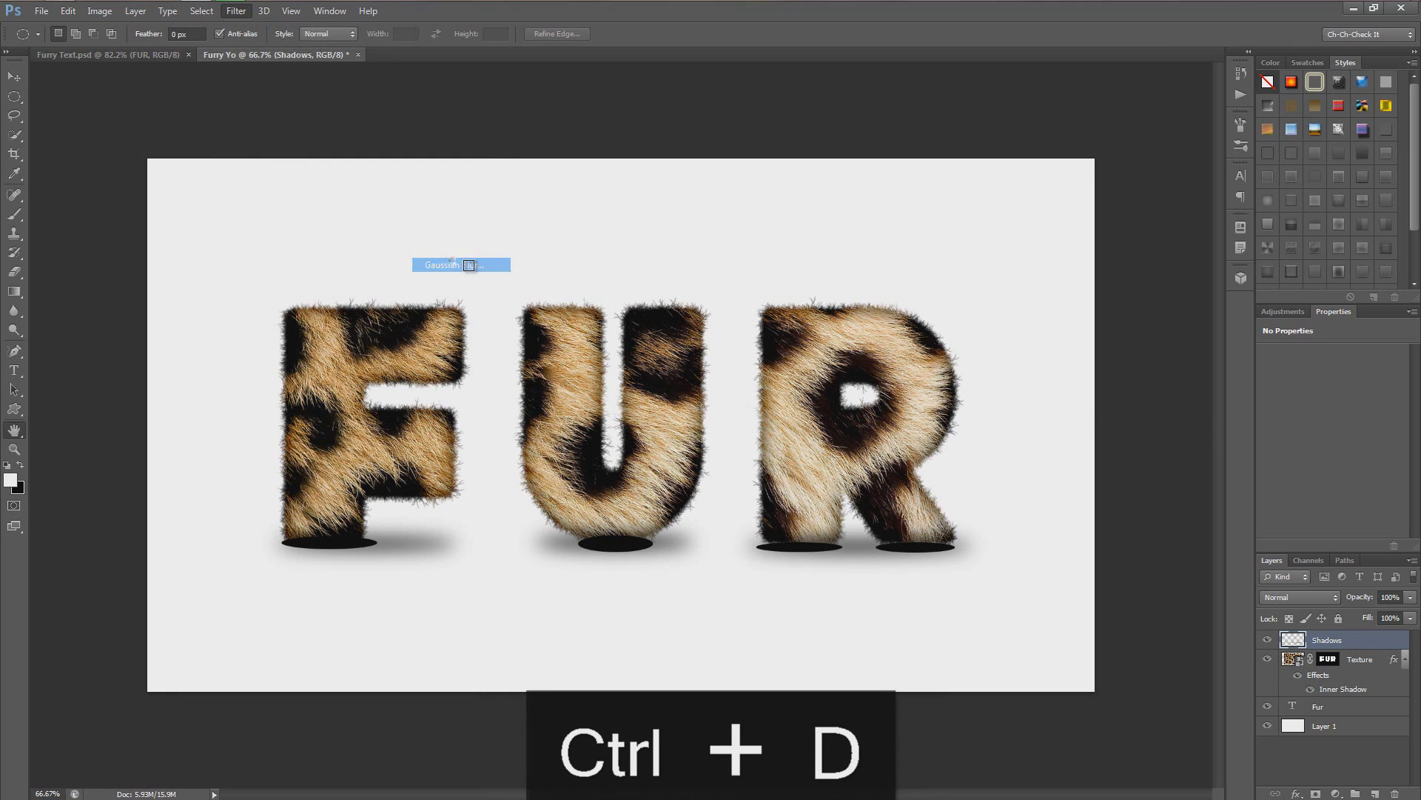
pyautogui.moveTo(1060, 411)
pyautogui.mouseDown()
pyautogui.moveTo(1044, 416)
pyautogui.moveTo(1071, 416)
pyautogui.mouseUp()
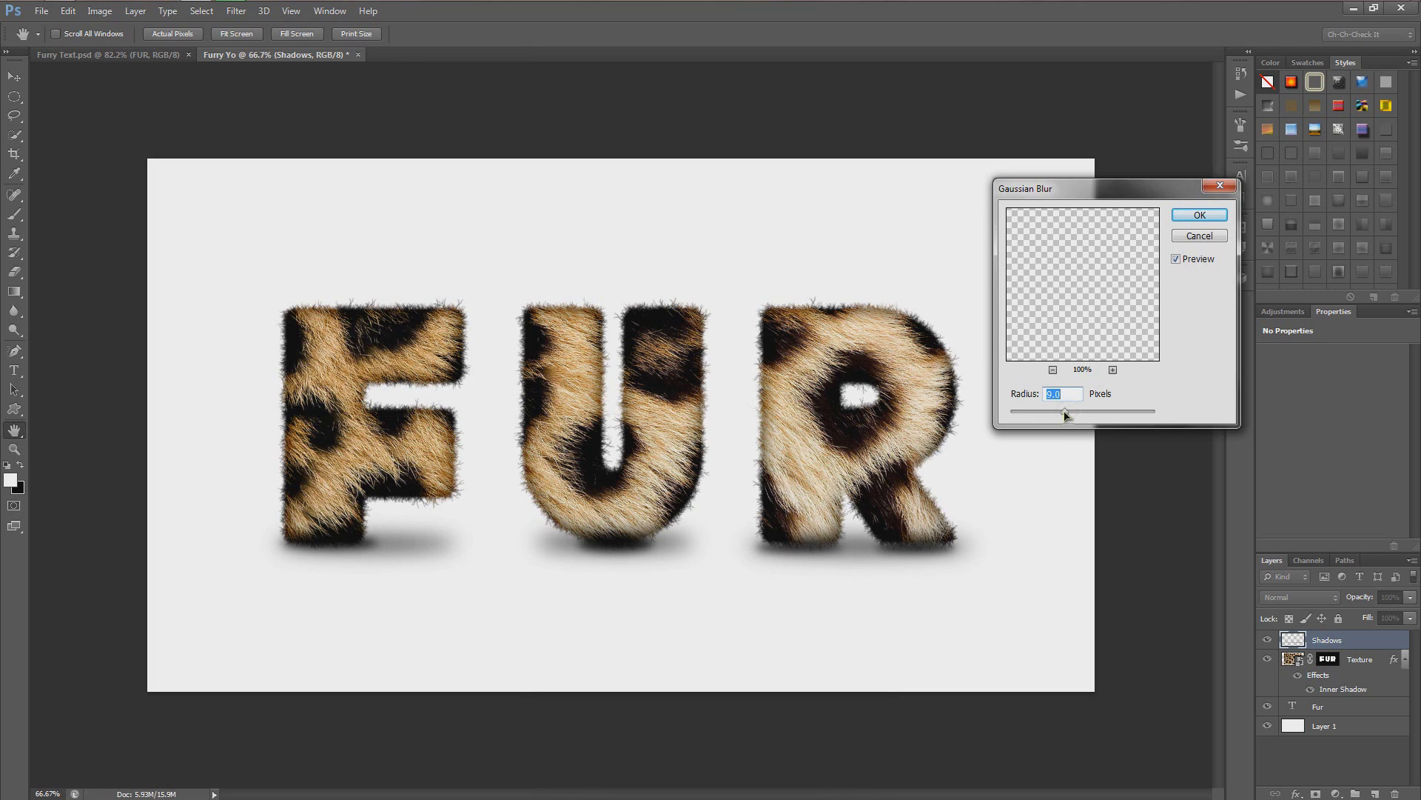
pyautogui.click(1189, 217)
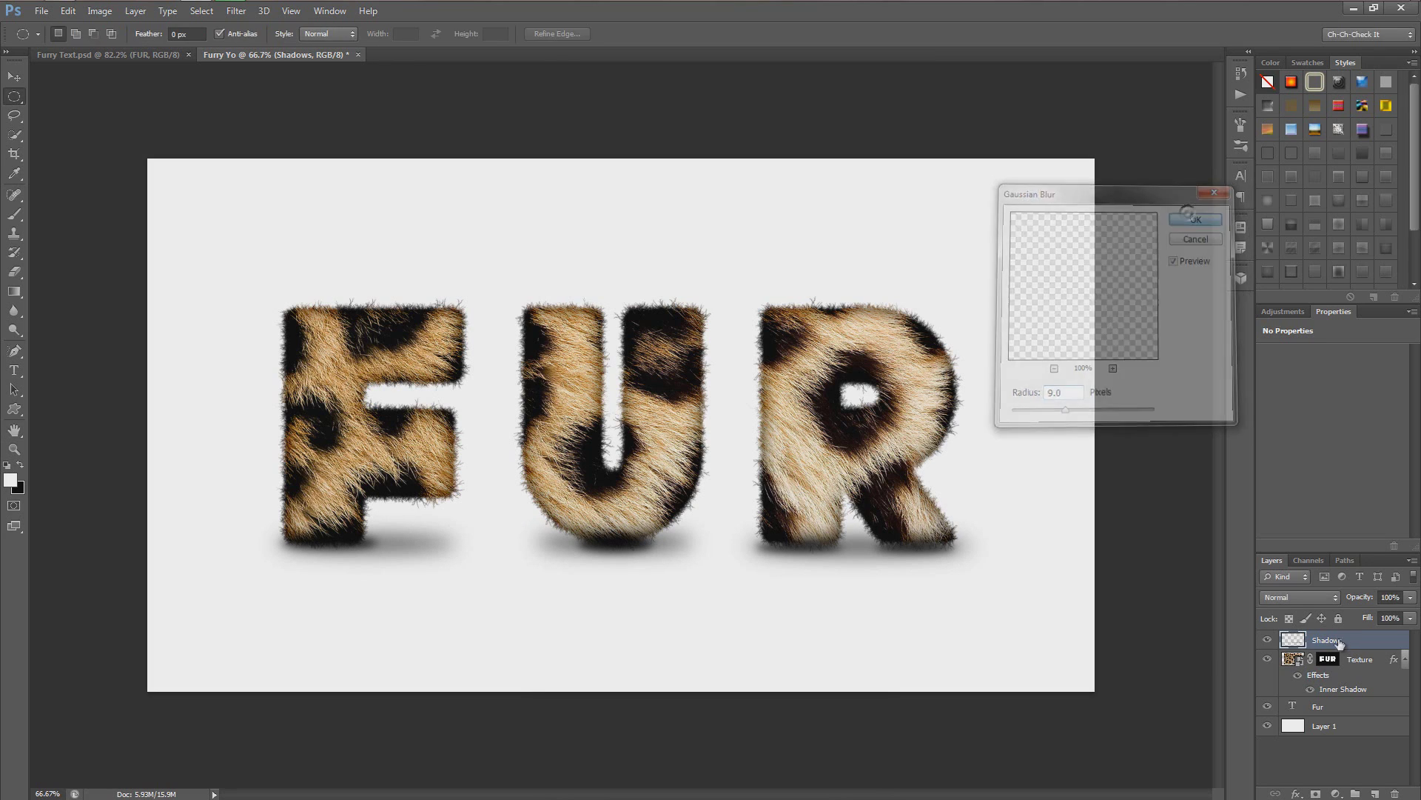
# Move the Shadows layer beneath the Fur text layer, directly above Layer 1, and fit the image on screen.
pyautogui.moveTo(1336, 642); pyautogui.dragTo(1345, 720)
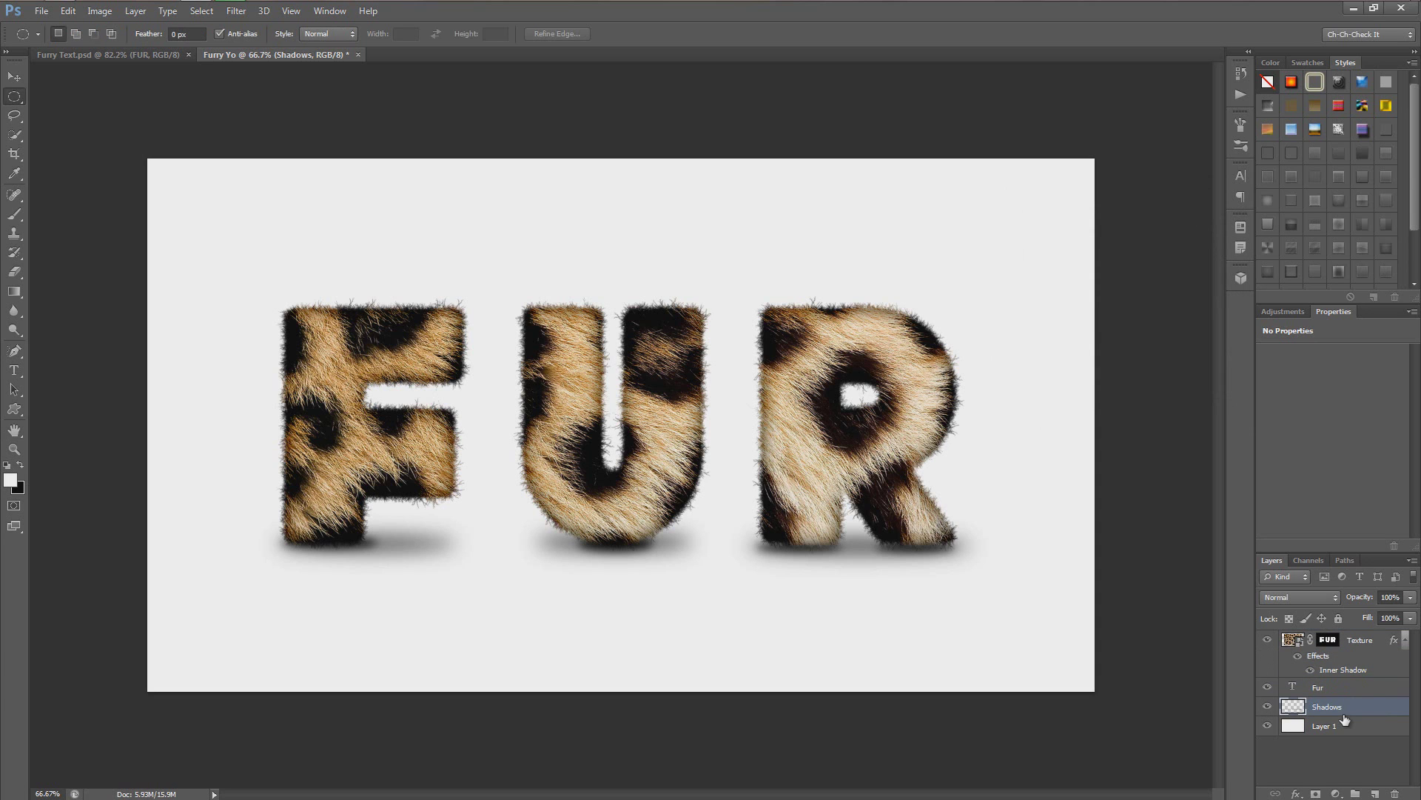
pyautogui.click(14, 76)
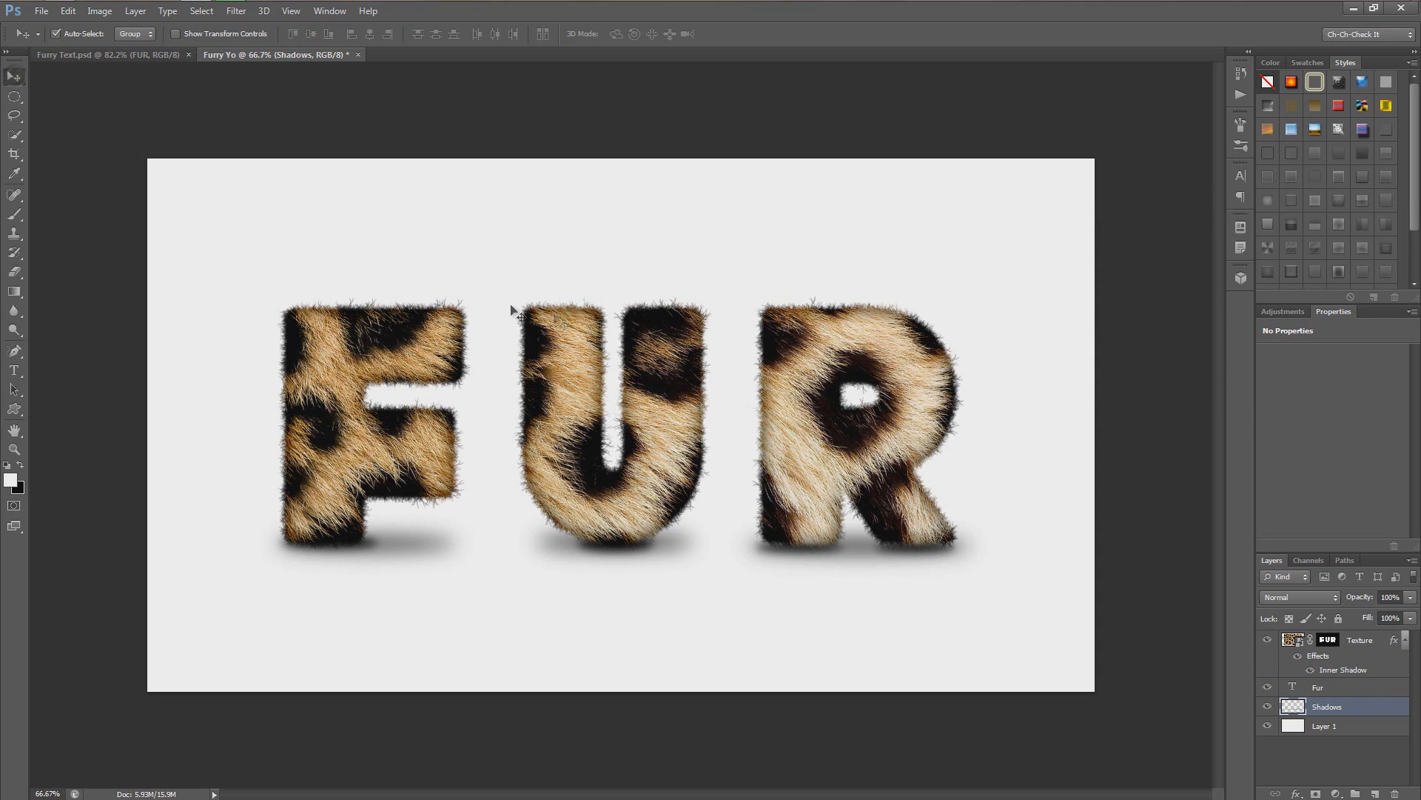
pyautogui.hotkey('ctrl', '-')
pyautogui.hotkey('ctrl', '0')
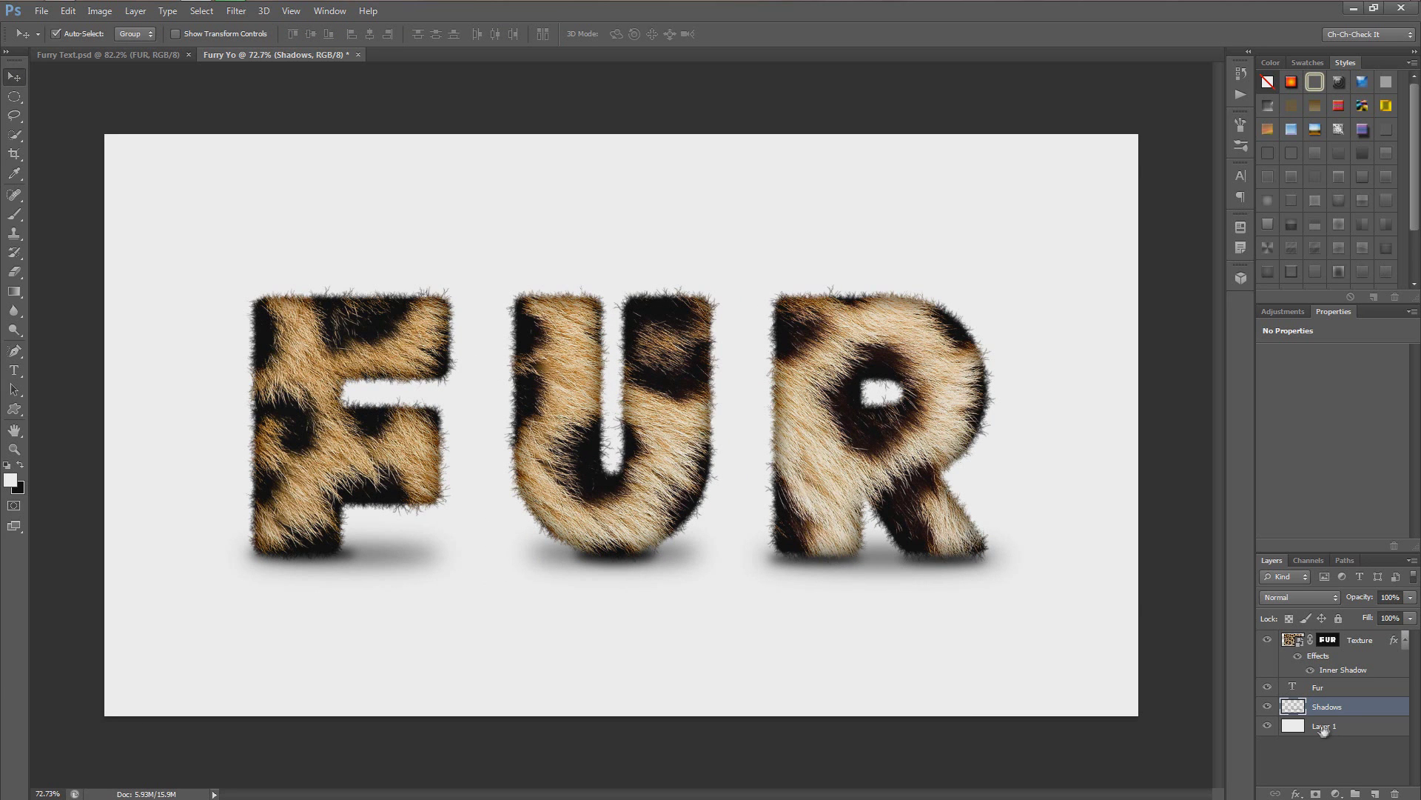
# Delete Layer 1 and place wooden floor image 02 from the desktop wood folder, scaled to about 88% to cover the canvas.
pyautogui.moveTo(1324, 728); pyautogui.dragTo(1395, 793)
pyautogui.click(1354, 8)
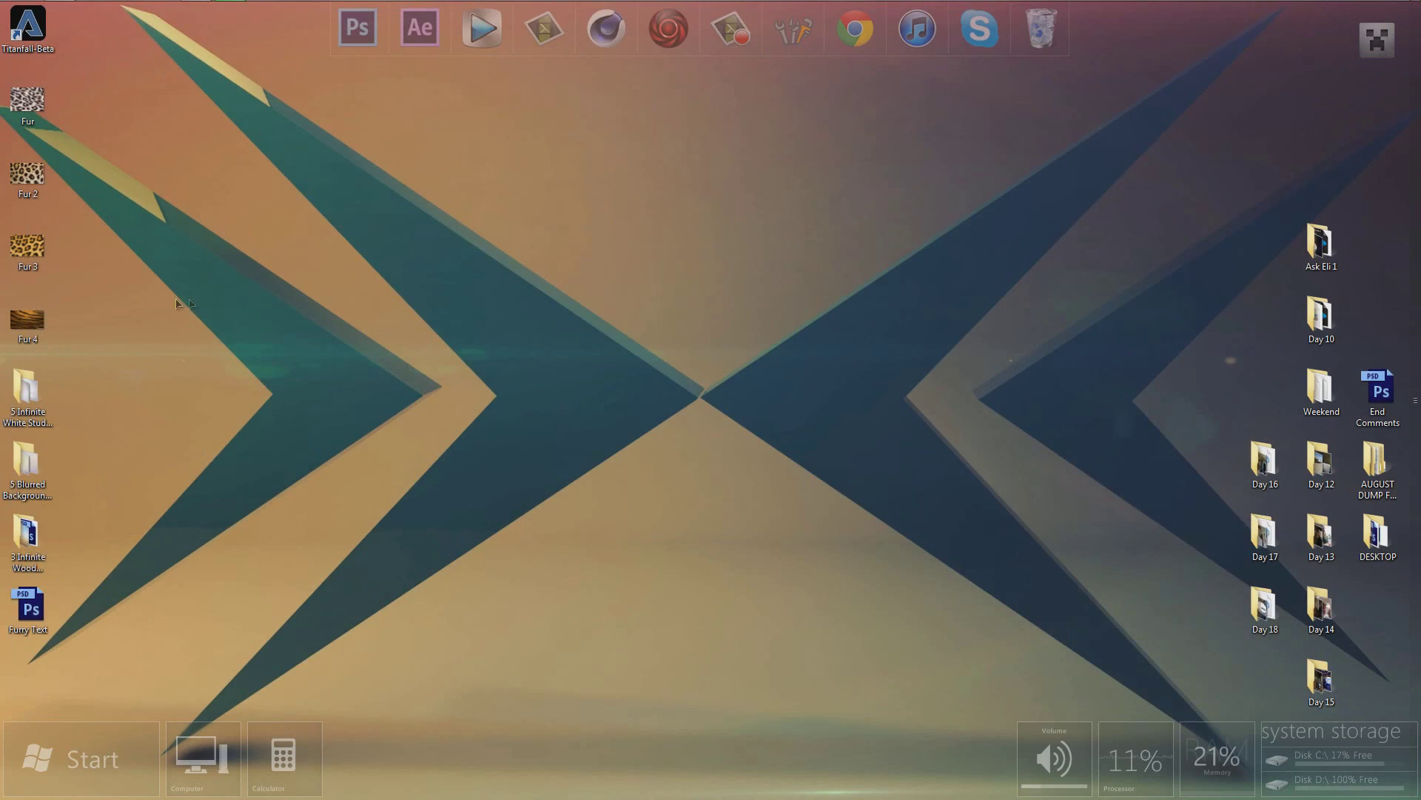
pyautogui.doubleClick(31, 538)
pyautogui.moveTo(631, 310); pyautogui.dragTo(923, 622)
pyautogui.moveTo(1024, 724); pyautogui.dragTo(1150, 798)
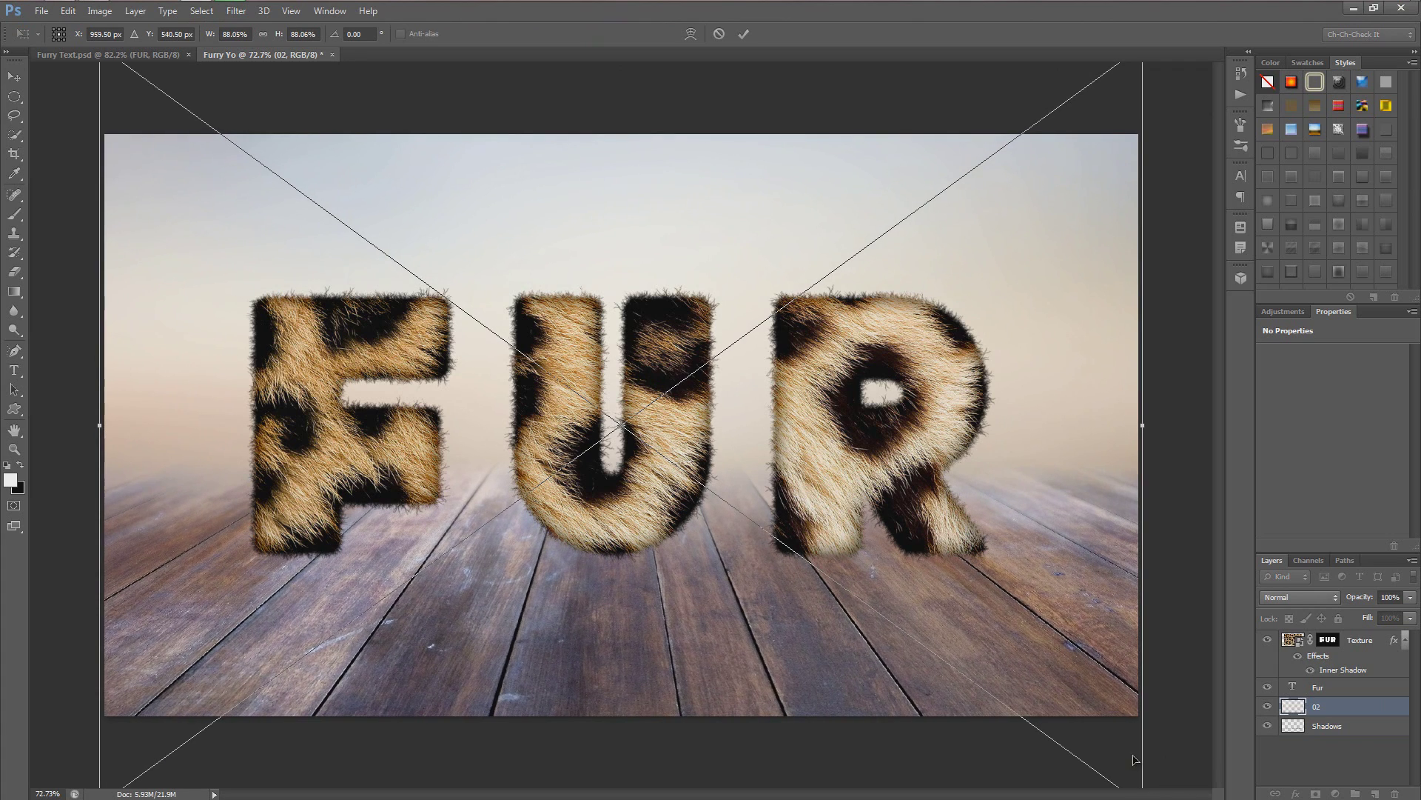
pyautogui.click(743, 34)
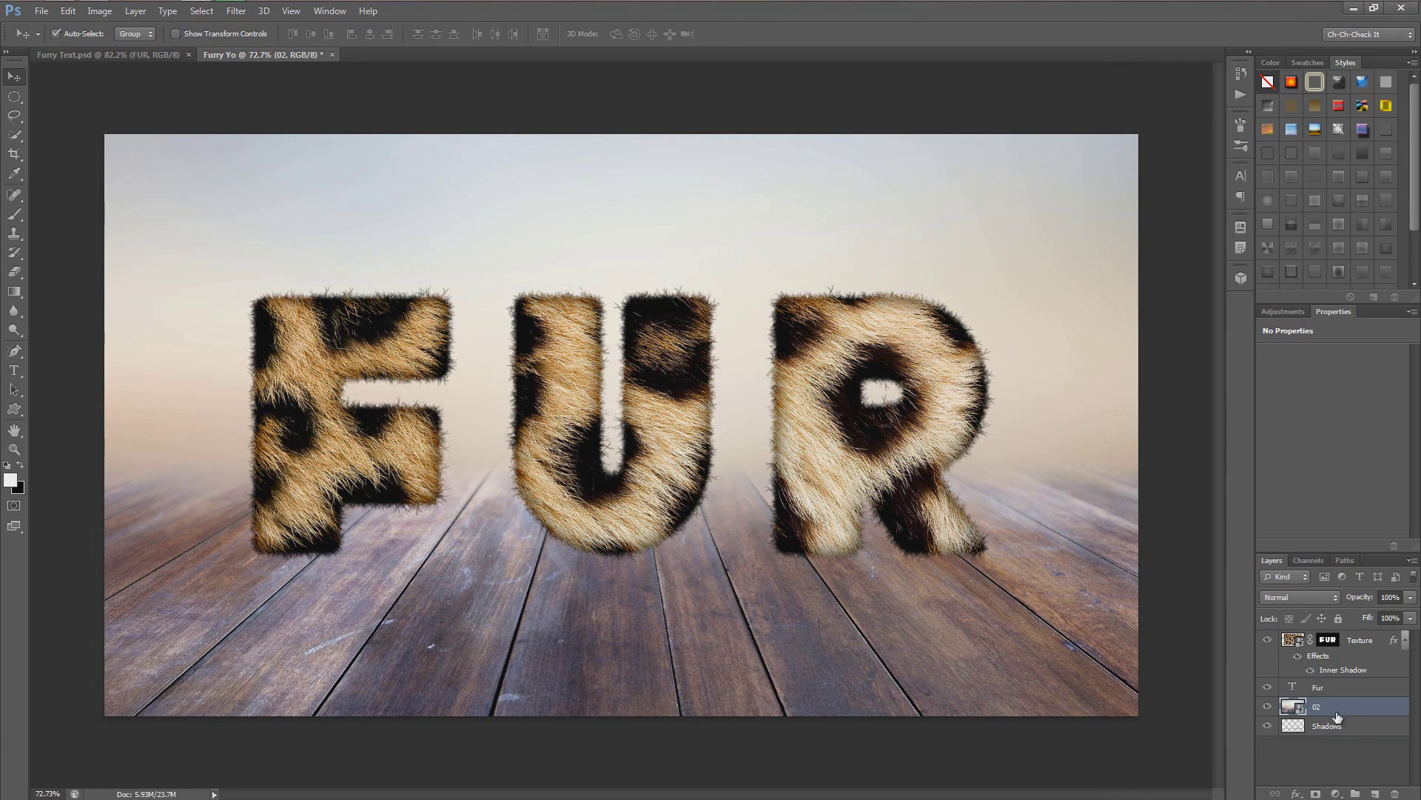
# Move the wooden floor layer 02 beneath the Shadows layer.
pyautogui.moveTo(1340, 706); pyautogui.dragTo(1336, 735)
pyautogui.scroll(-3, 652, 513)
pyautogui.scroll(4, 652, 513)
pyautogui.scroll(-2, 651, 513)
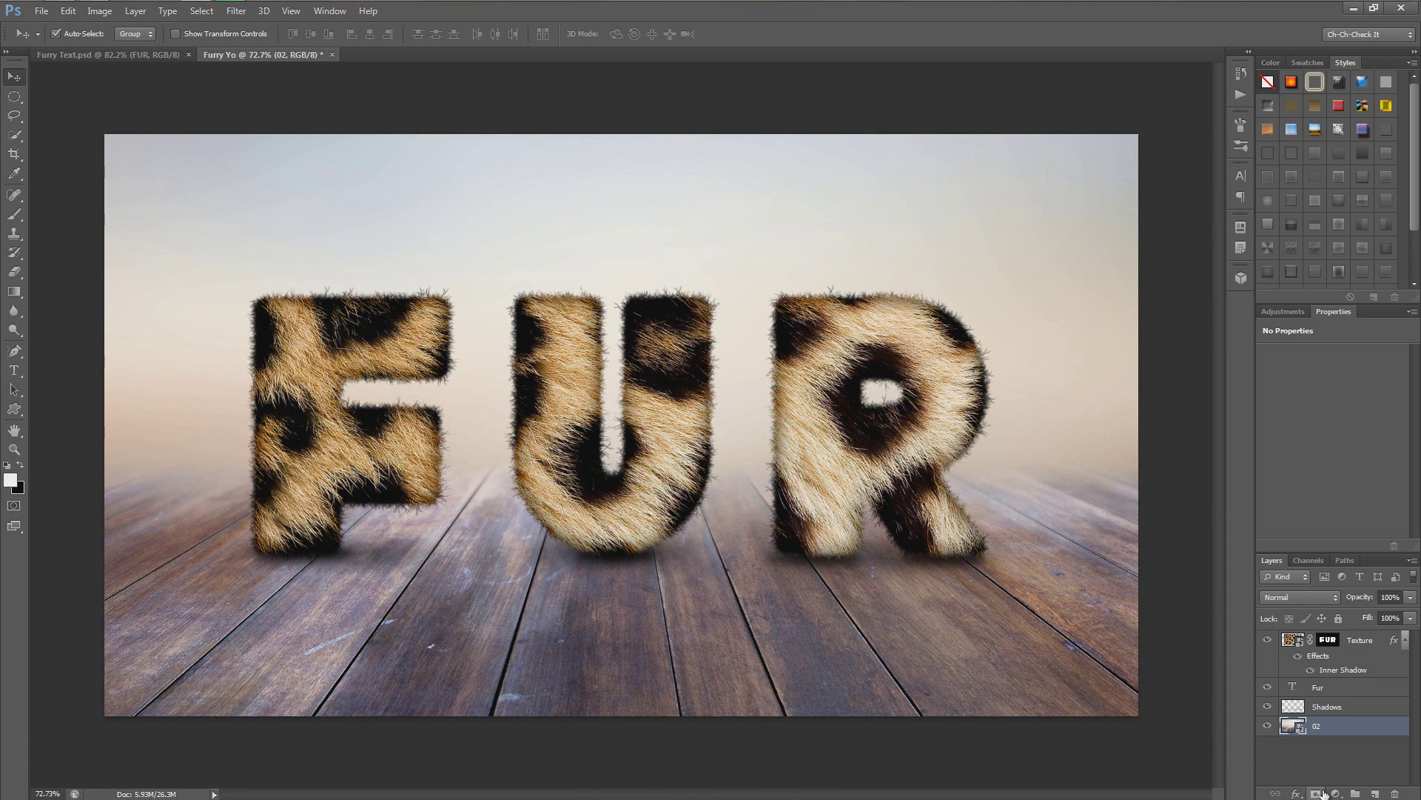
# Add a Gradient Fill layer above the Texture layer using the purple-to-orange preset, Linear style at 90 degrees.
pyautogui.click(1359, 649)
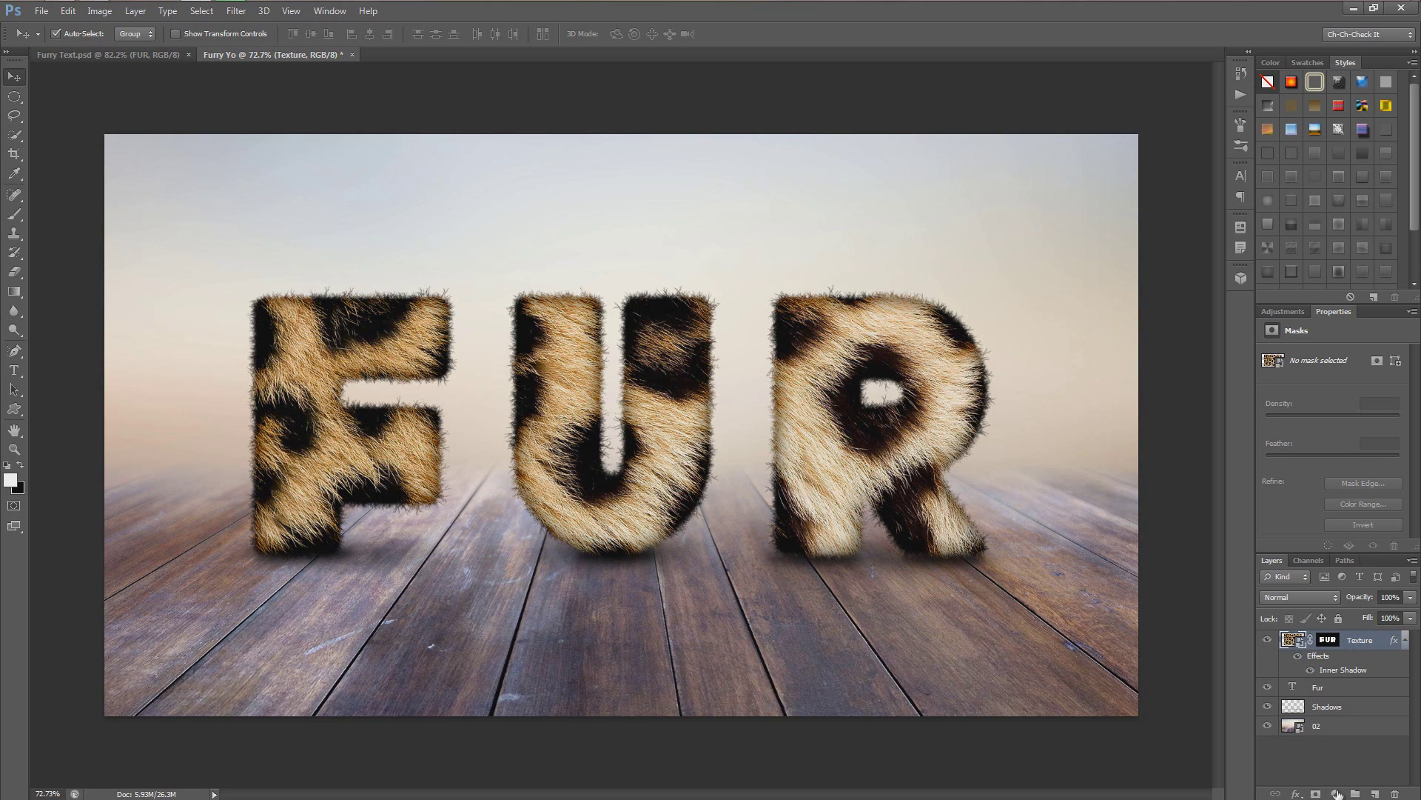
pyautogui.click(1336, 793)
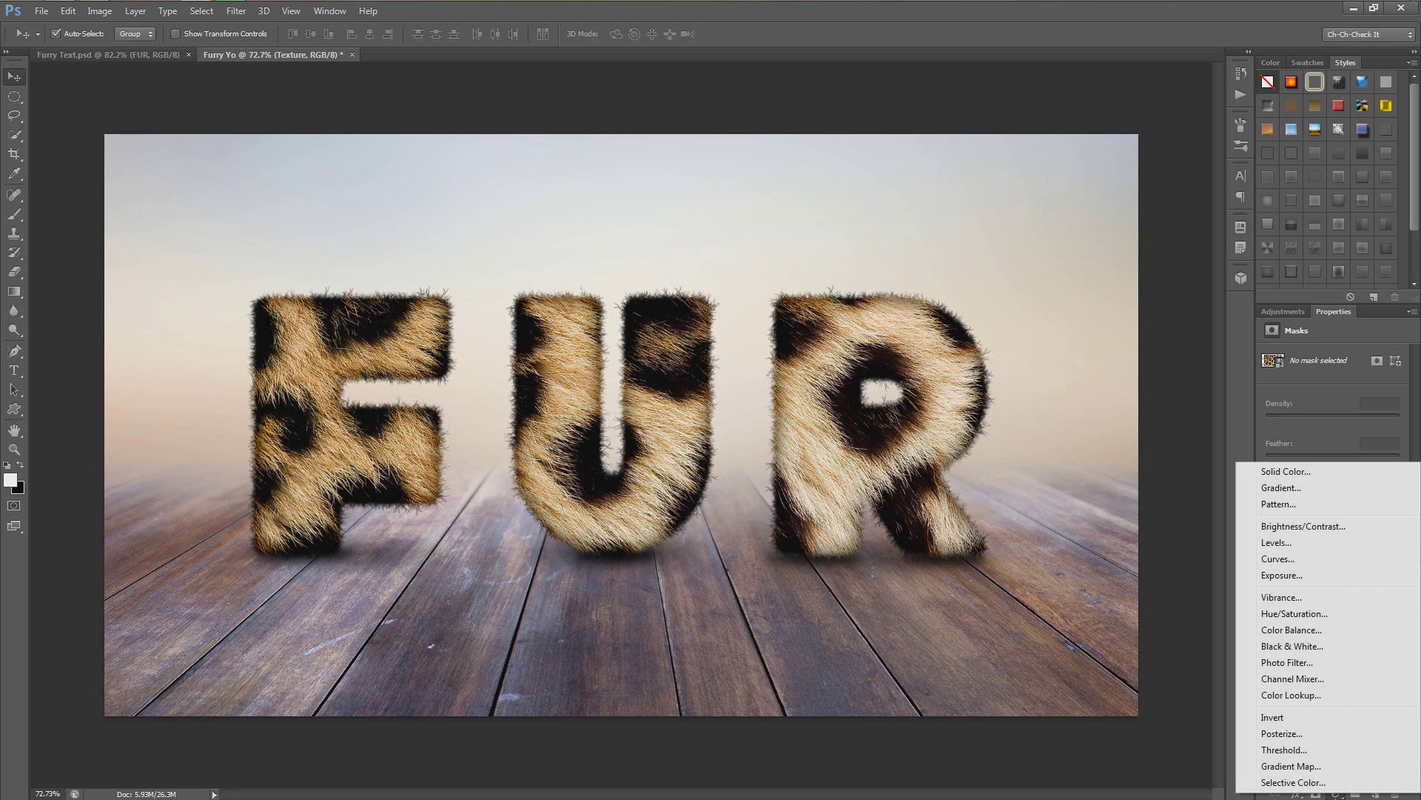
pyautogui.click(1336, 793)
pyautogui.click(1336, 793)
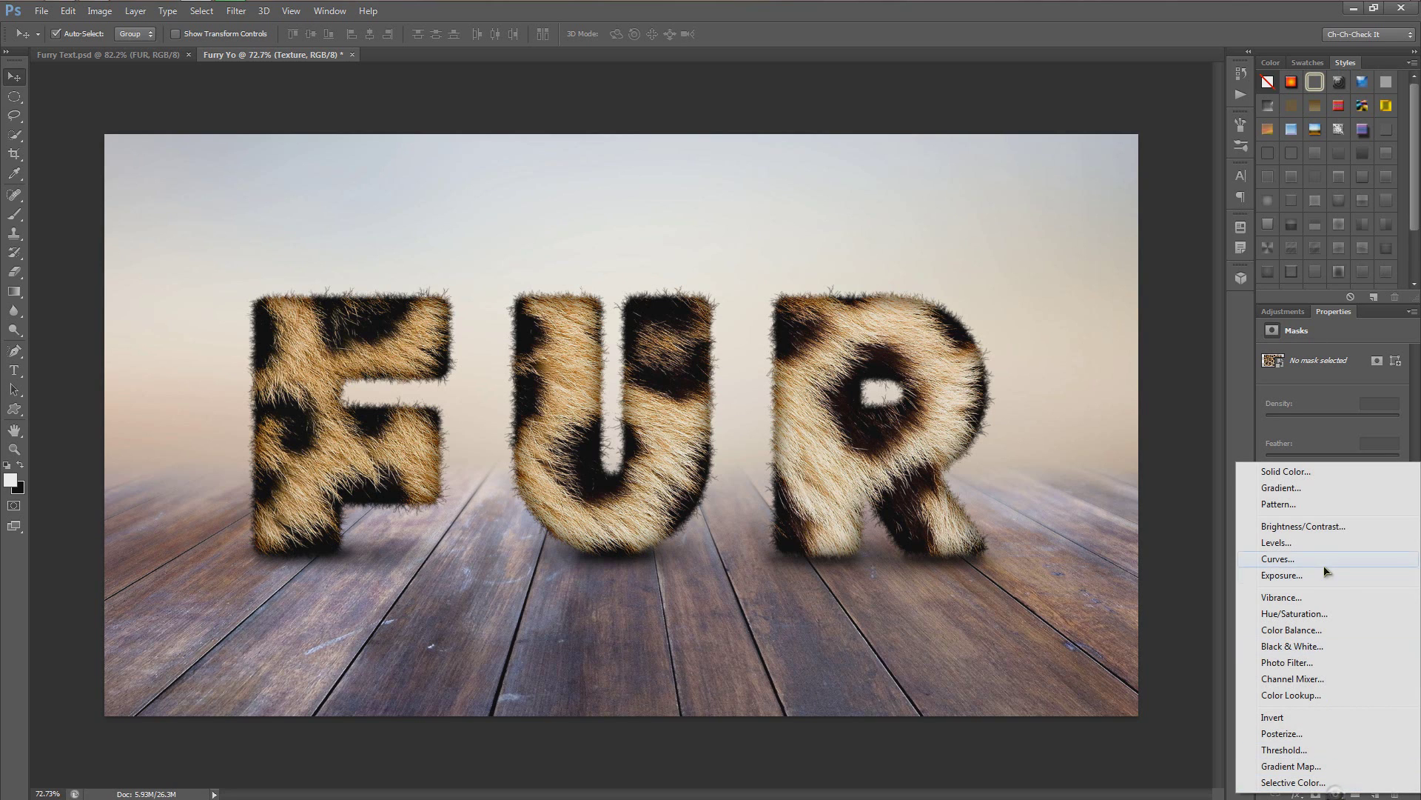
pyautogui.click(1289, 493)
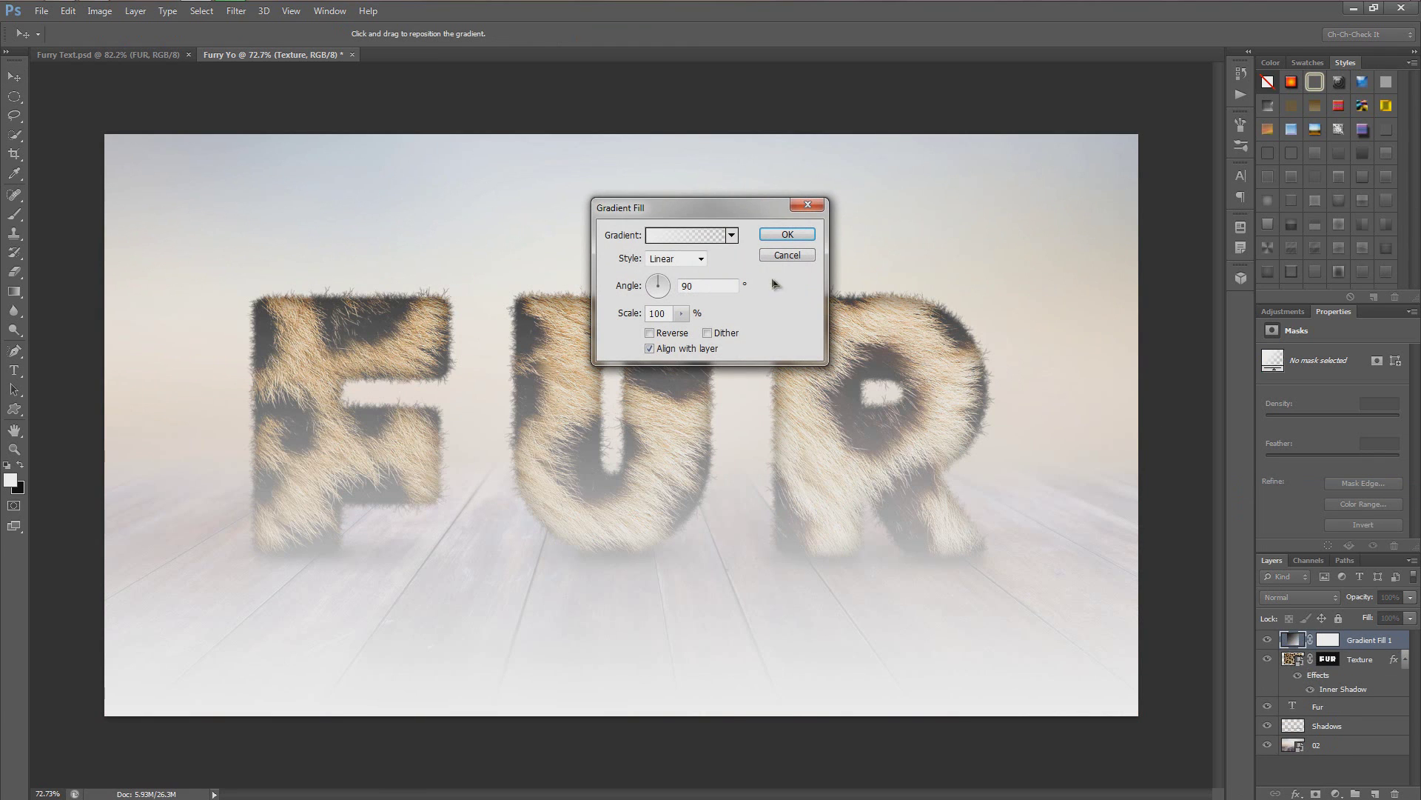
pyautogui.click(696, 239)
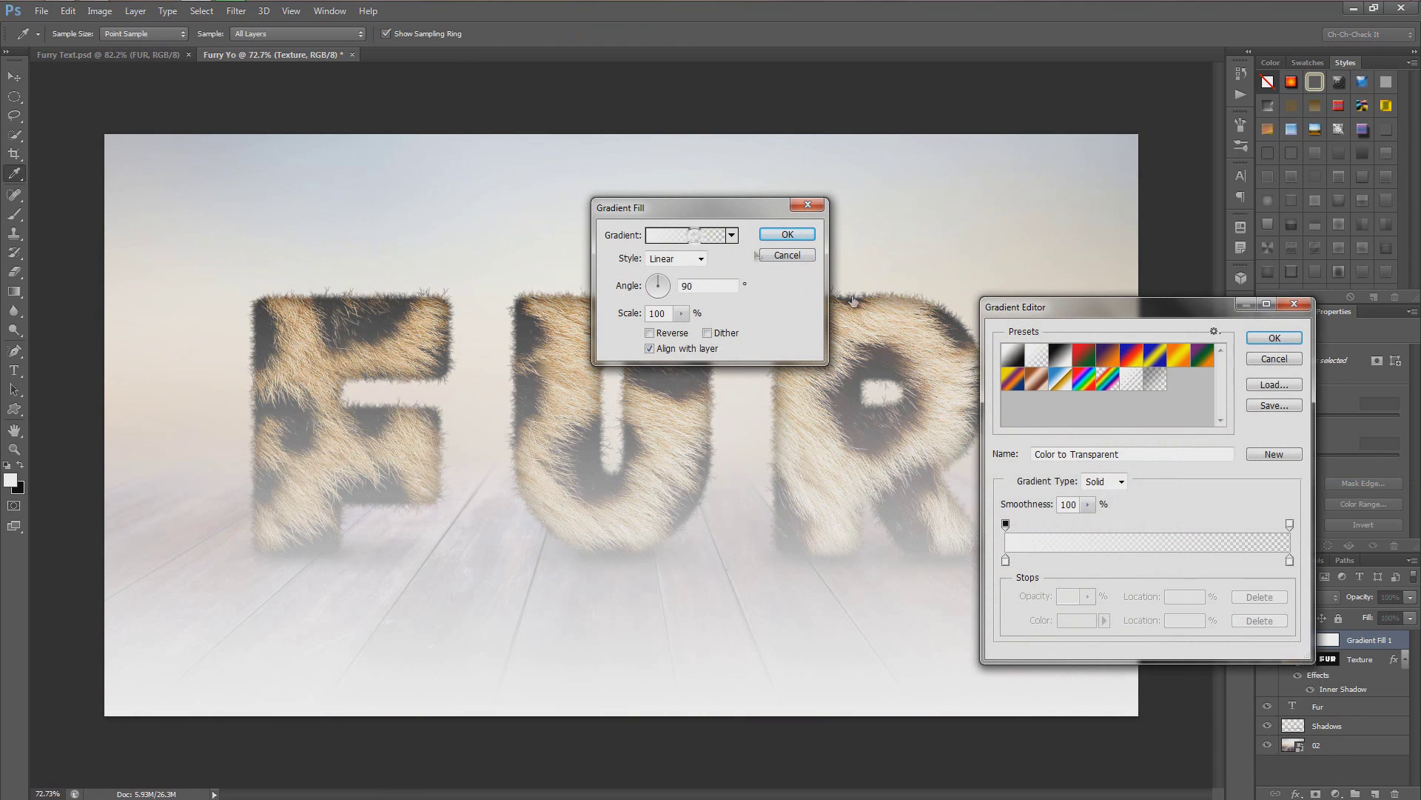
pyautogui.click(1109, 359)
pyautogui.click(1274, 339)
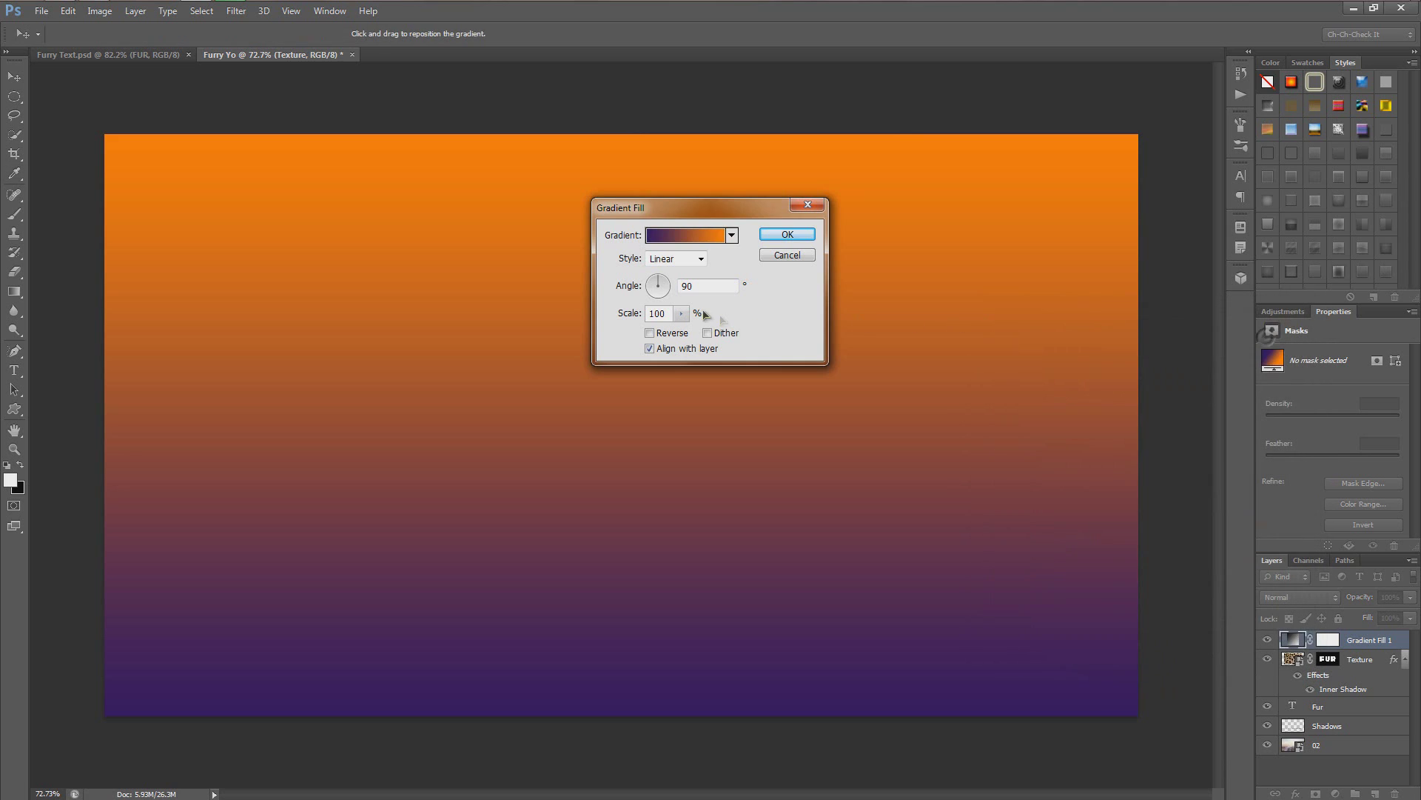
pyautogui.click(787, 235)
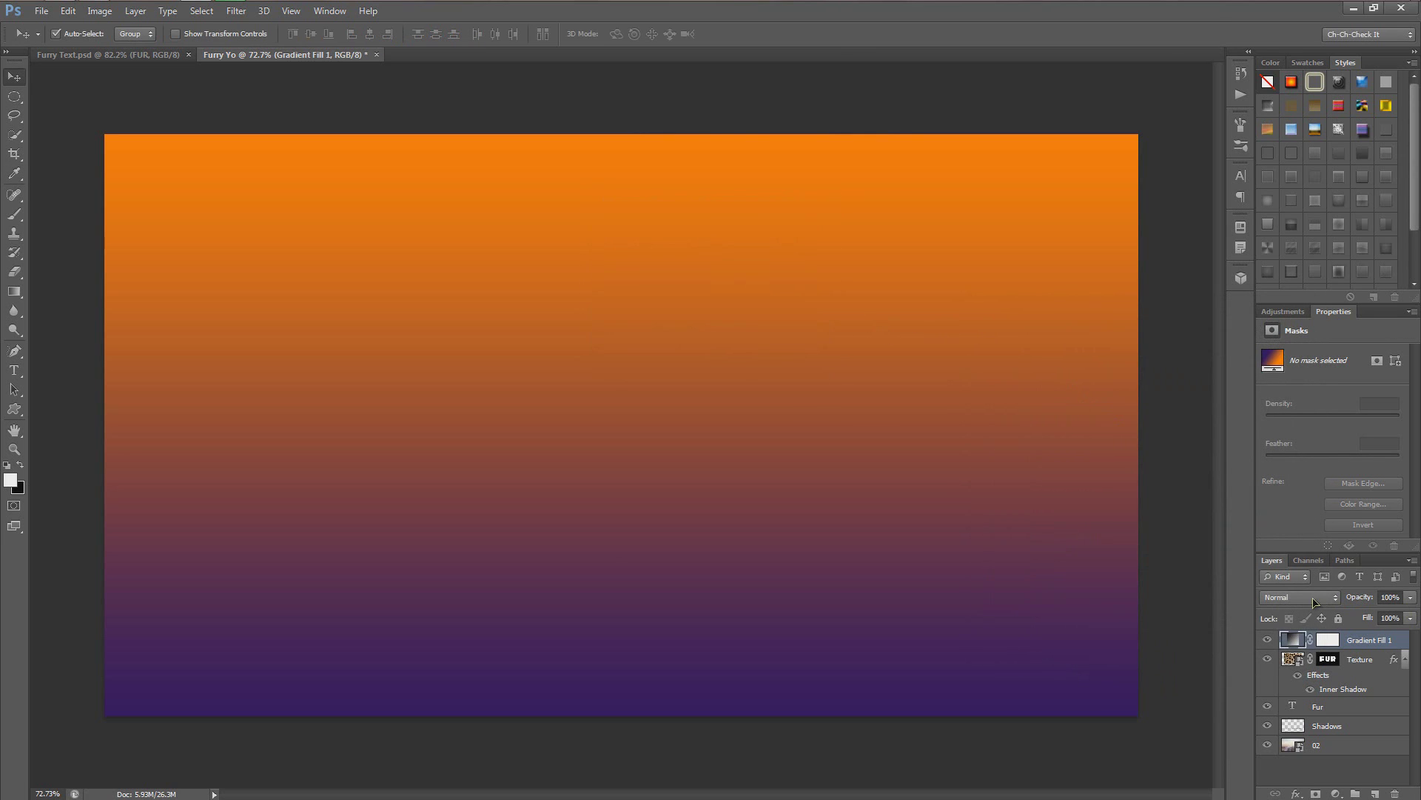
# Compare the Overlay and Soft Light blend modes on the gradient fill layer and leave it on Overlay.
pyautogui.click(1315, 596)
pyautogui.click(1304, 394)
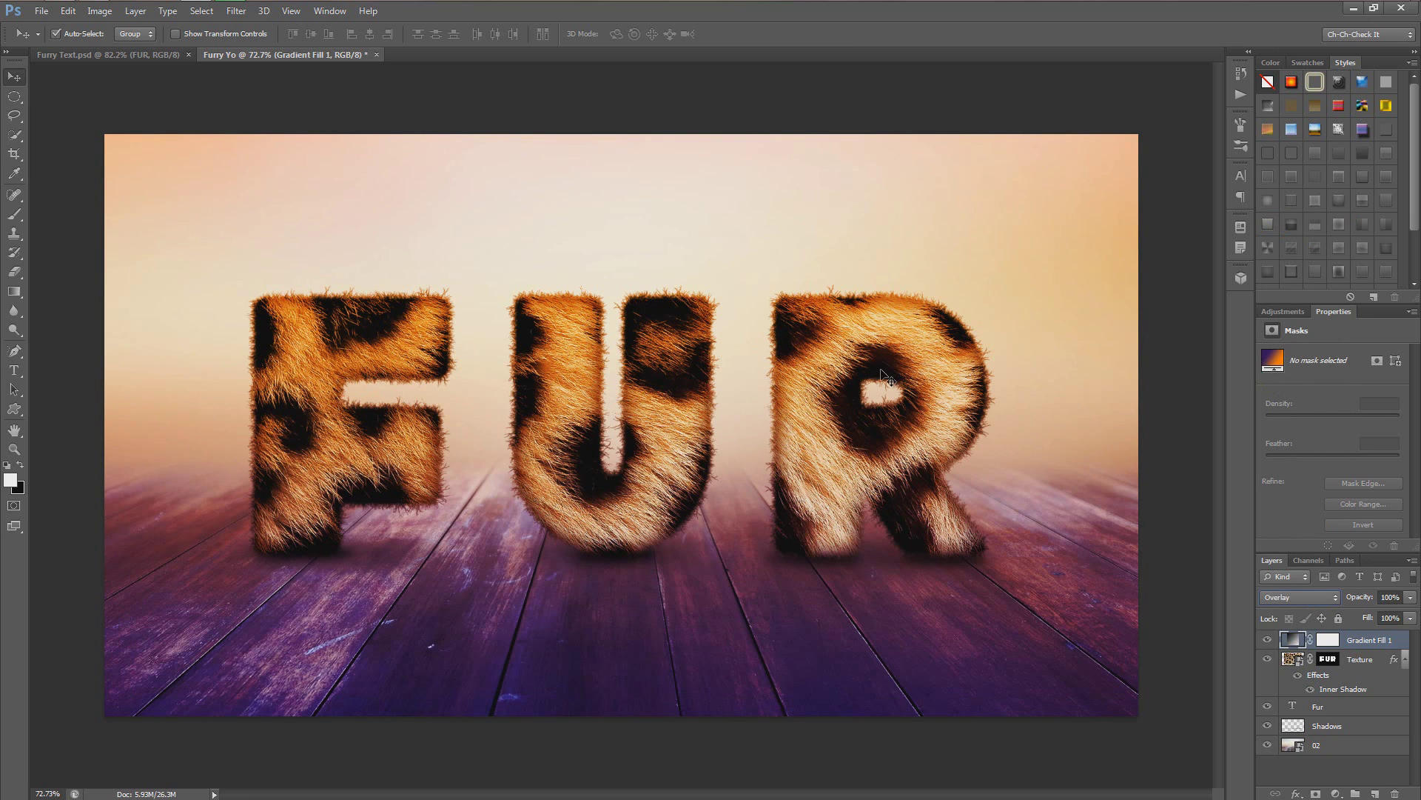
pyautogui.press('Down')
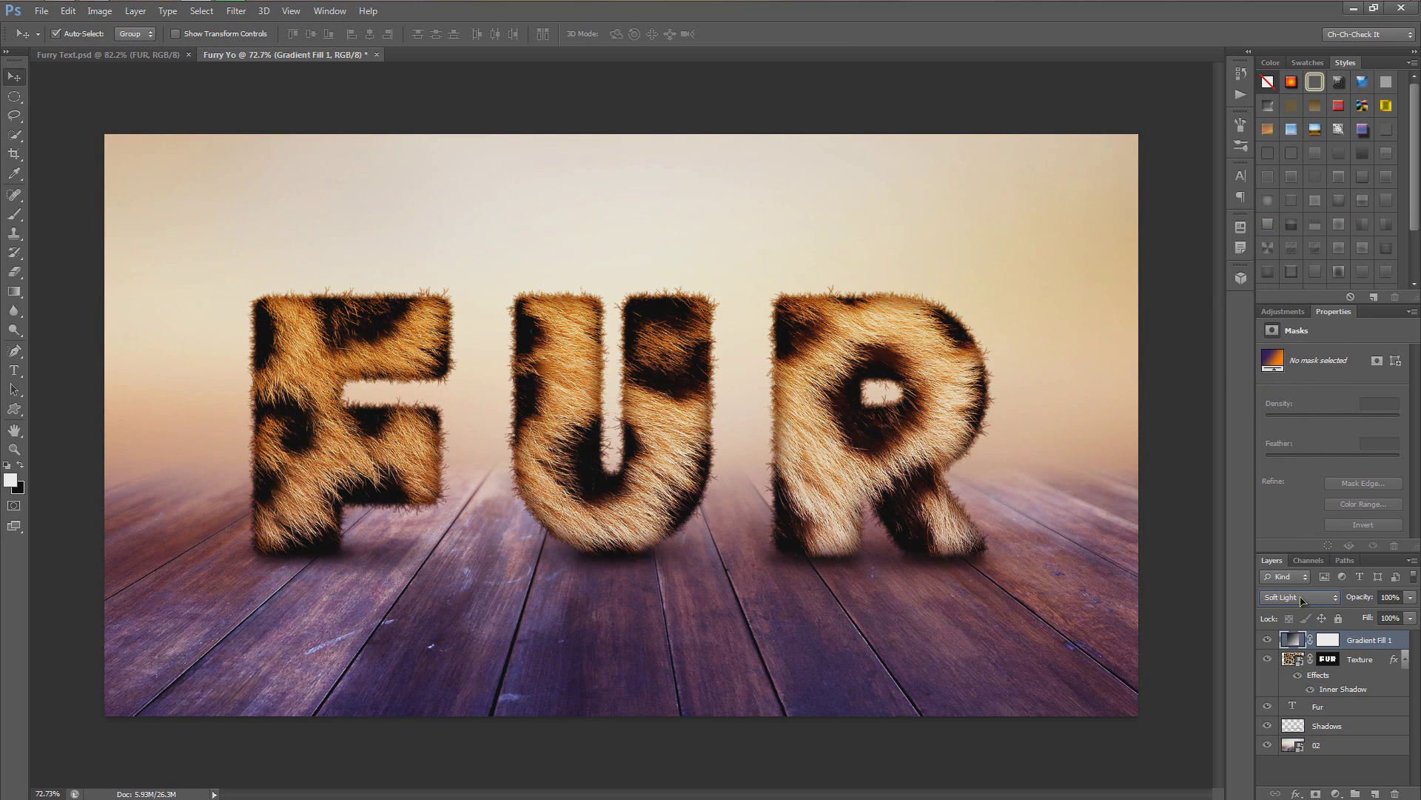
pyautogui.press('Up')
pyautogui.press('Down')
pyautogui.press('Up')
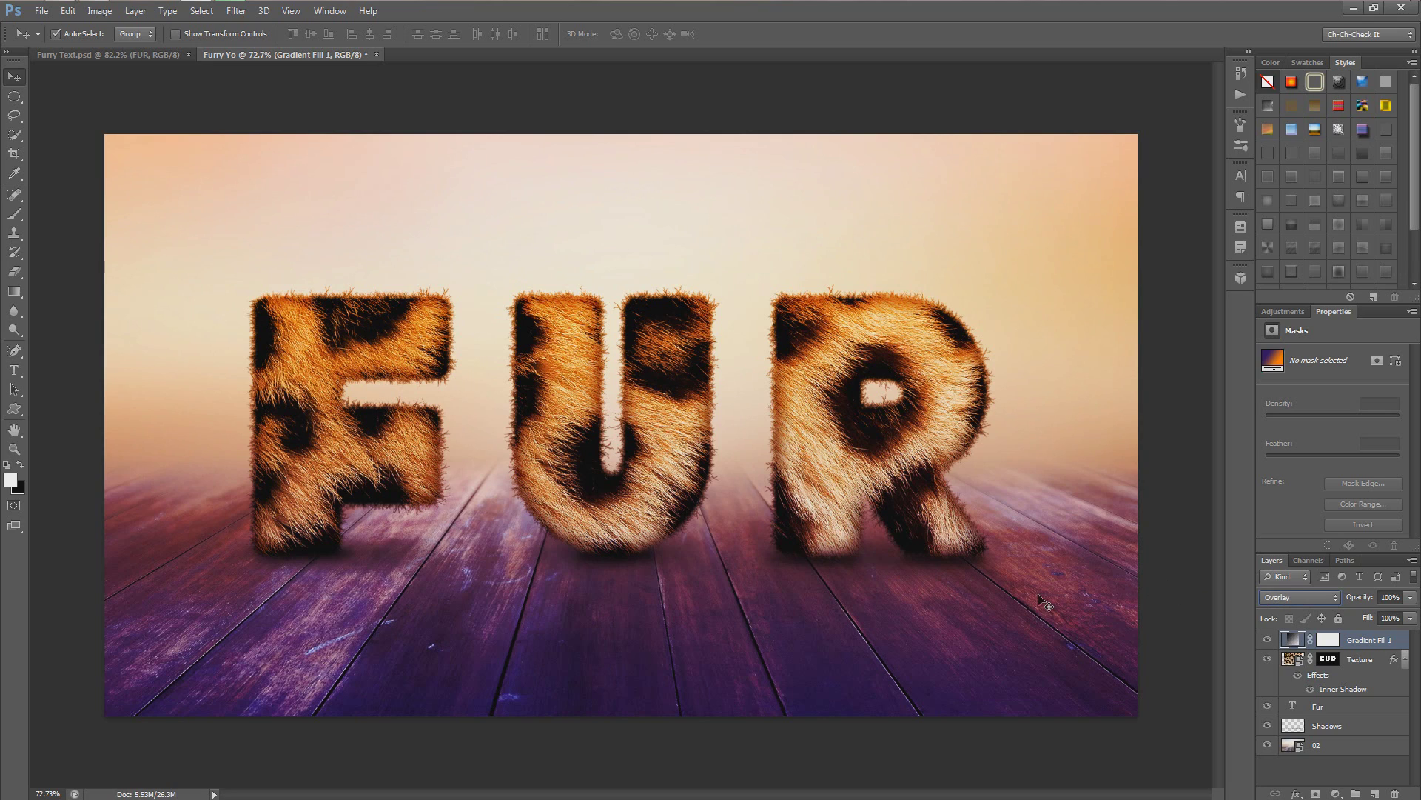
pyautogui.scroll(-3, 1040, 603)
pyautogui.scroll(4, 815, 578)
pyautogui.scroll(-1, 663, 547)
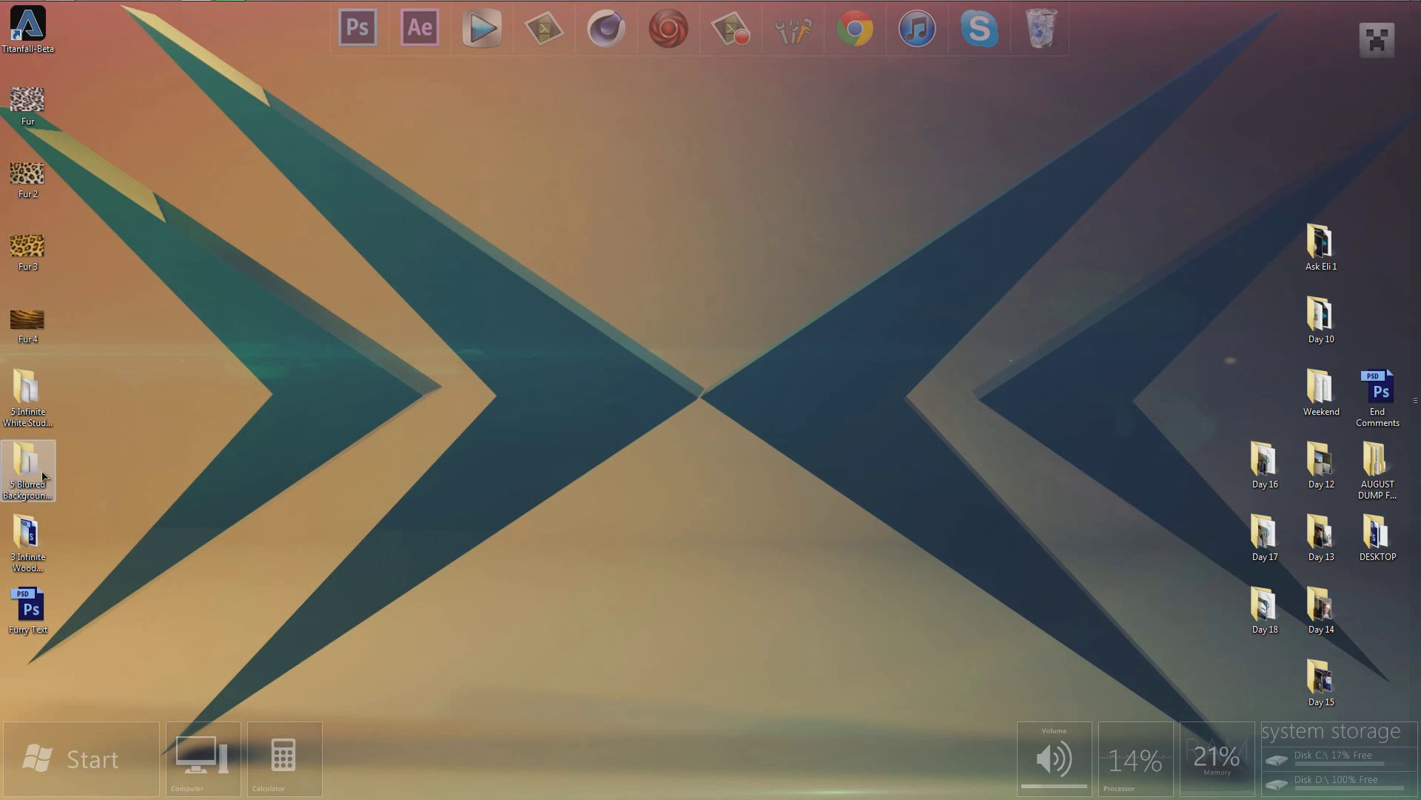
# Place backdrop 03 from the 5 Infinite White Studio Backdrops folder, scaled to about 69.6% and shifted down over the canvas.
pyautogui.doubleClick(20, 395)
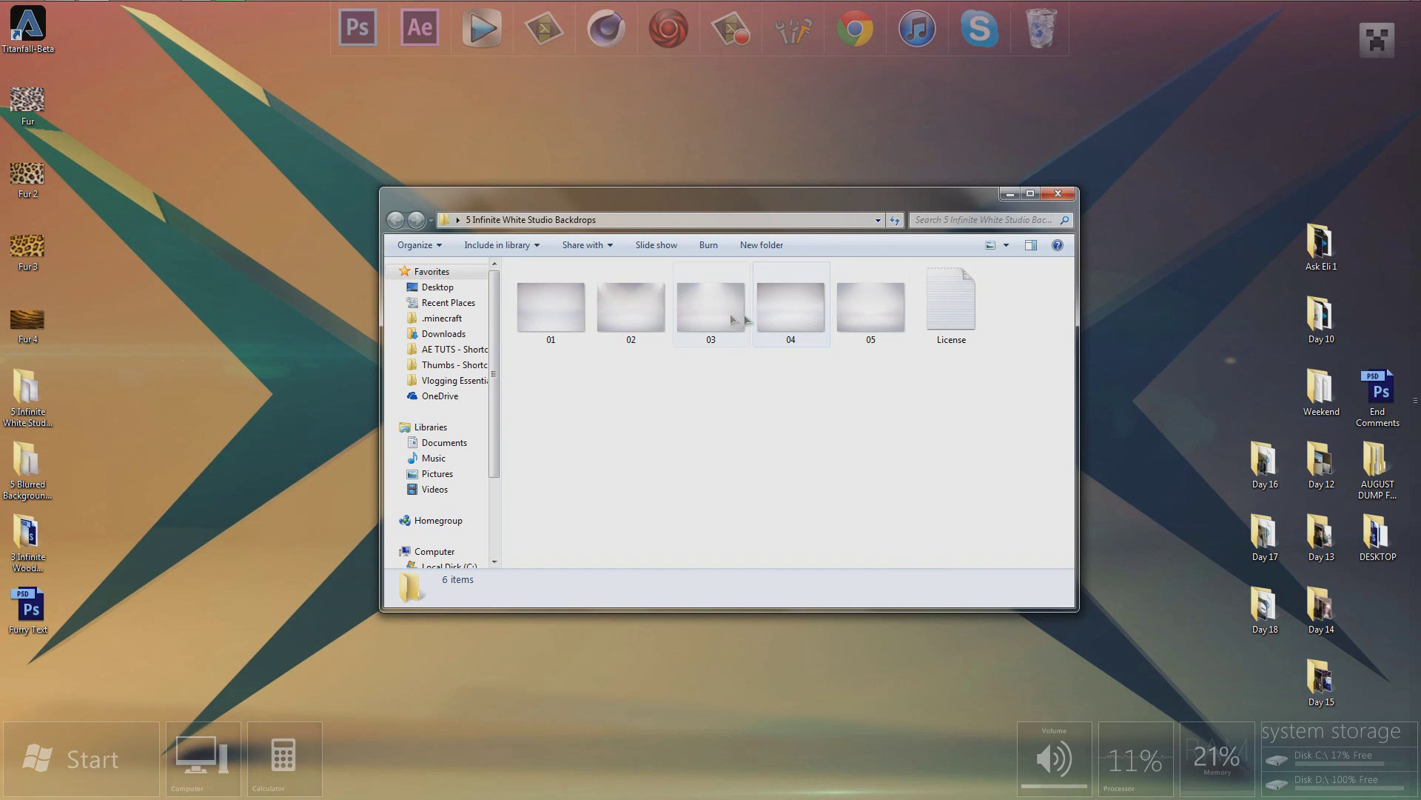
pyautogui.moveTo(712, 315); pyautogui.dragTo(502, 54)
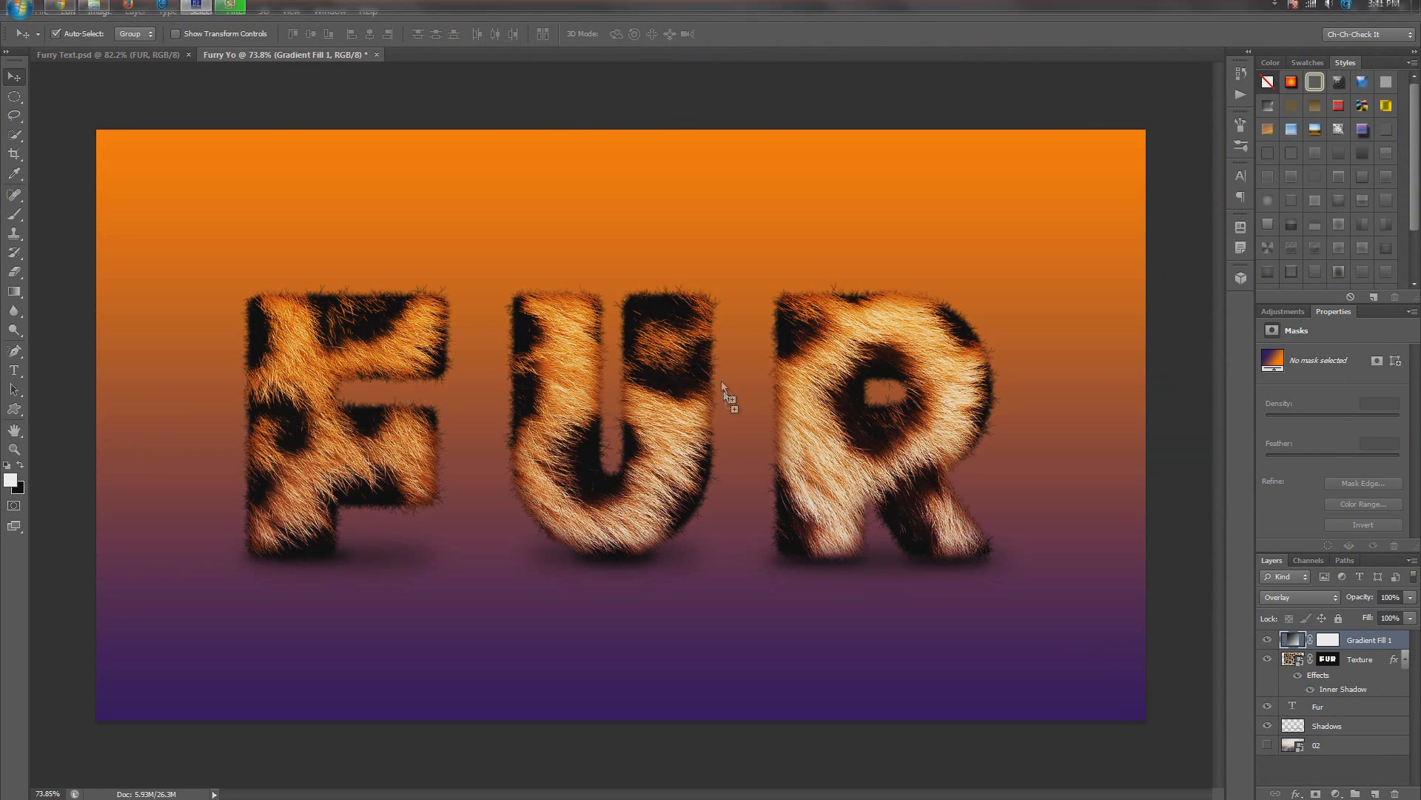
pyautogui.moveTo(592, 433); pyautogui.dragTo(592, 434)
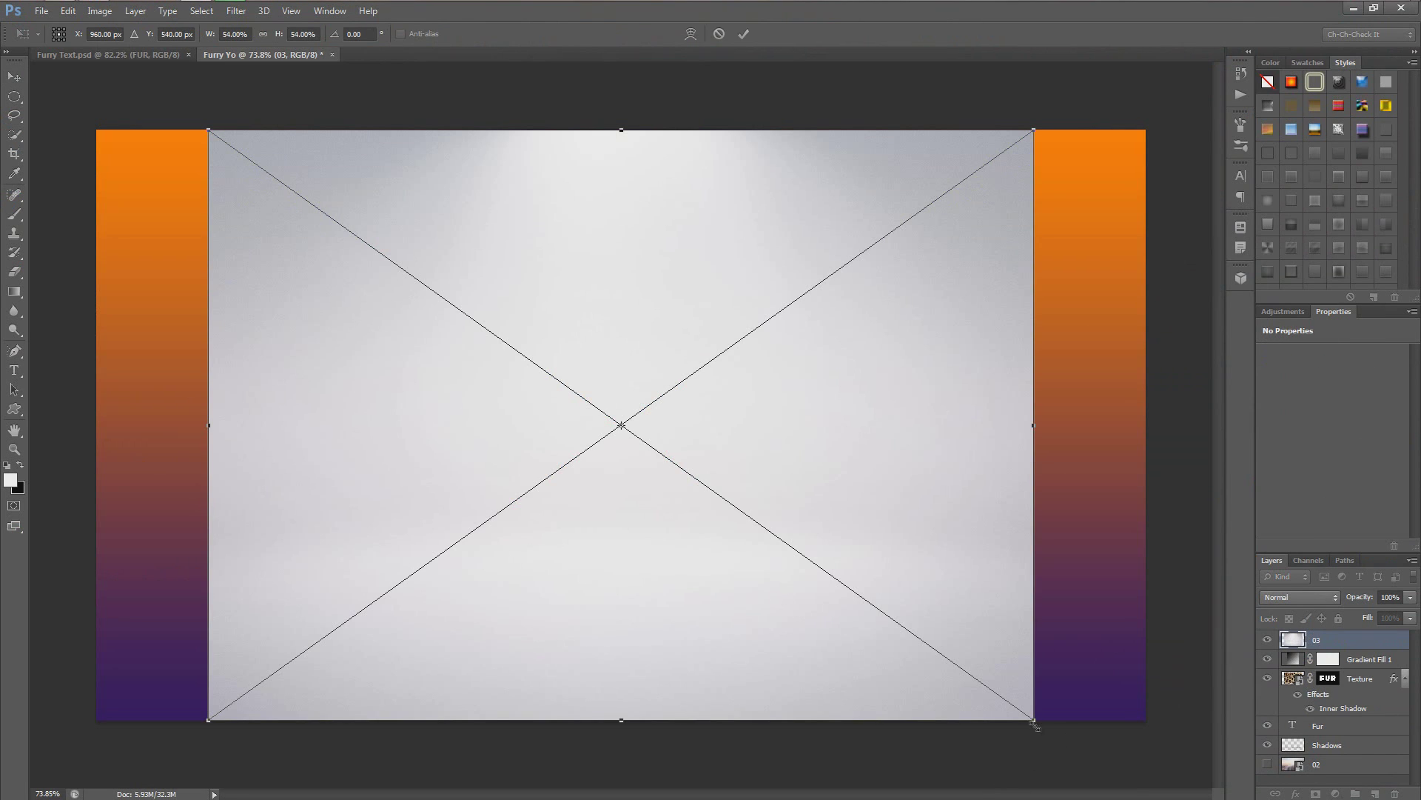
pyautogui.moveTo(1036, 725); pyautogui.dragTo(1153, 793)
pyautogui.moveTo(883, 512); pyautogui.dragTo(886, 574)
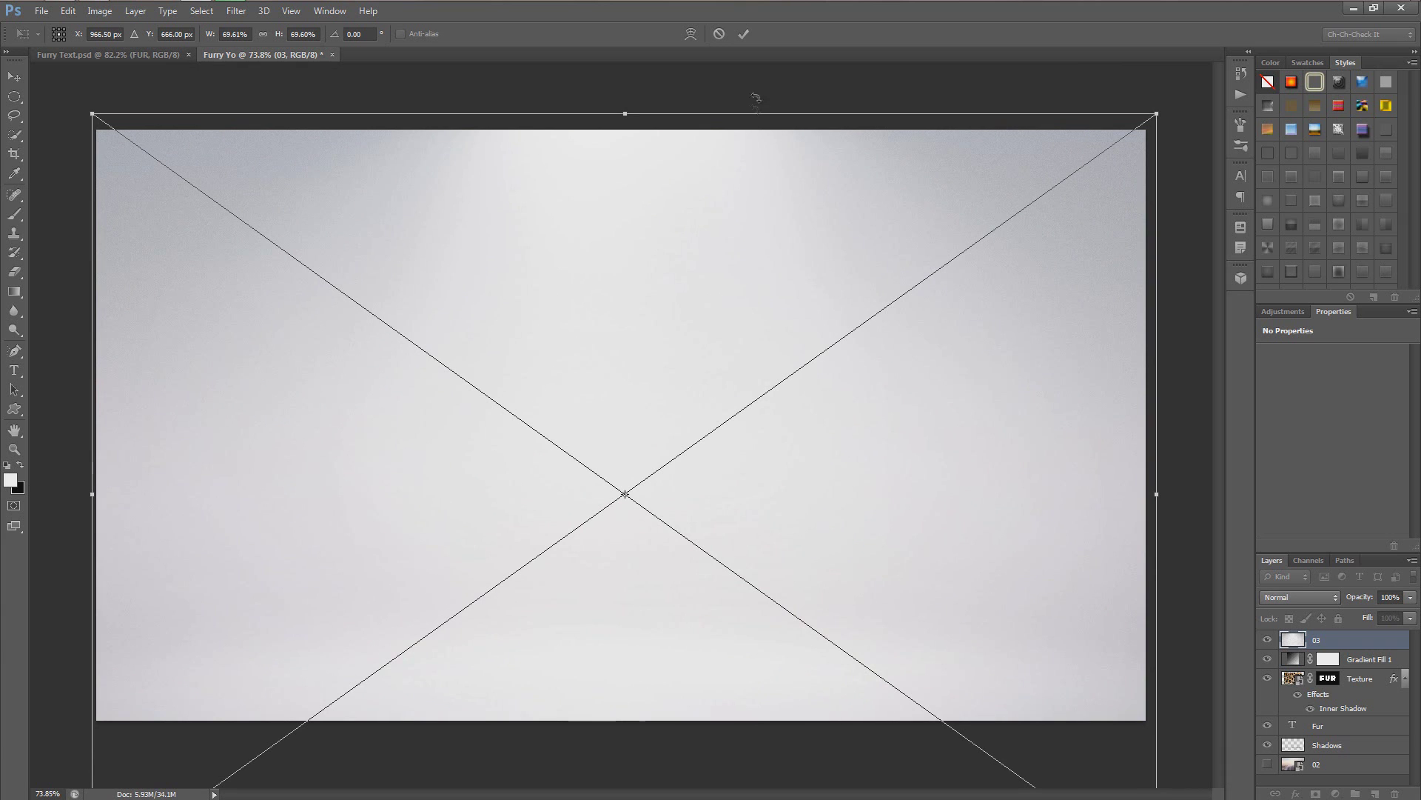
pyautogui.click(743, 34)
# Move the backdrop layer 03 beneath the Shadows layer and reselect the gradient fill layer.
pyautogui.moveTo(1317, 641); pyautogui.dragTo(1337, 755)
pyautogui.click(1011, 523)
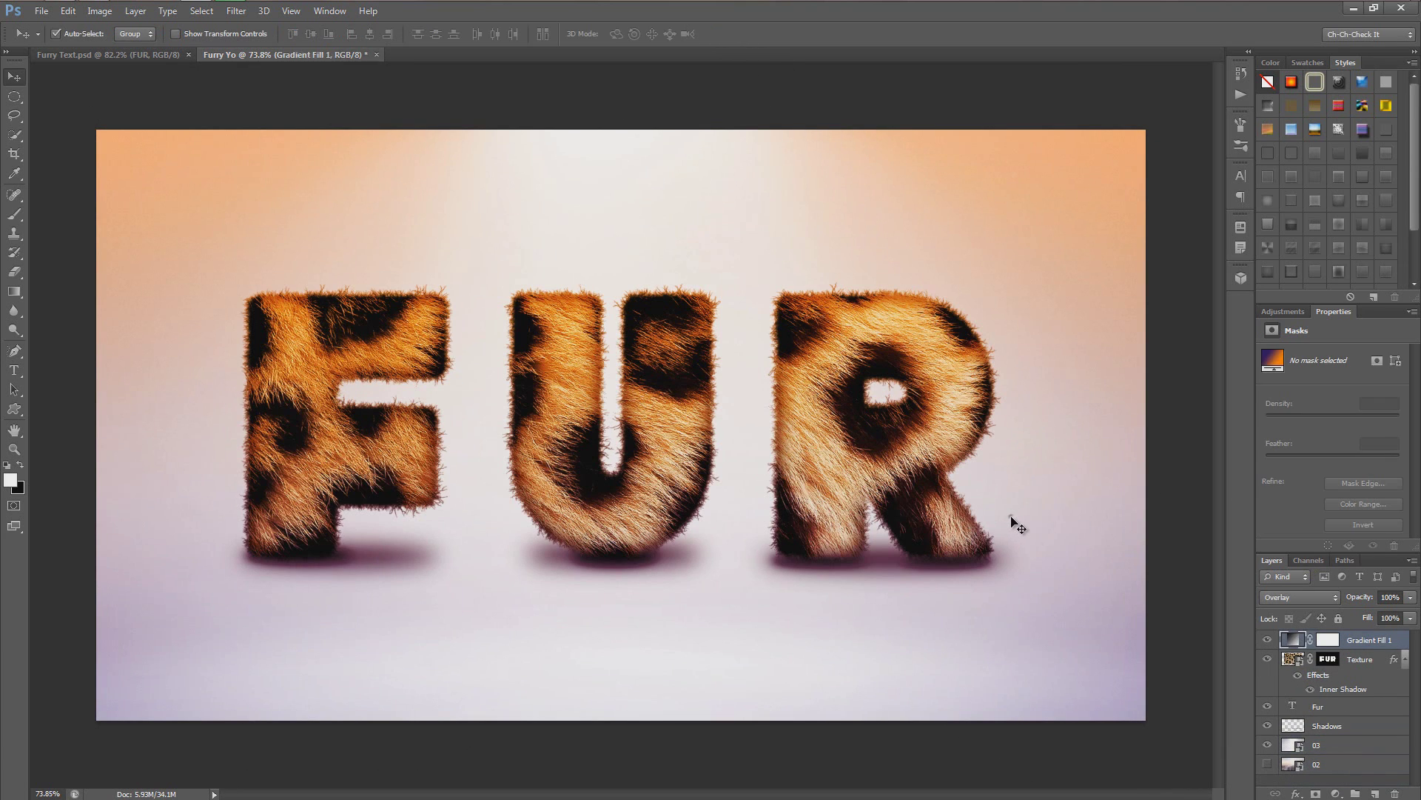
pyautogui.scroll(-3, 748, 532)
pyautogui.scroll(3, 613, 480)
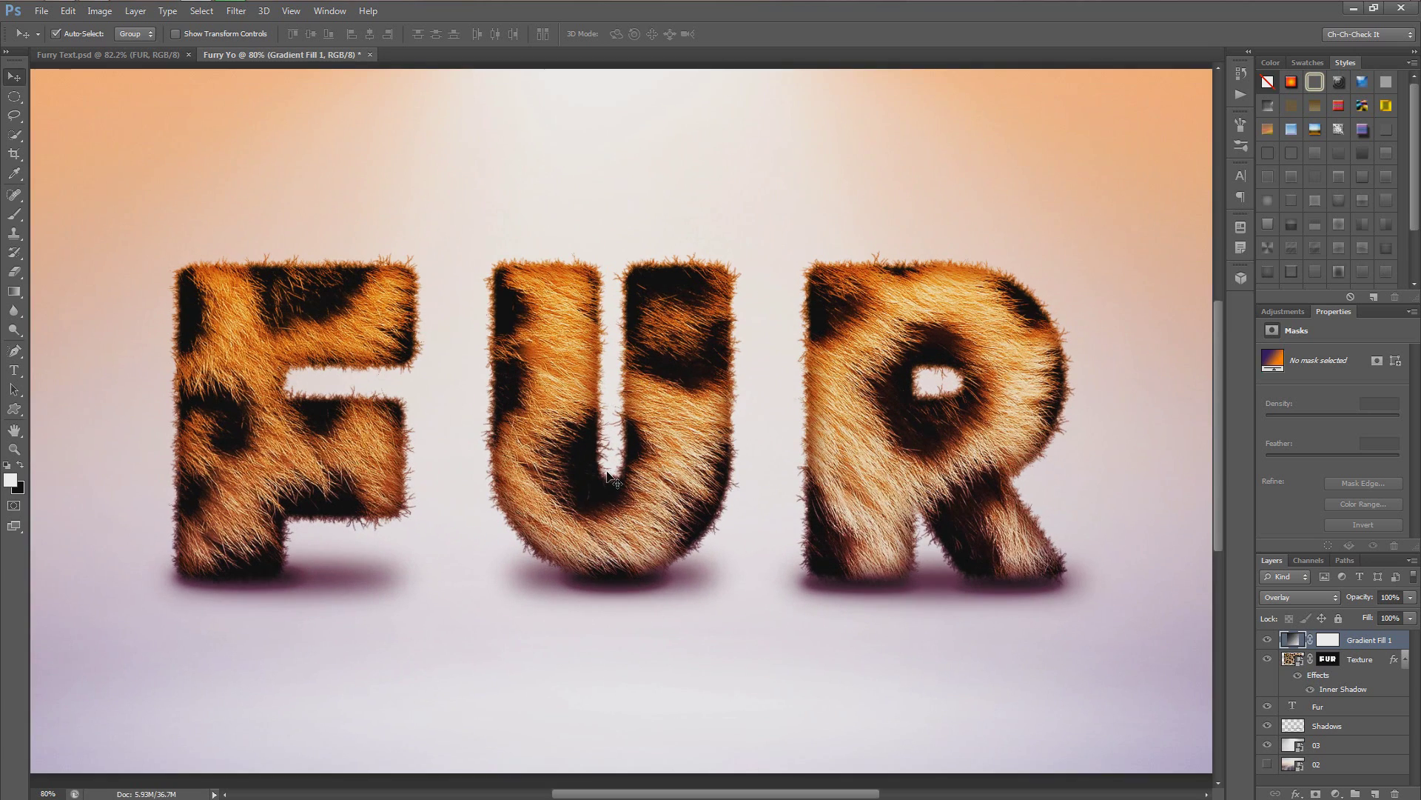
pyautogui.scroll(-2, 607, 475)
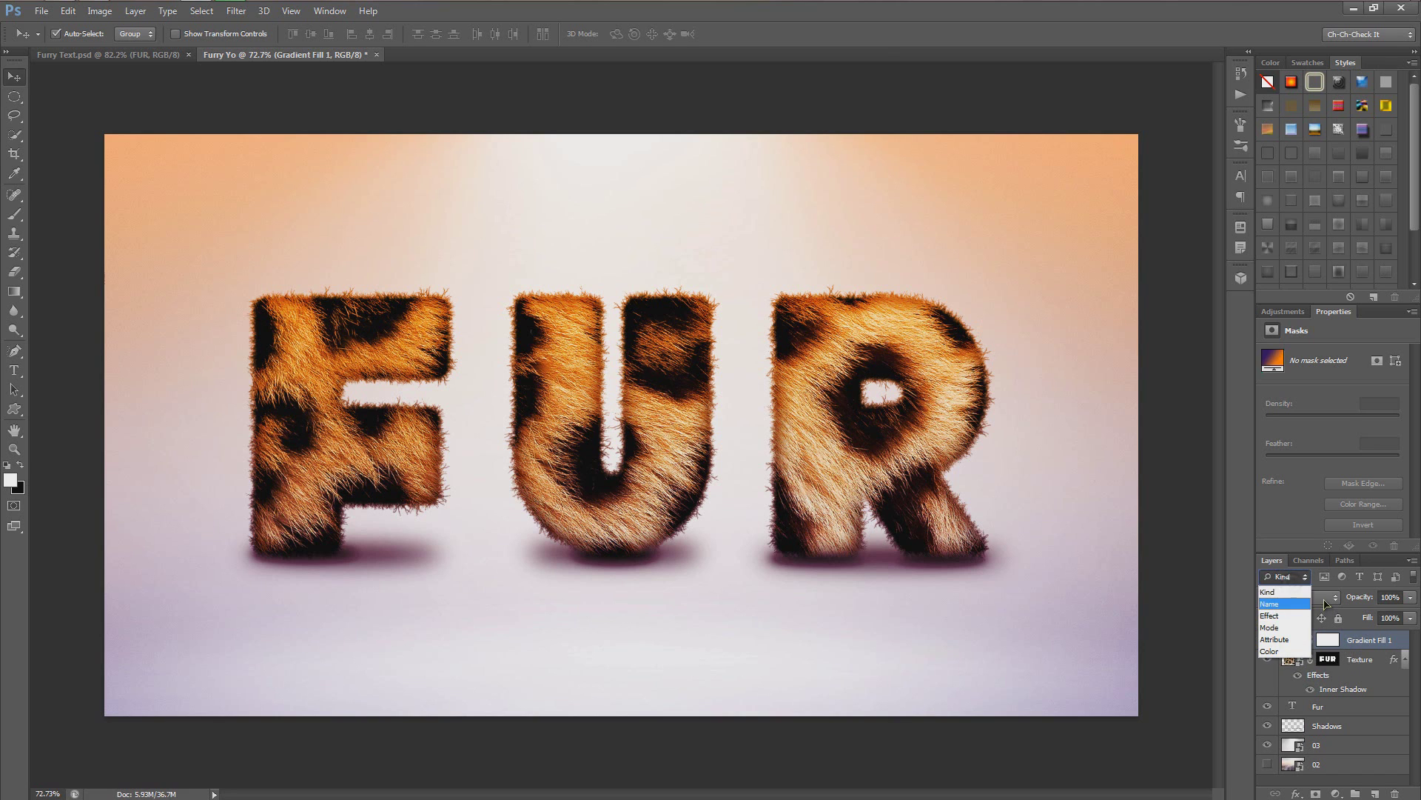
# Set the gradient fill layer's blend mode to Soft Light.
pyautogui.click(1296, 597)
pyautogui.click(1277, 405)
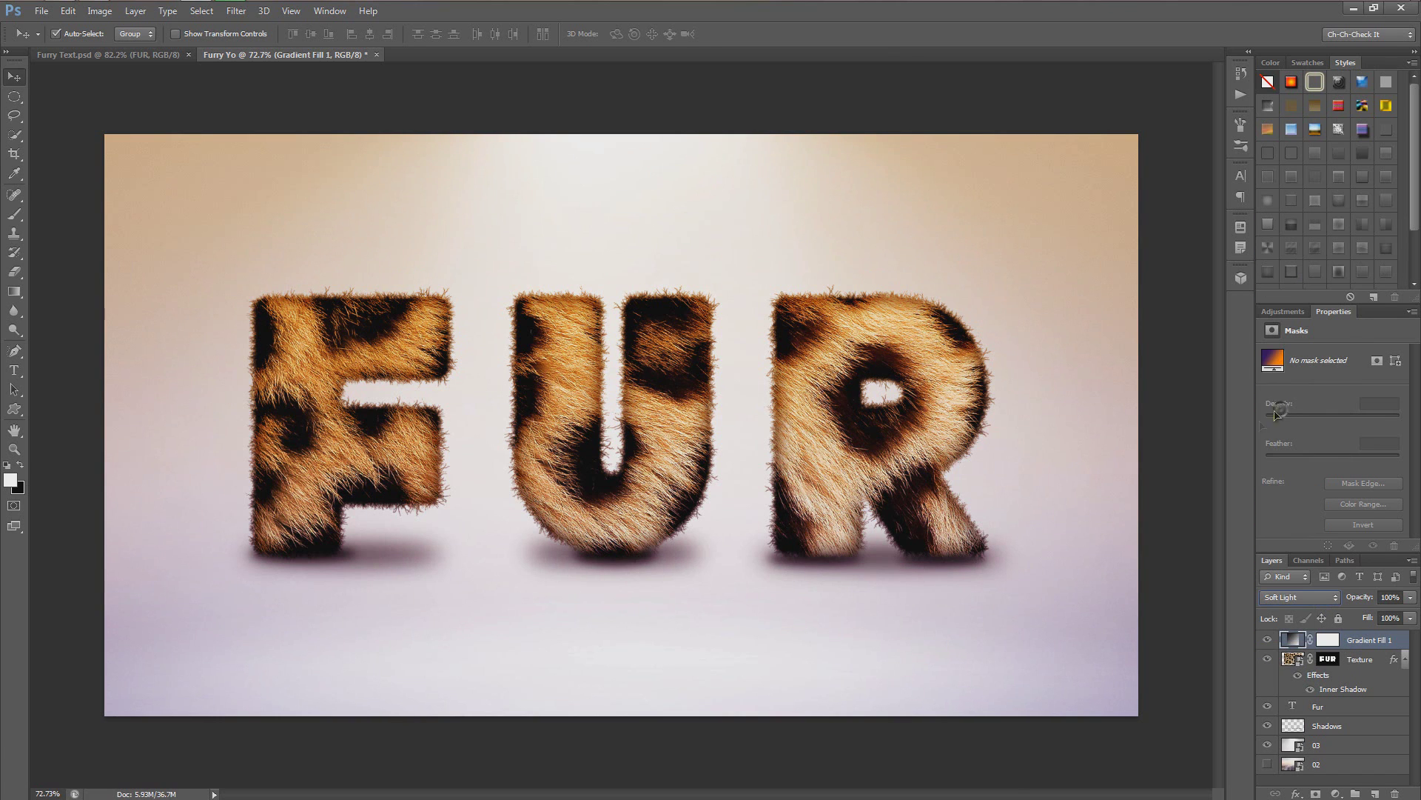
pyautogui.scroll(-1, 549, 558)
pyautogui.scroll(2, 562, 561)
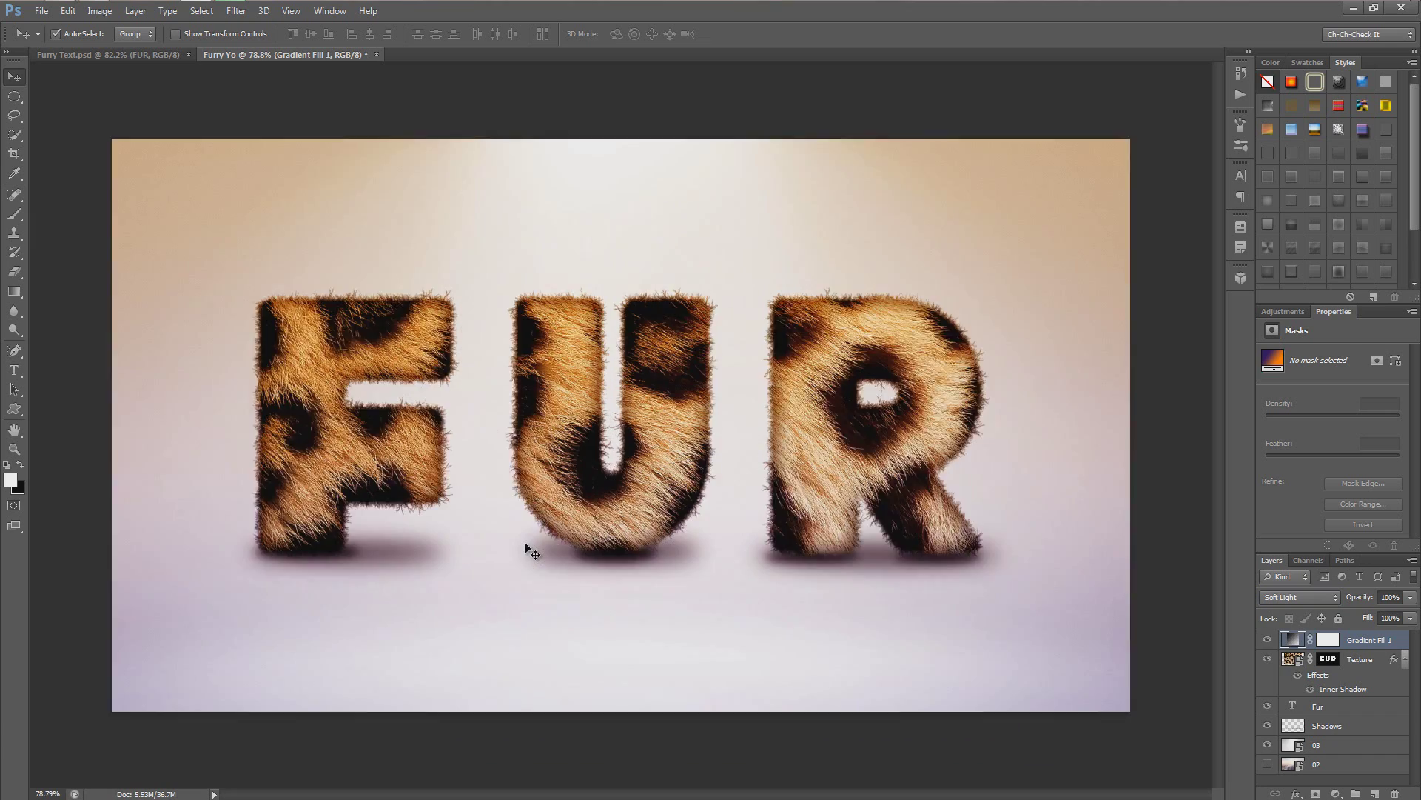
pyautogui.scroll(-1, 574, 565)
pyautogui.scroll(1, 574, 566)
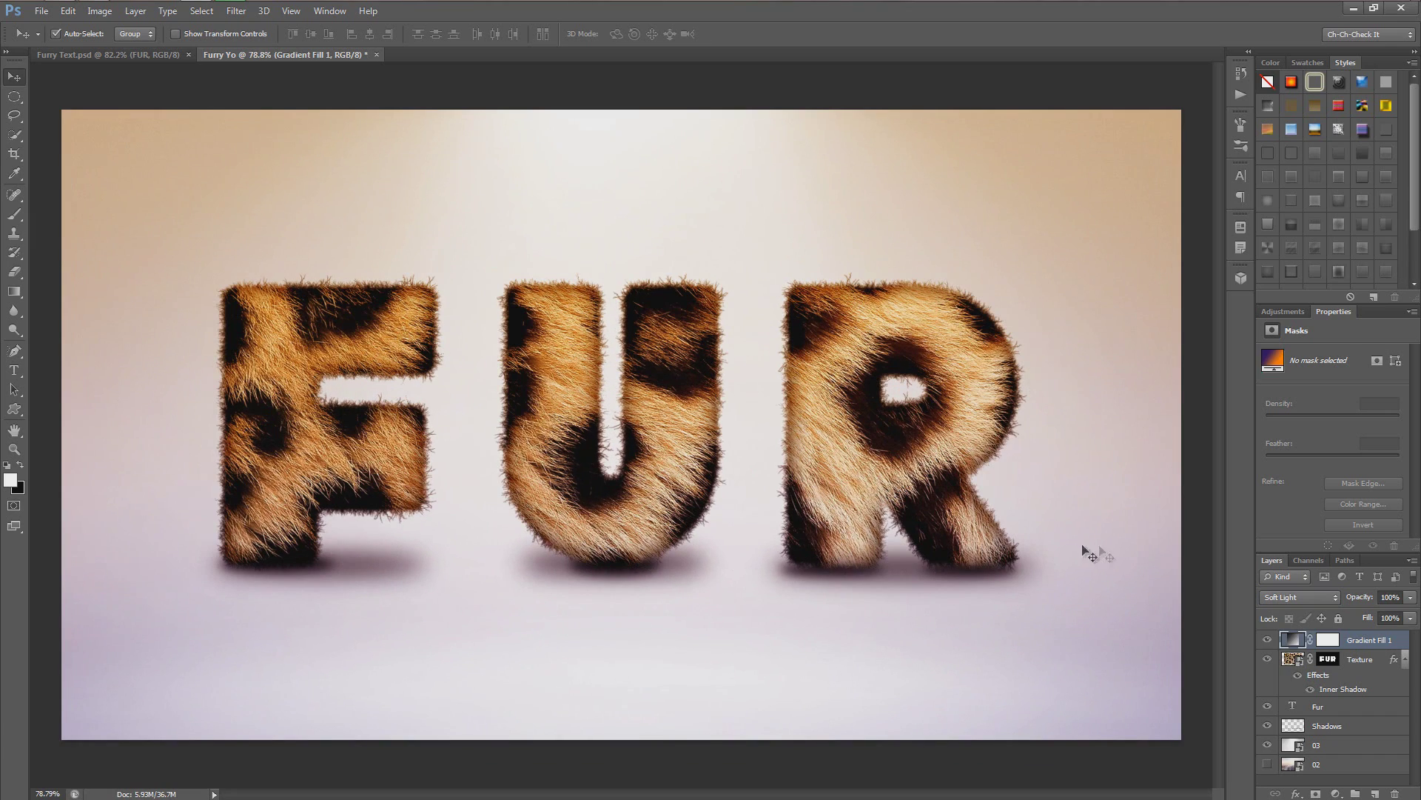
# Show the wooden floor layer 02 again and delete the white backdrop layer 03.
pyautogui.click(1267, 746)
pyautogui.click(1268, 764)
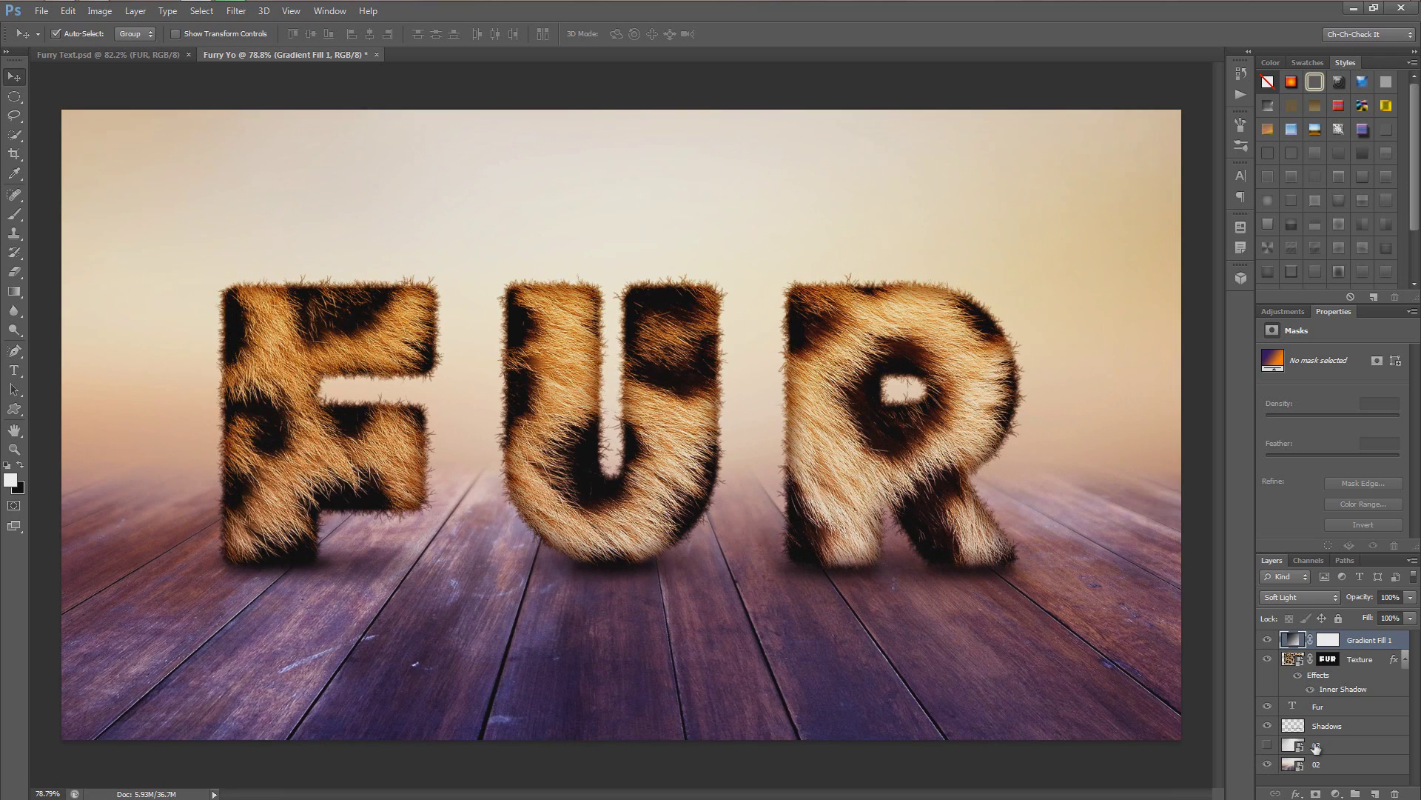
pyautogui.moveTo(1315, 748); pyautogui.dragTo(1394, 794)
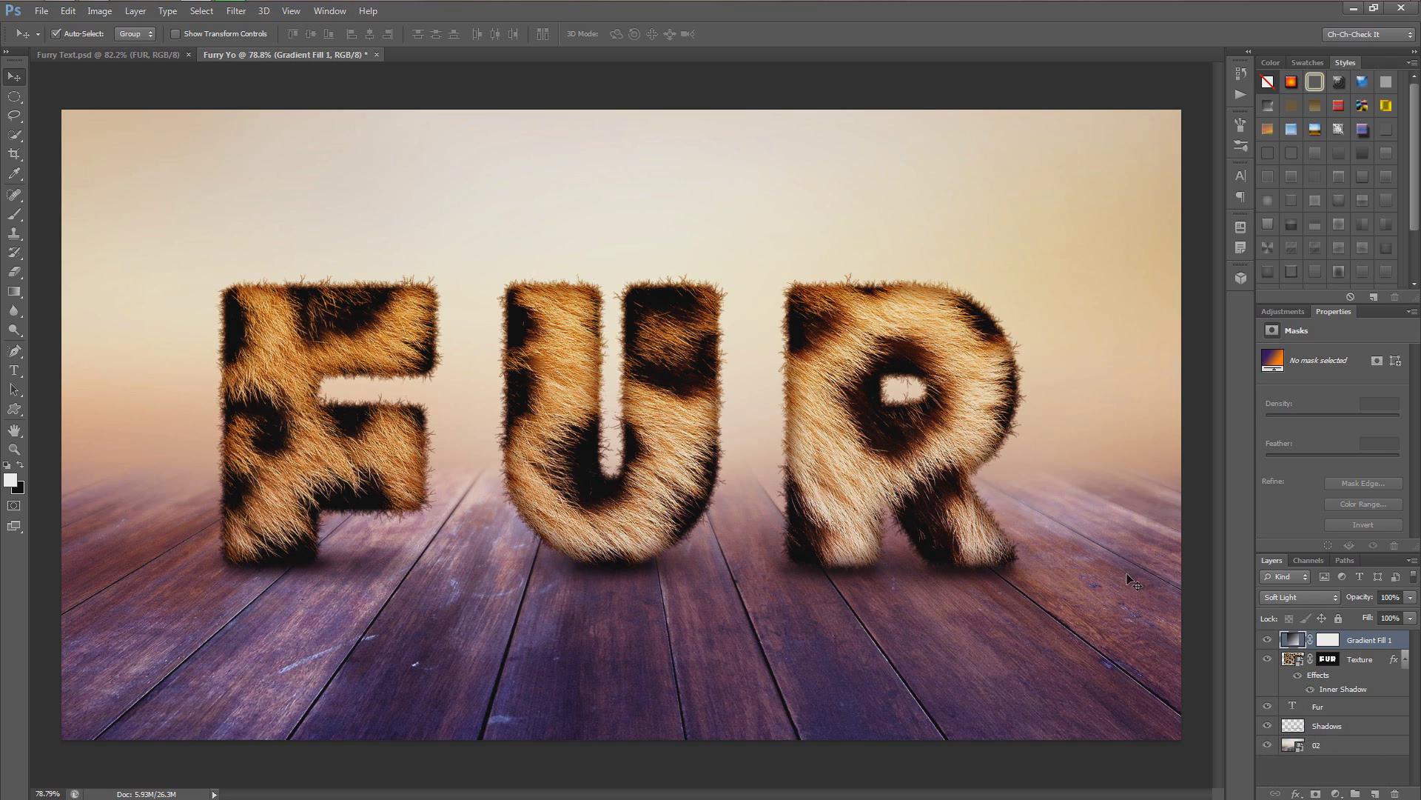
# Save the document to the Desktop as Furry Yo.psd in Photoshop format with Maximize Compatibility on.
pyautogui.hotkey('ctrl', 'shift', 's')
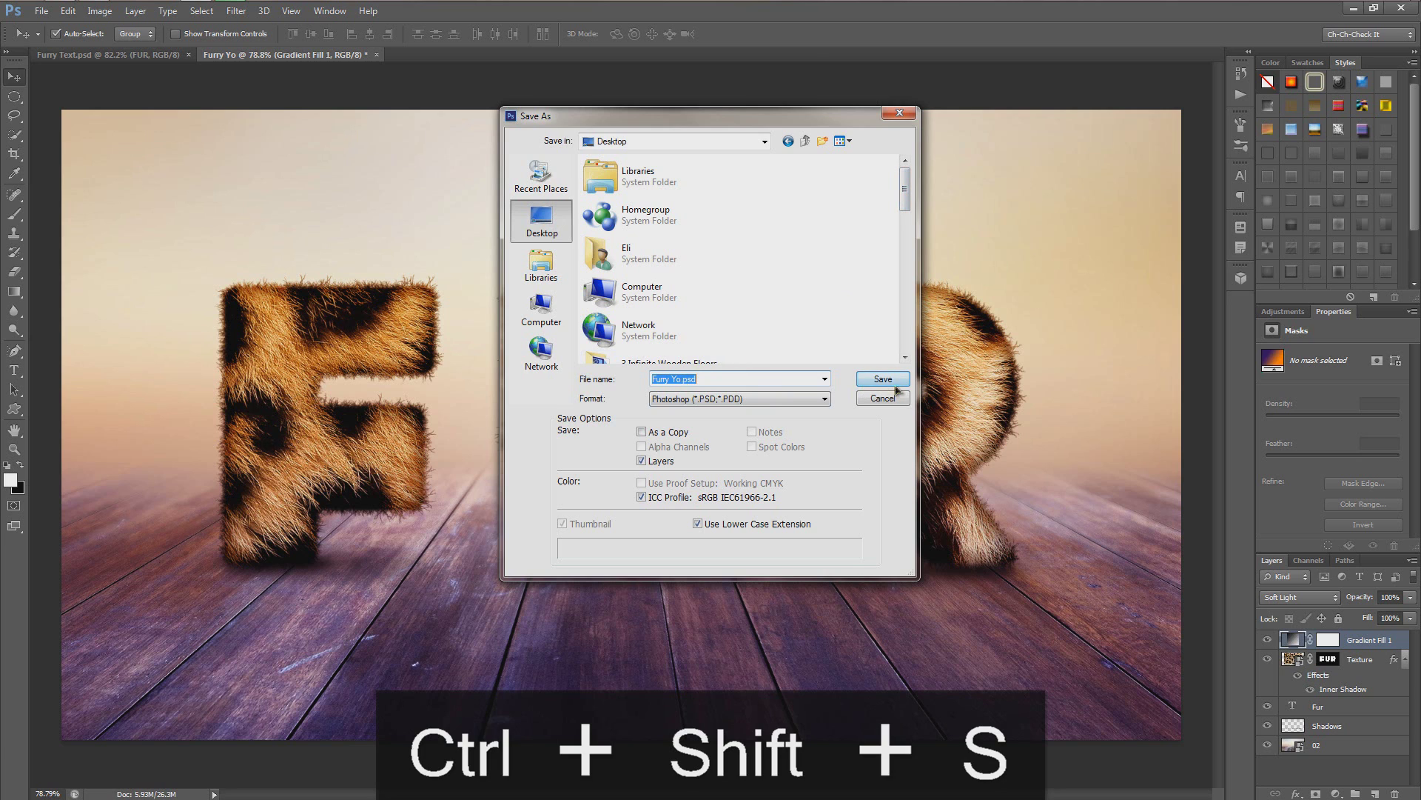
pyautogui.click(863, 380)
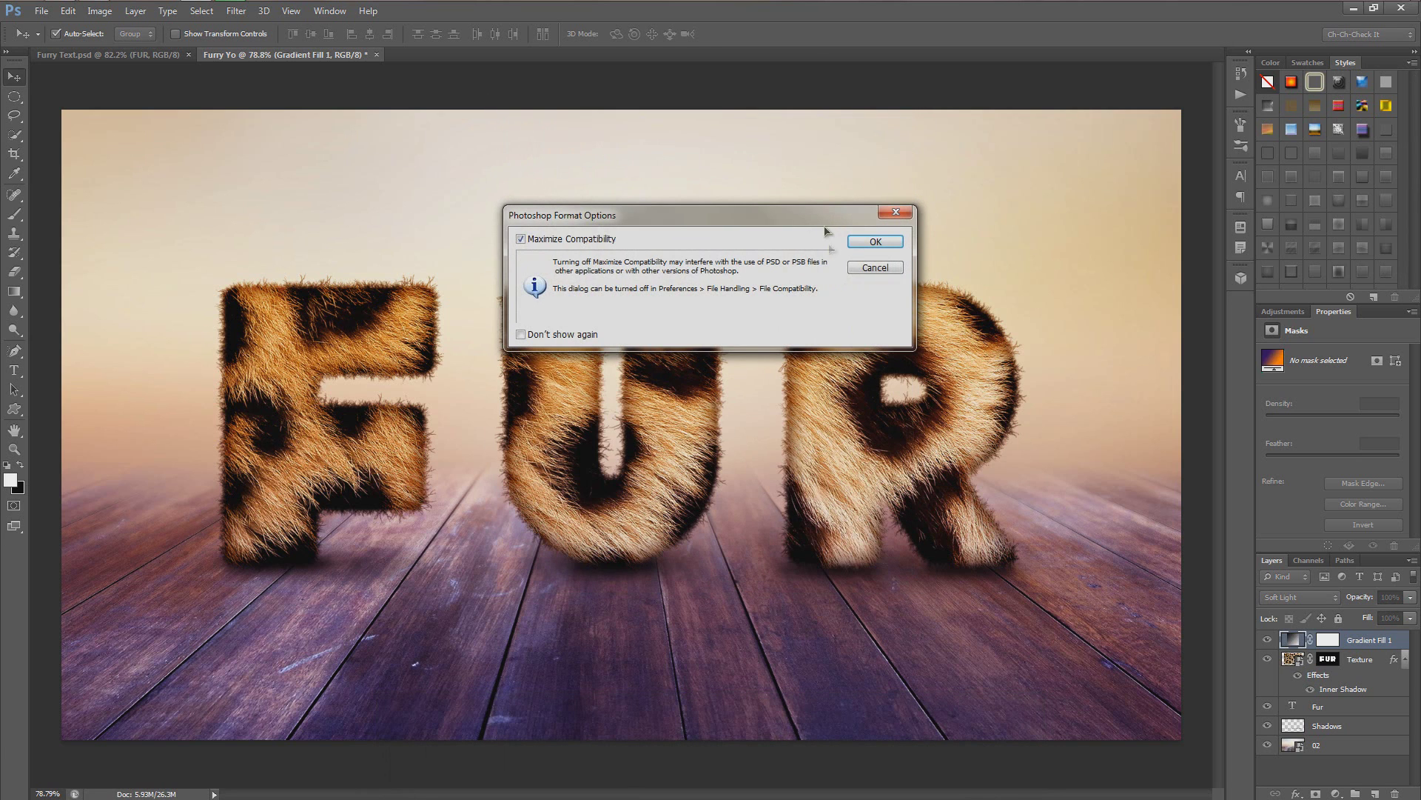
pyautogui.click(875, 243)
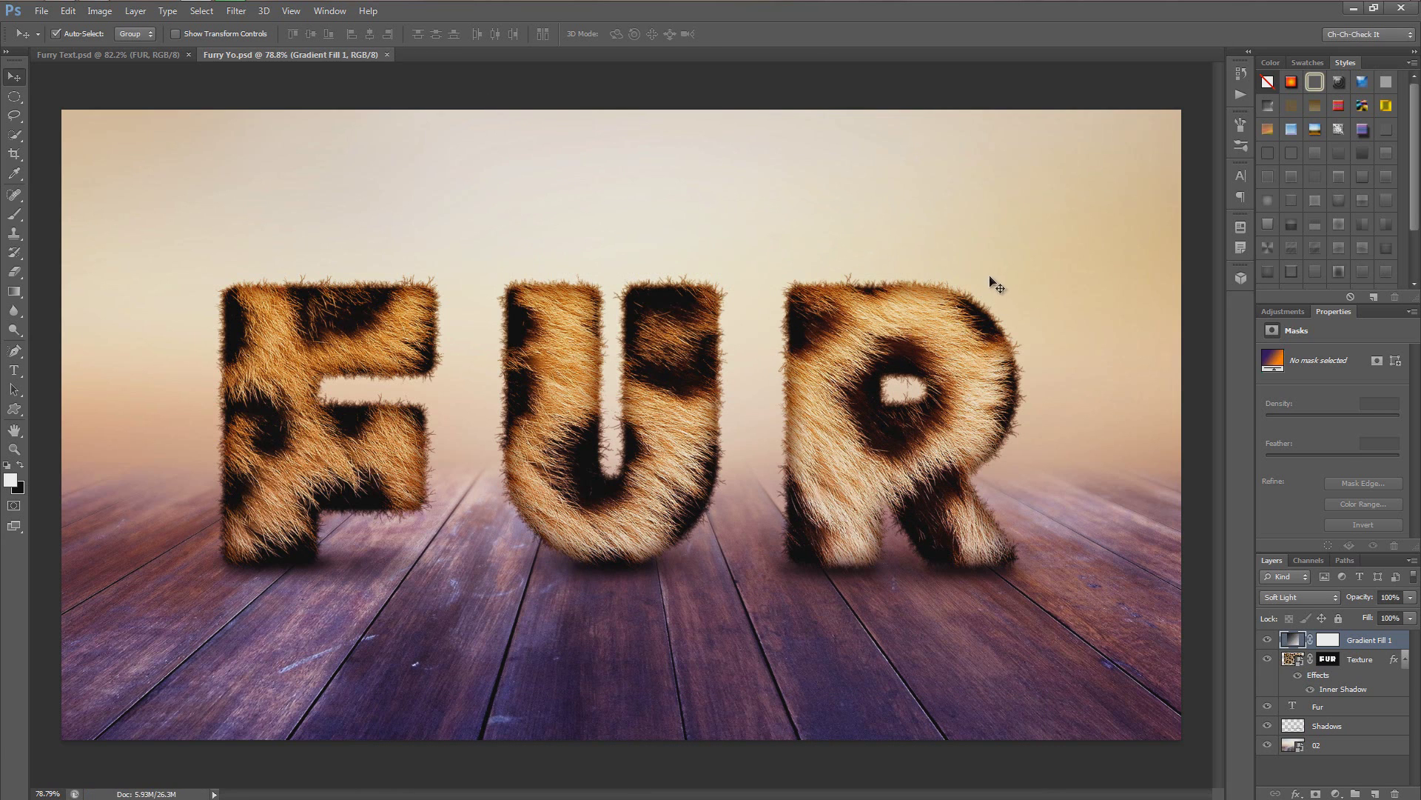